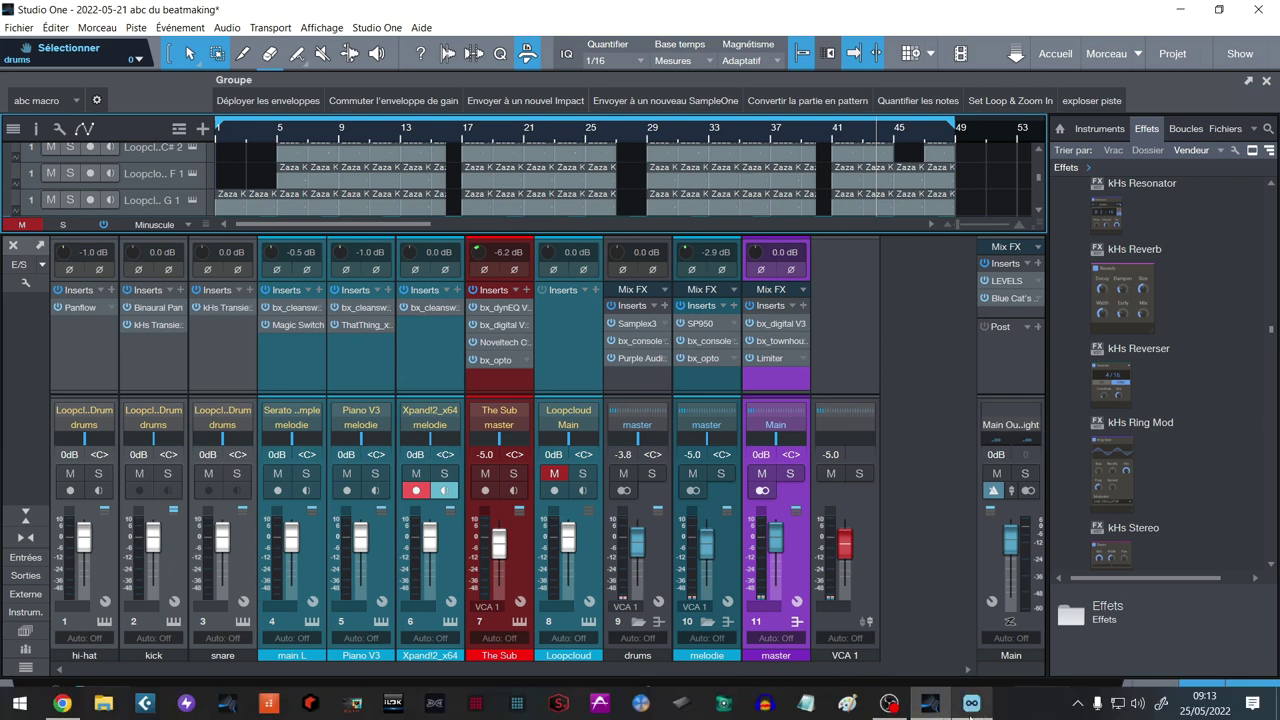
# Unmute the Loopcloud channel and audition the ODDPN_Keed_Music_Loop_140_Em loop in the Loopcloud app, stopping the preview before returning to Studio One
pyautogui.click(553, 472)
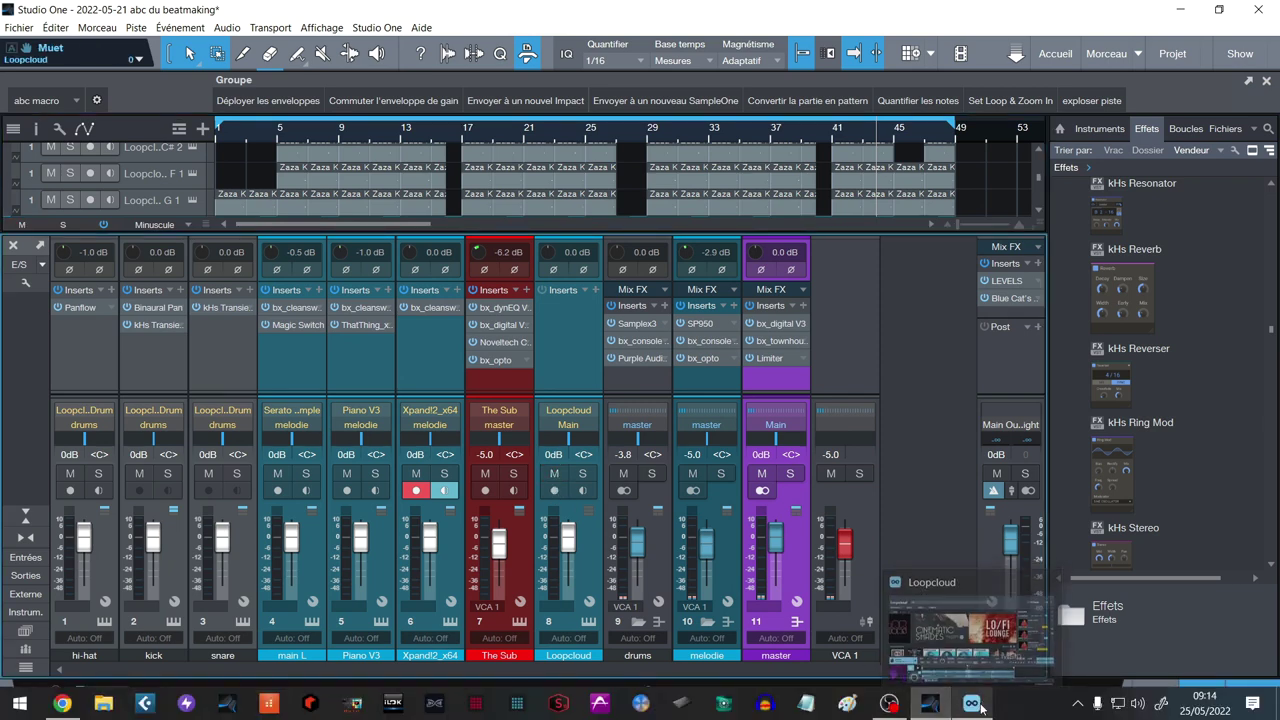
pyautogui.click(975, 705)
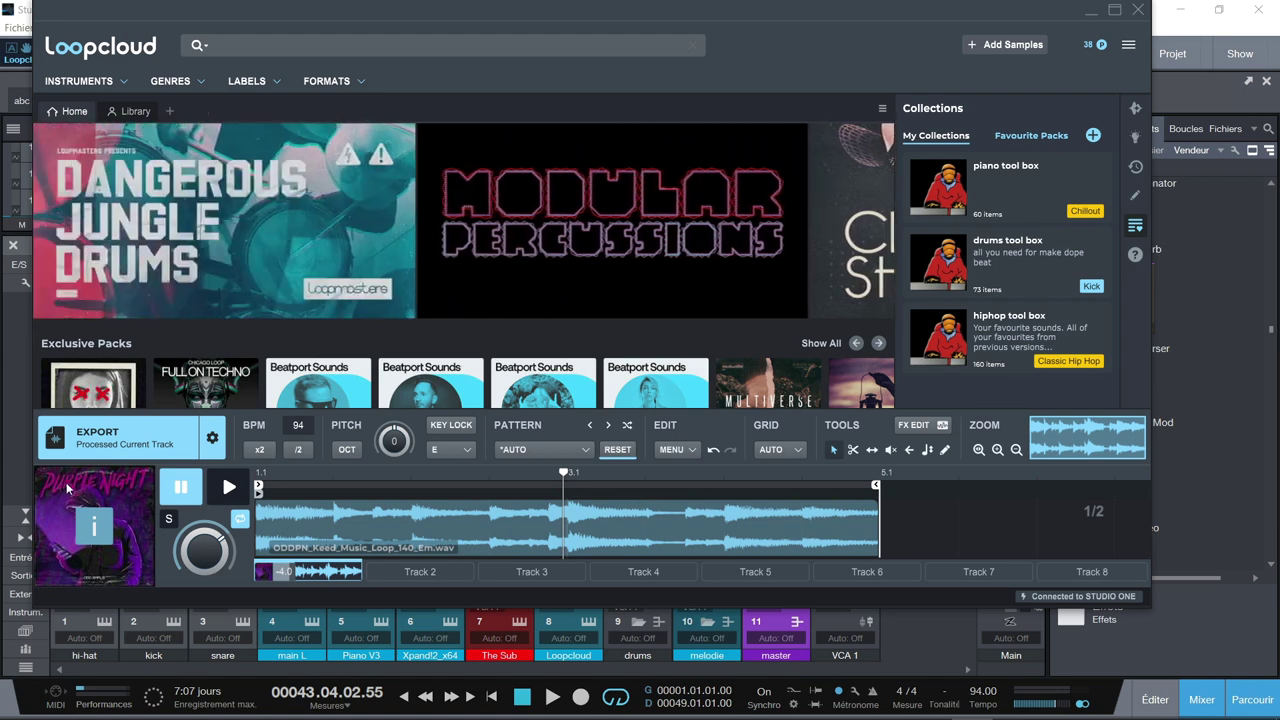
pyautogui.click(244, 492)
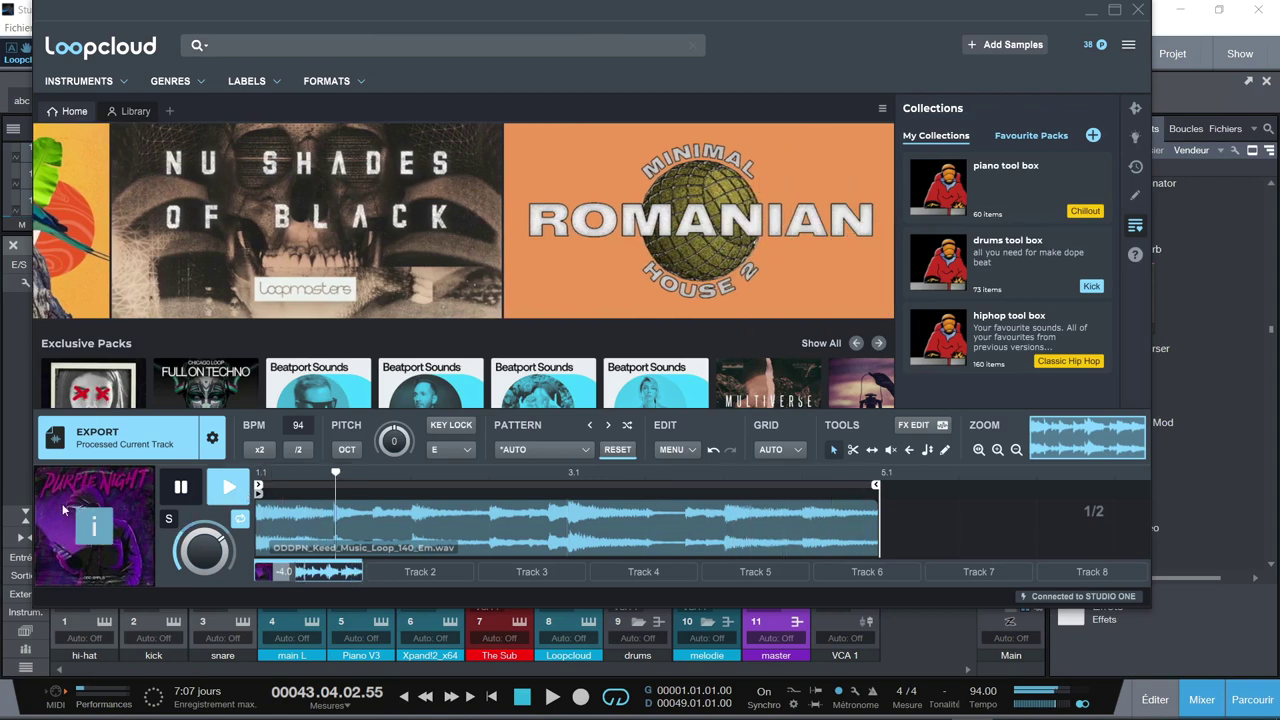
pyautogui.click(178, 490)
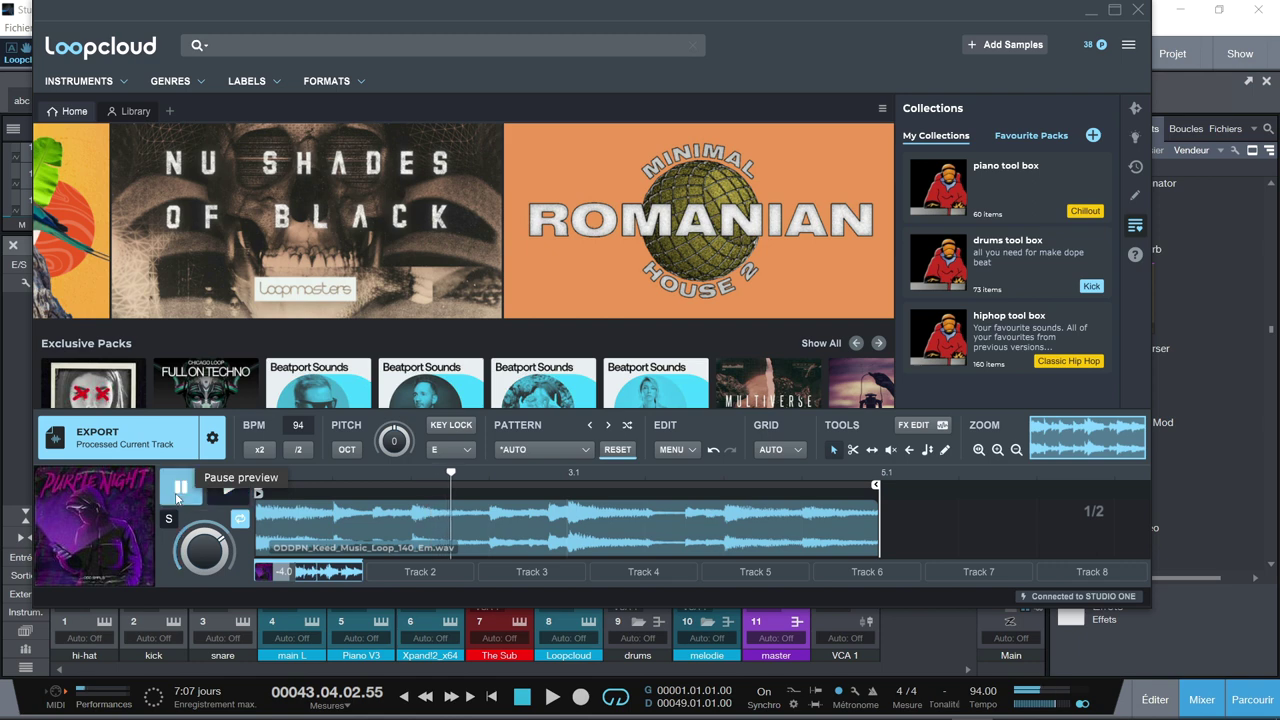
pyautogui.moveTo(384, 284)
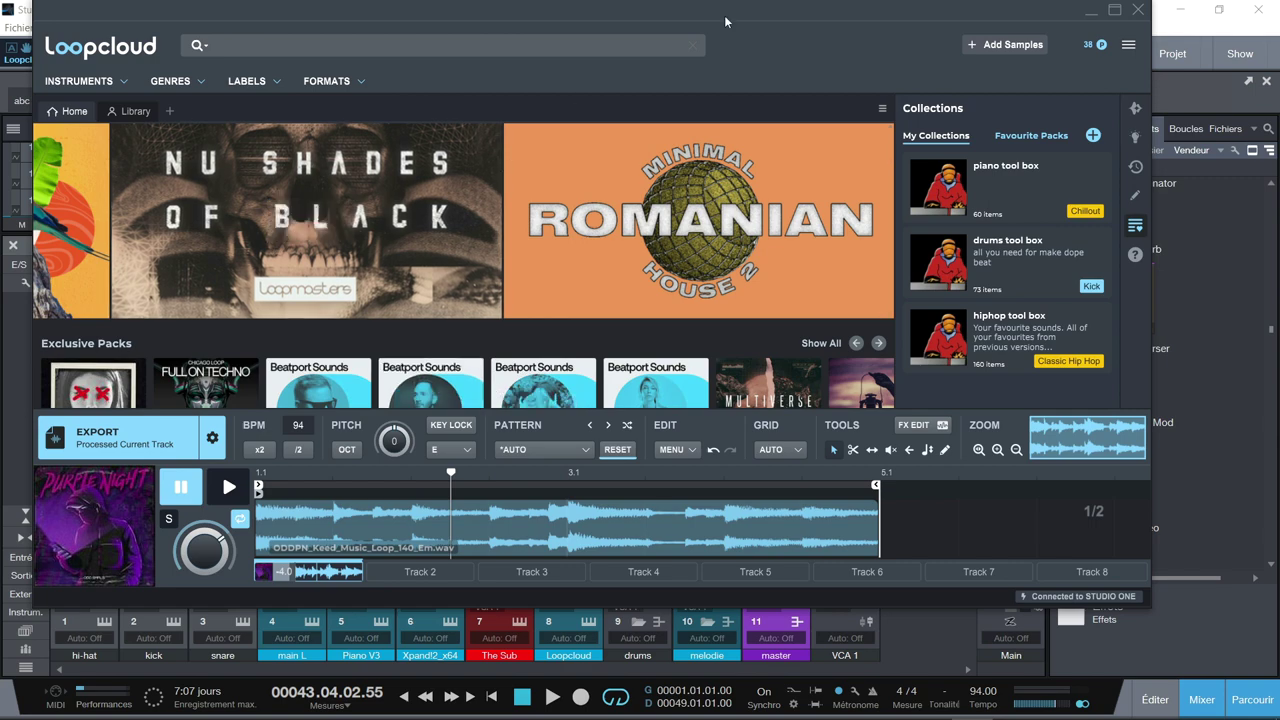
pyautogui.click(1092, 12)
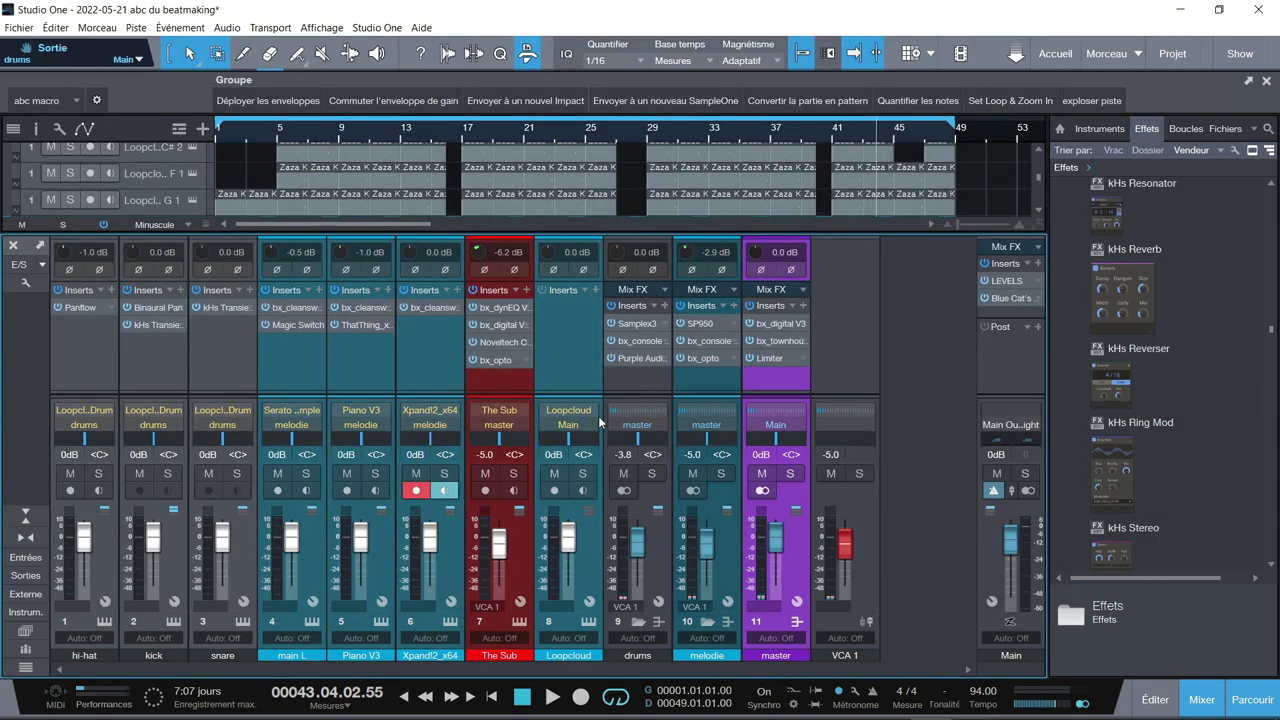
# Inspect the snare's Loopcloud Drum kit and main L's Serato Sample instrument, returning the playhead to the song start
pyautogui.click(241, 622)
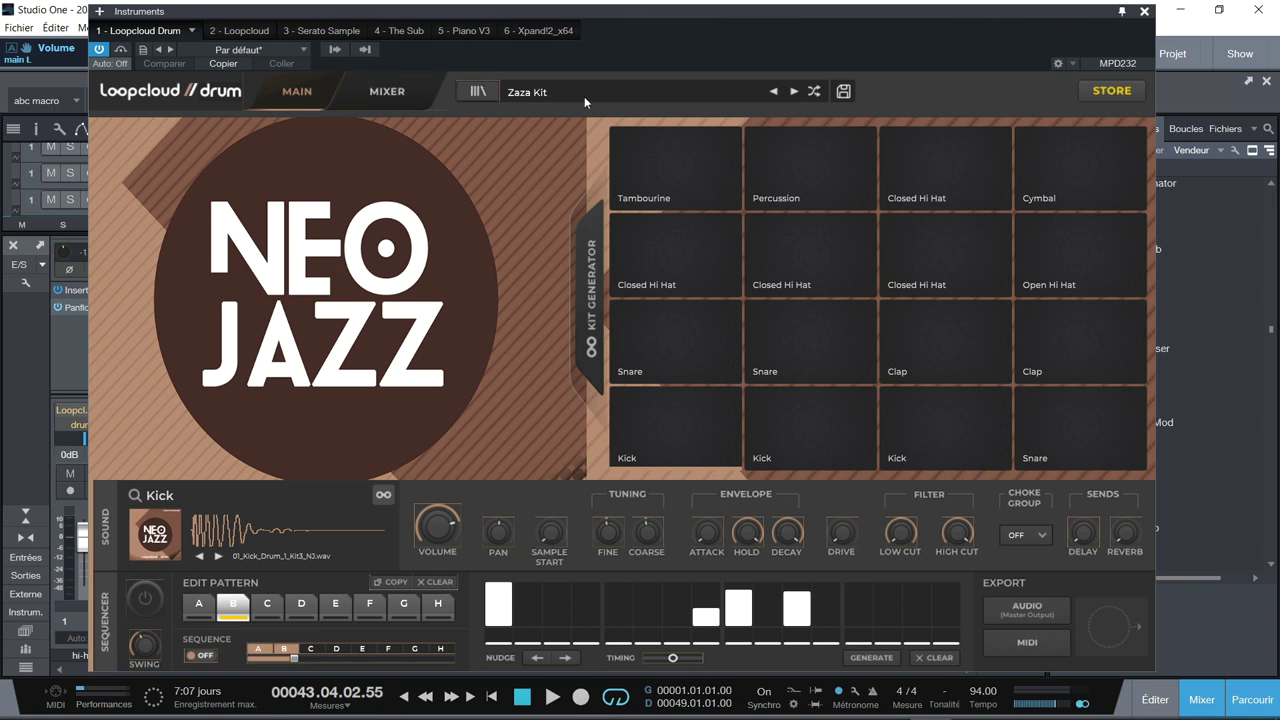
pyautogui.click(1144, 13)
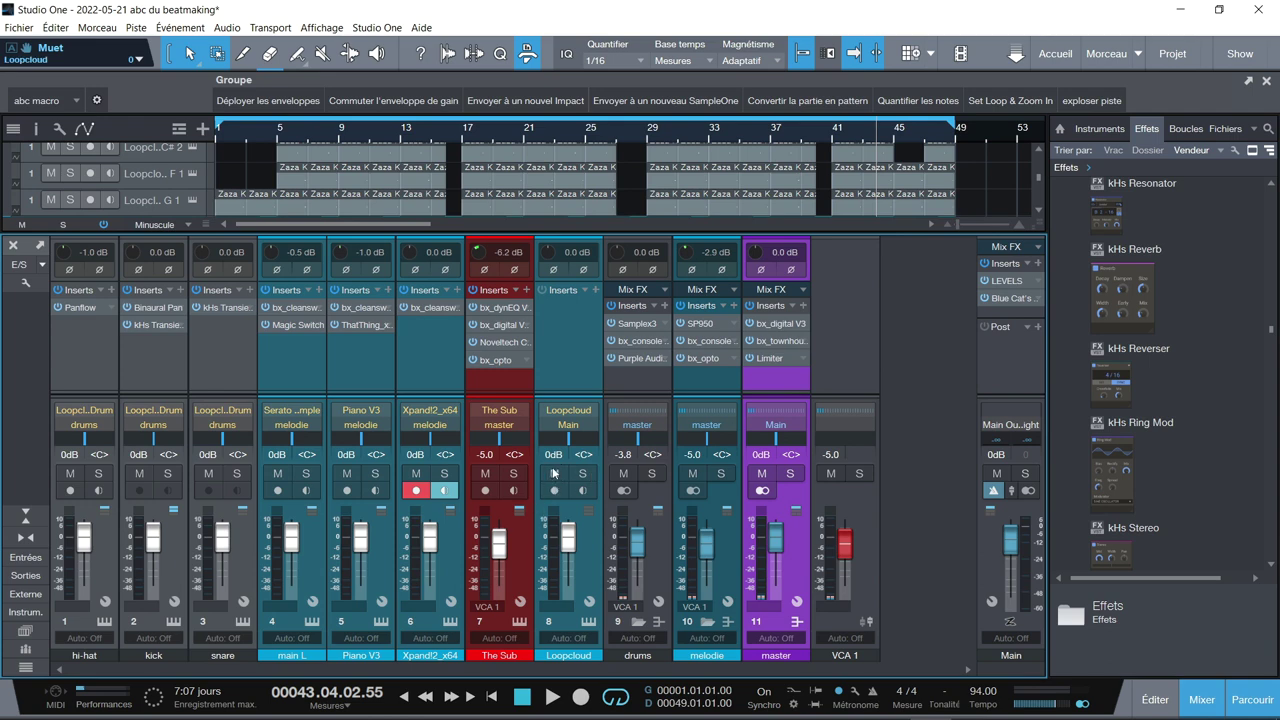
pyautogui.press('Home')
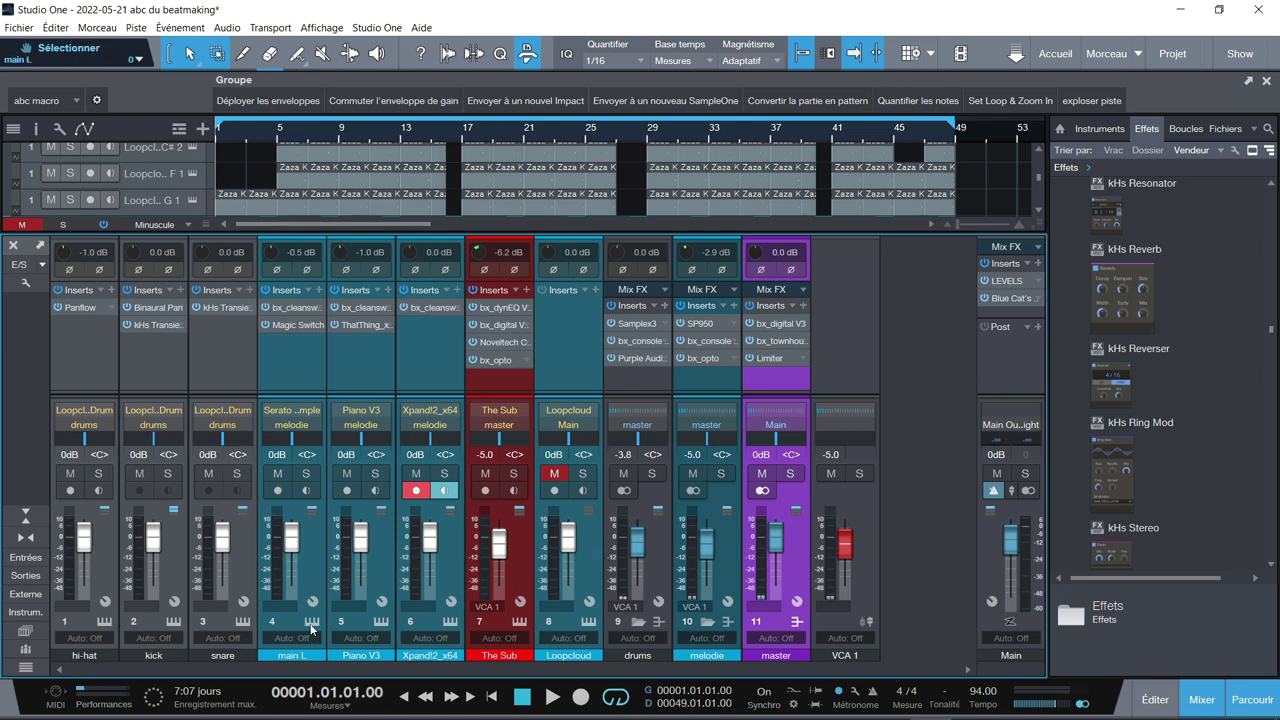
pyautogui.press('F11')
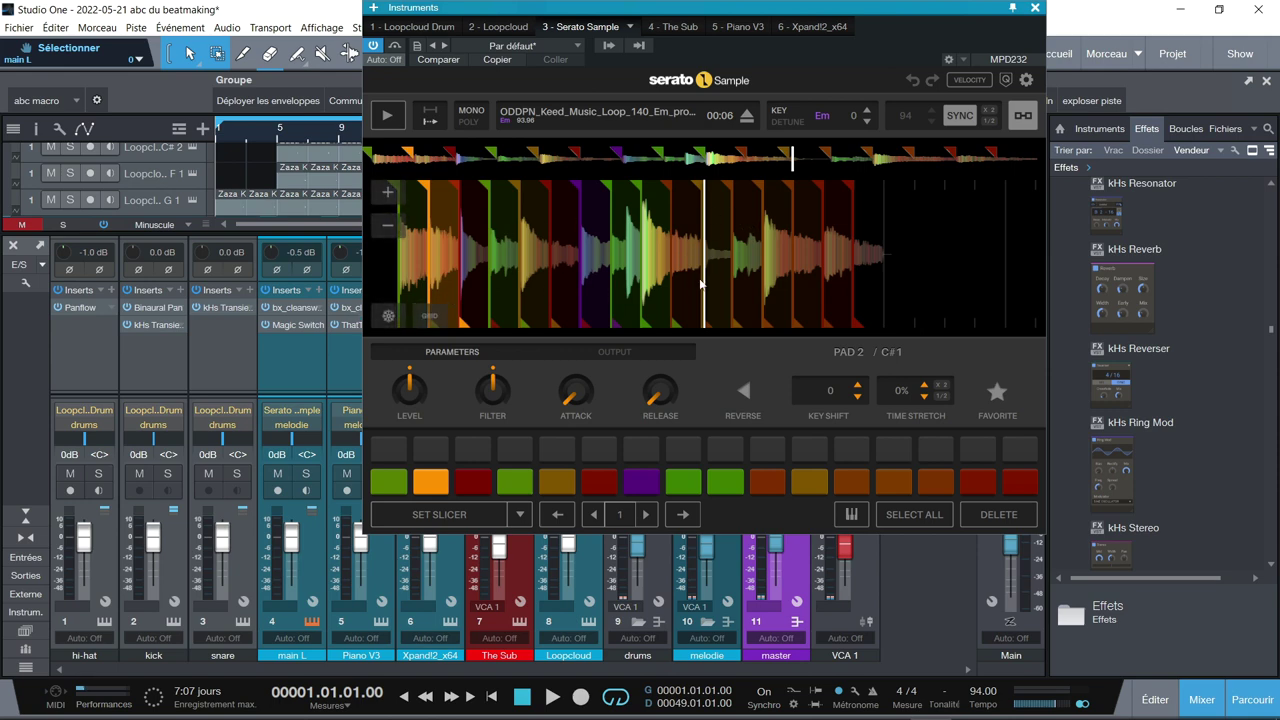
pyautogui.click(1036, 8)
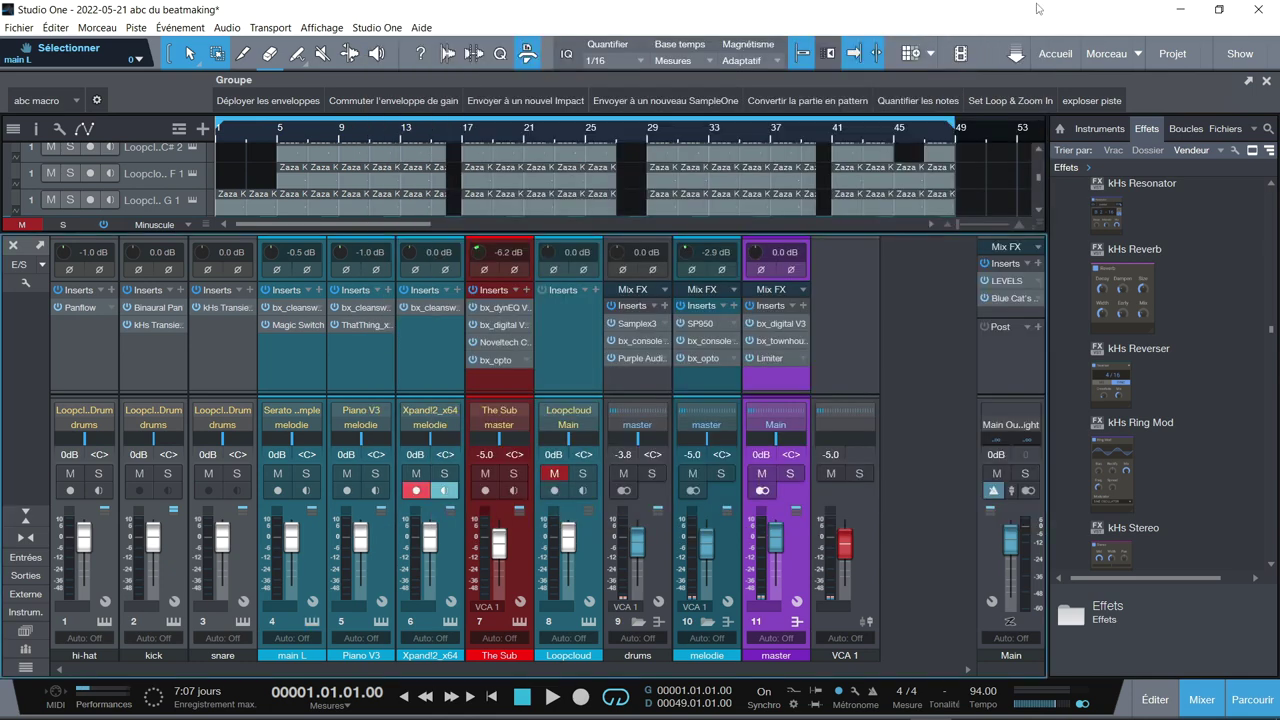
# Play the song from the start and lower the hi-hat channel's input gain to -2.4 dB
pyautogui.press('space')
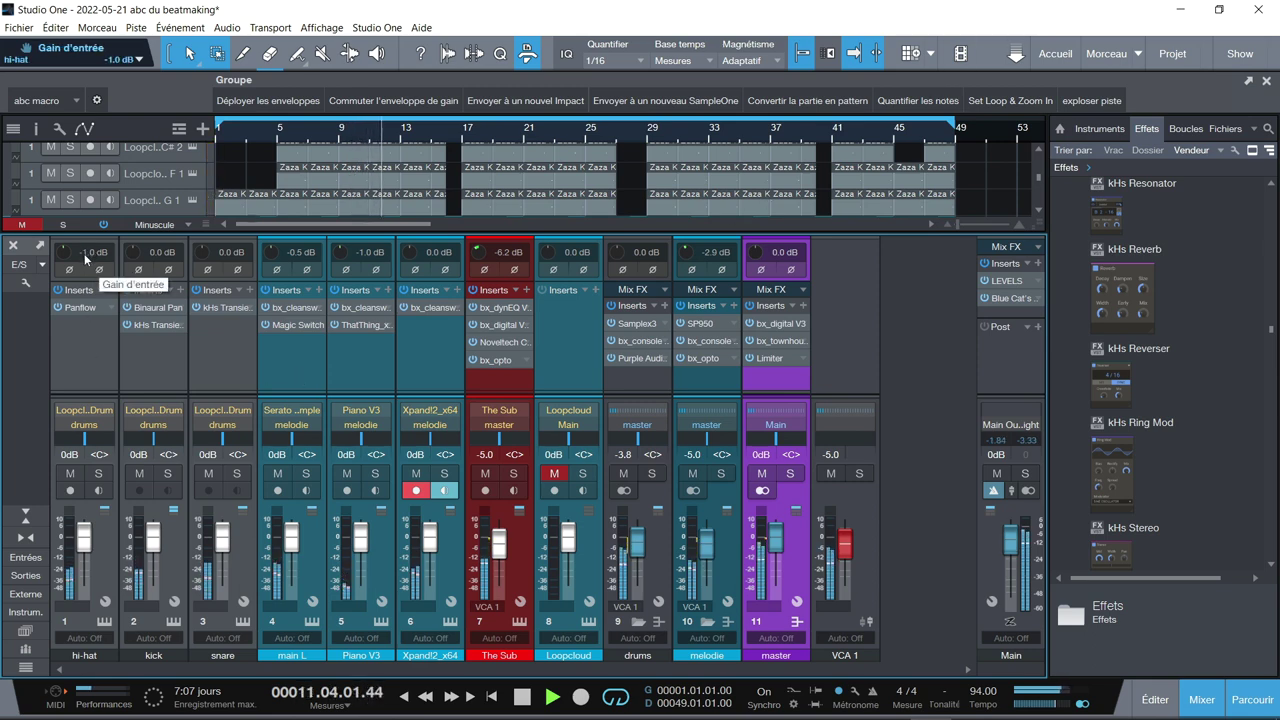
pyautogui.scroll(-5, 85, 258)
pyautogui.scroll(-3, 85, 258)
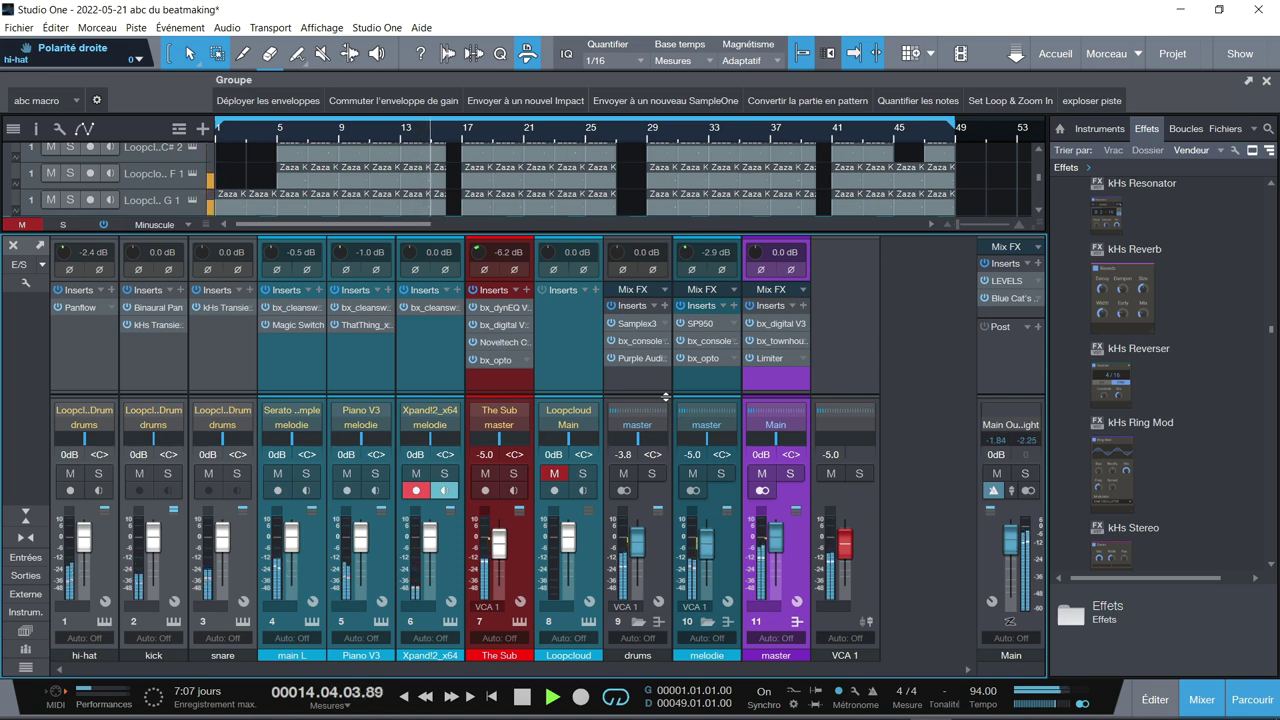
pyautogui.press('space')
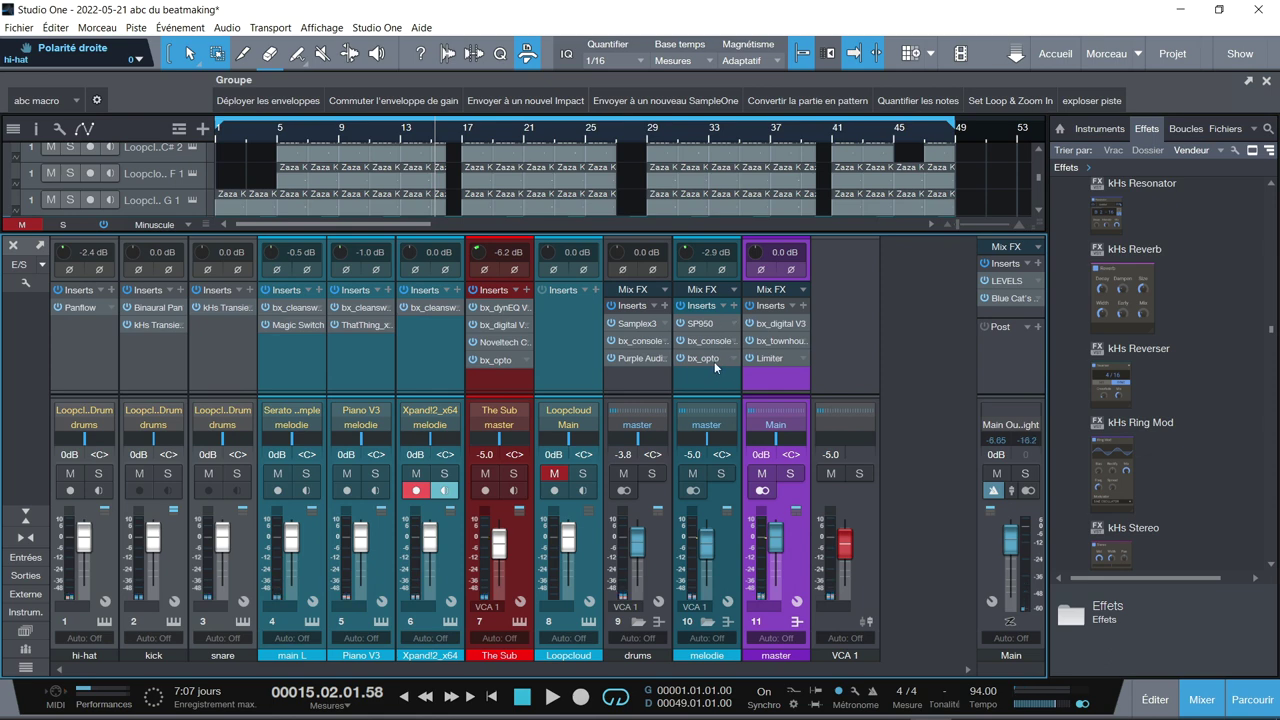
# Check the bx_opto compressor inserts on the melodie bus and The Sub channel
pyautogui.click(714, 359)
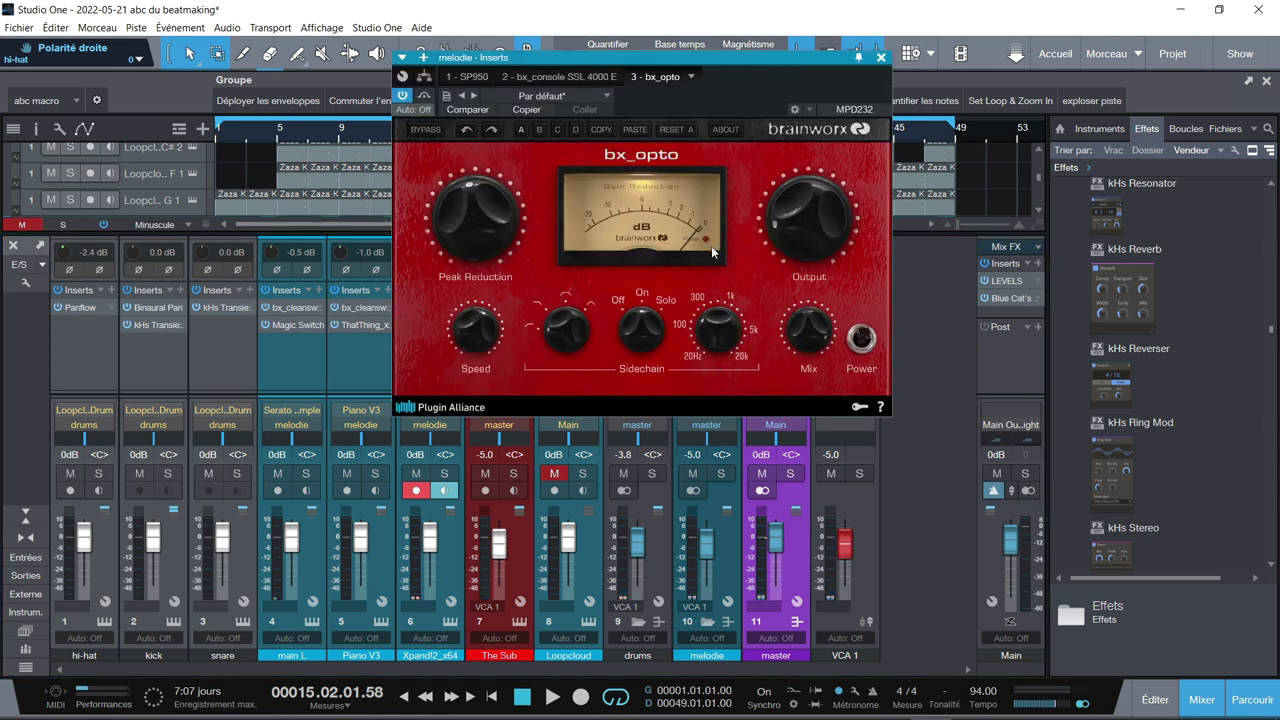
pyautogui.click(876, 60)
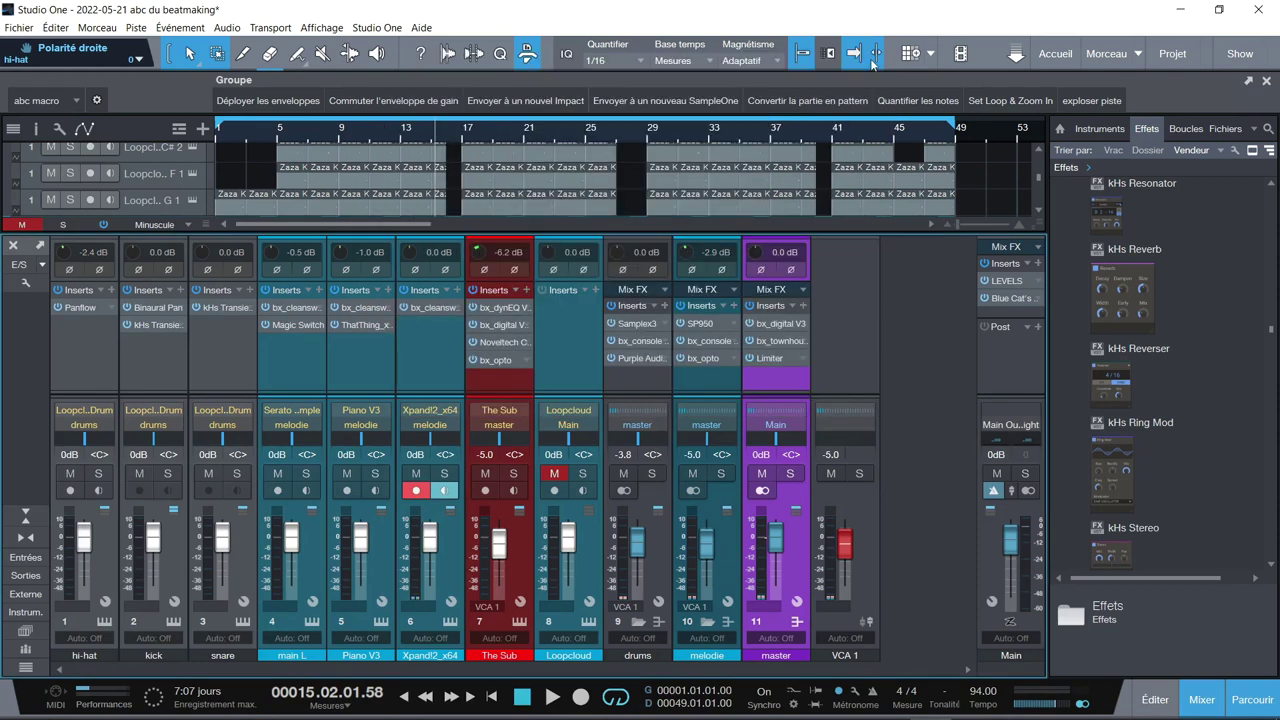
pyautogui.click(495, 360)
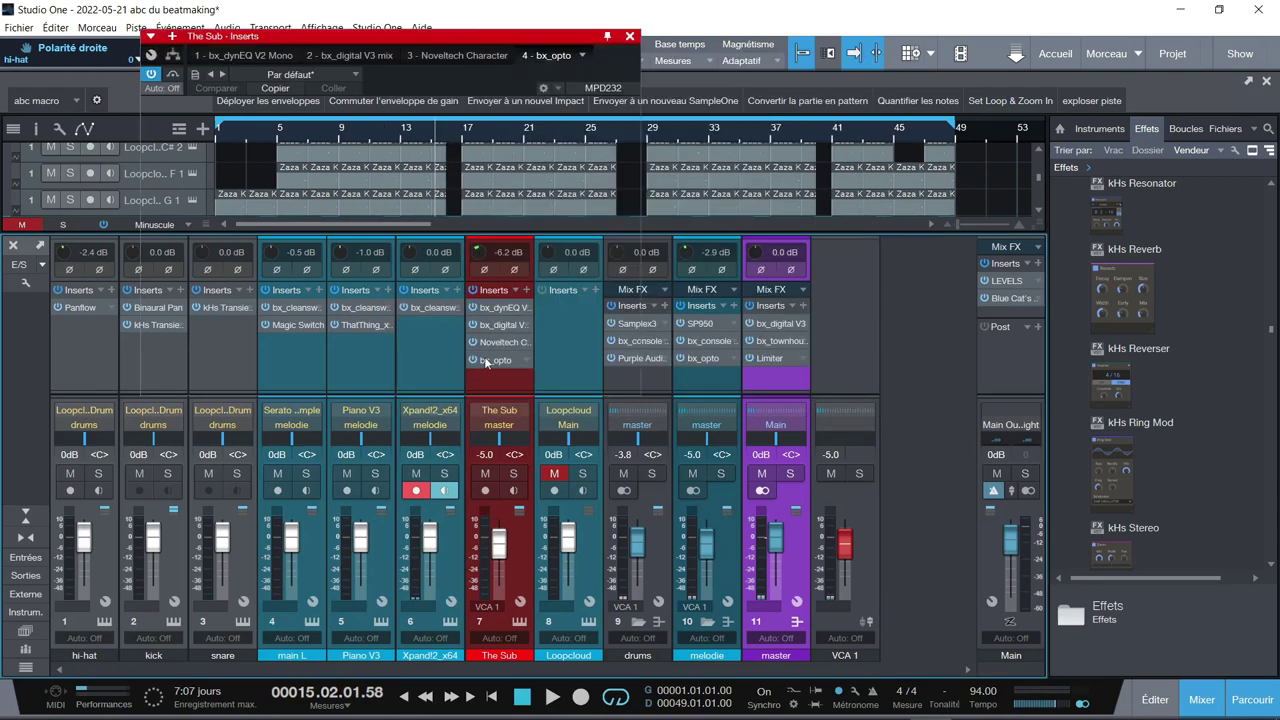
pyautogui.click(629, 36)
pyautogui.click(563, 347)
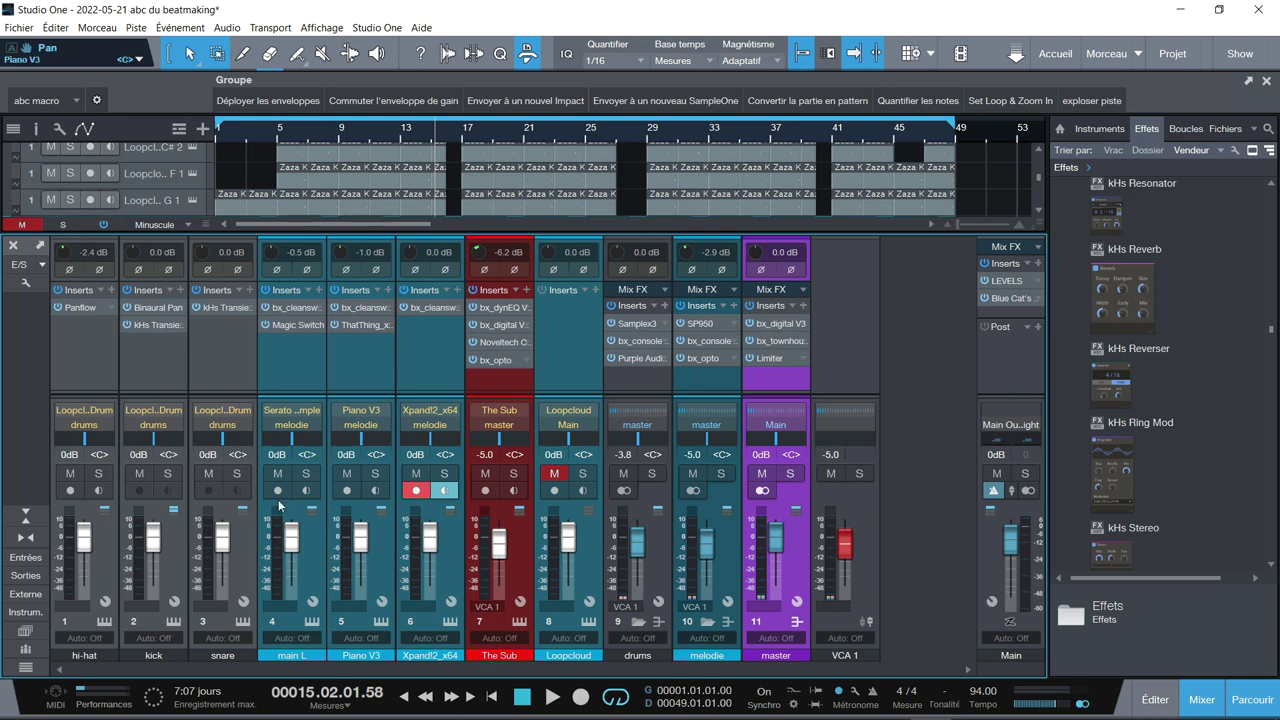
# View the Piano V3 and Xpand!2 instruments, and close the instrument window
pyautogui.click(383, 622)
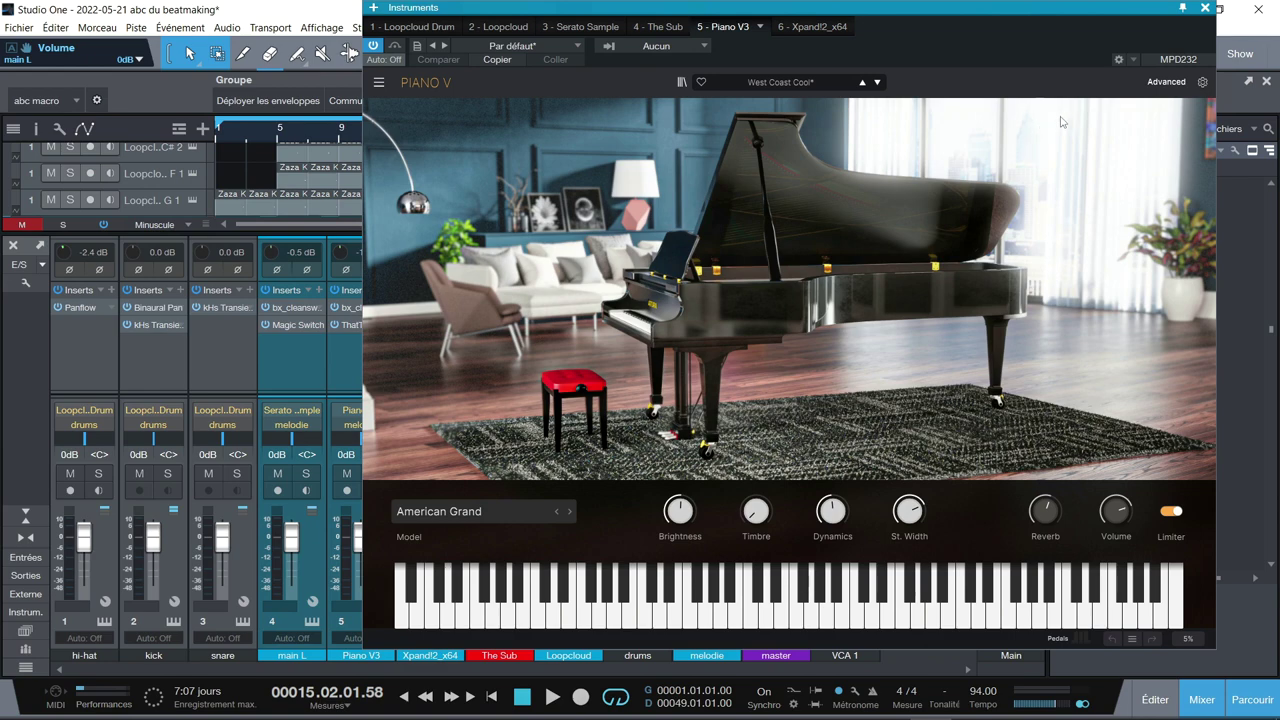
pyautogui.click(815, 27)
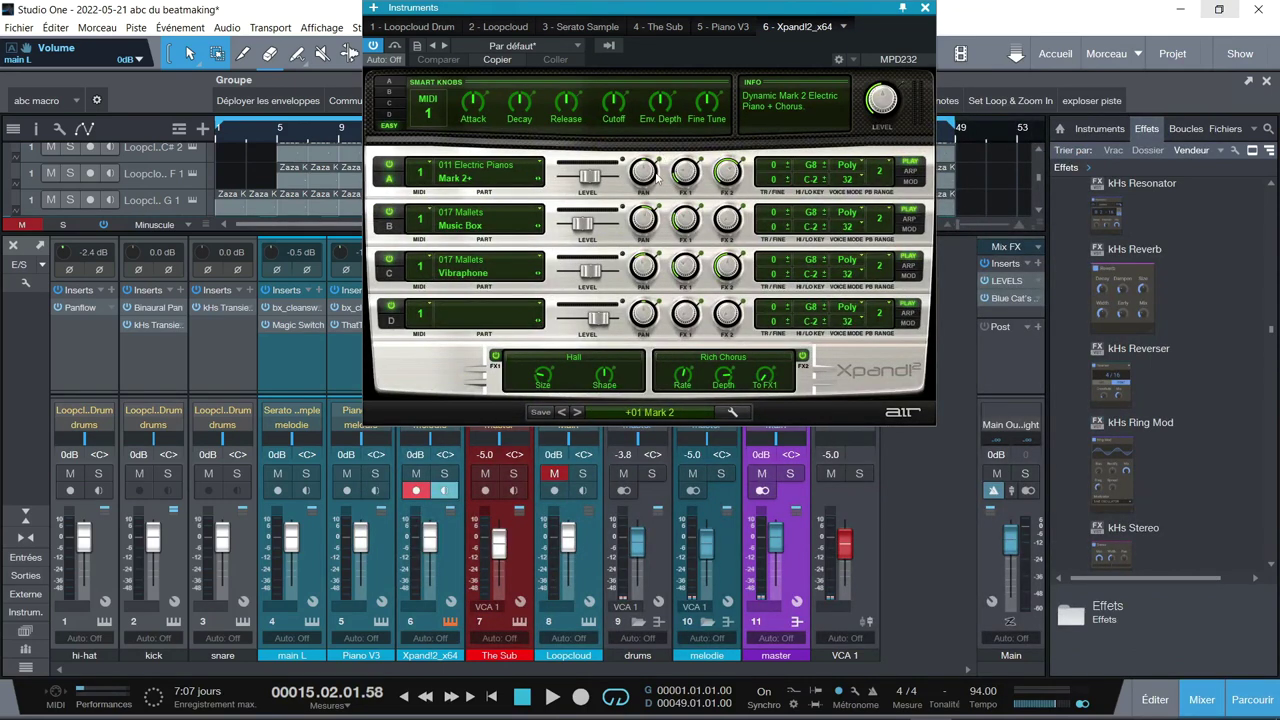
pyautogui.click(925, 8)
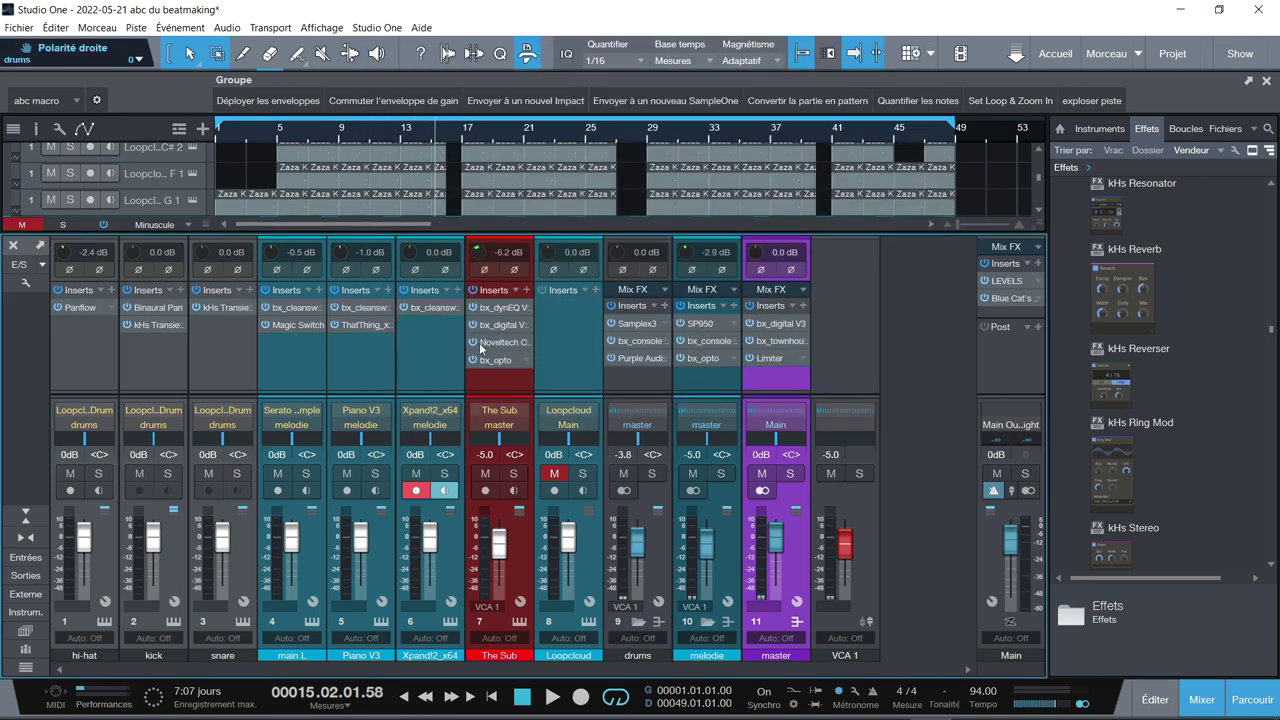
# Examine the Magic Switch insert on main L and the Attack, Sustain and Pump settings of the kick's kHs Transient Shaper
pyautogui.click(298, 325)
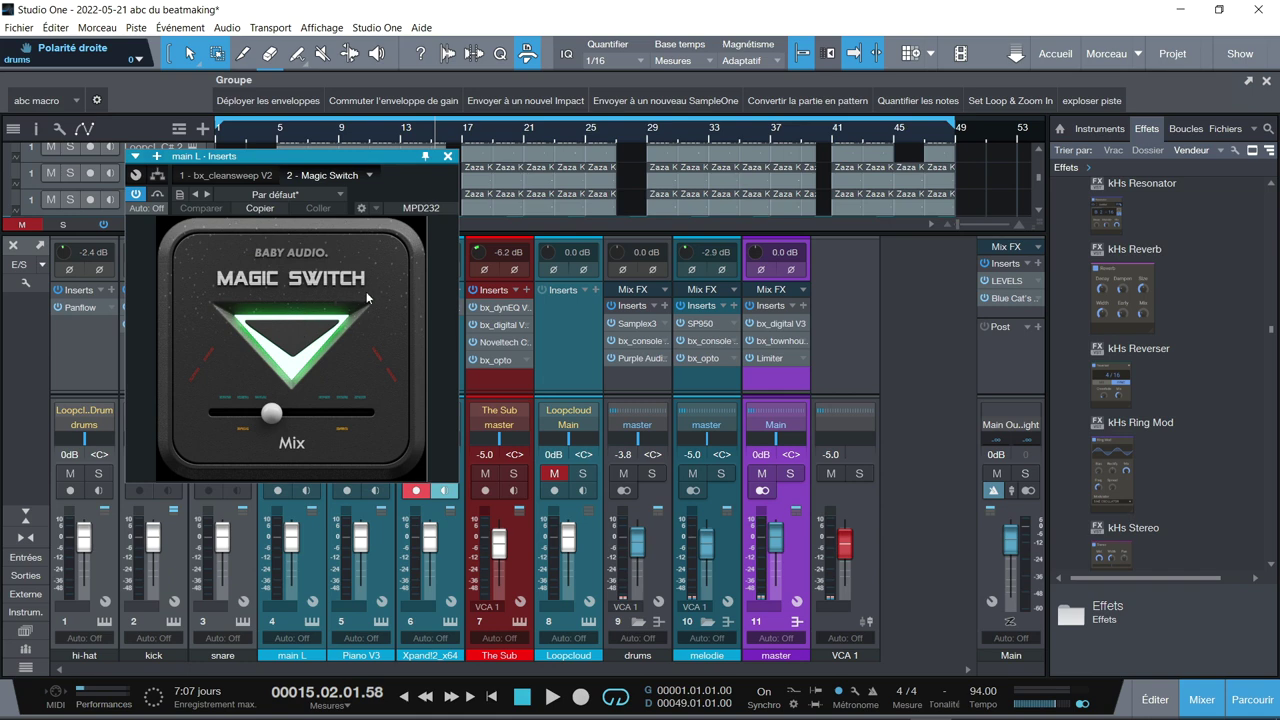
pyautogui.click(448, 156)
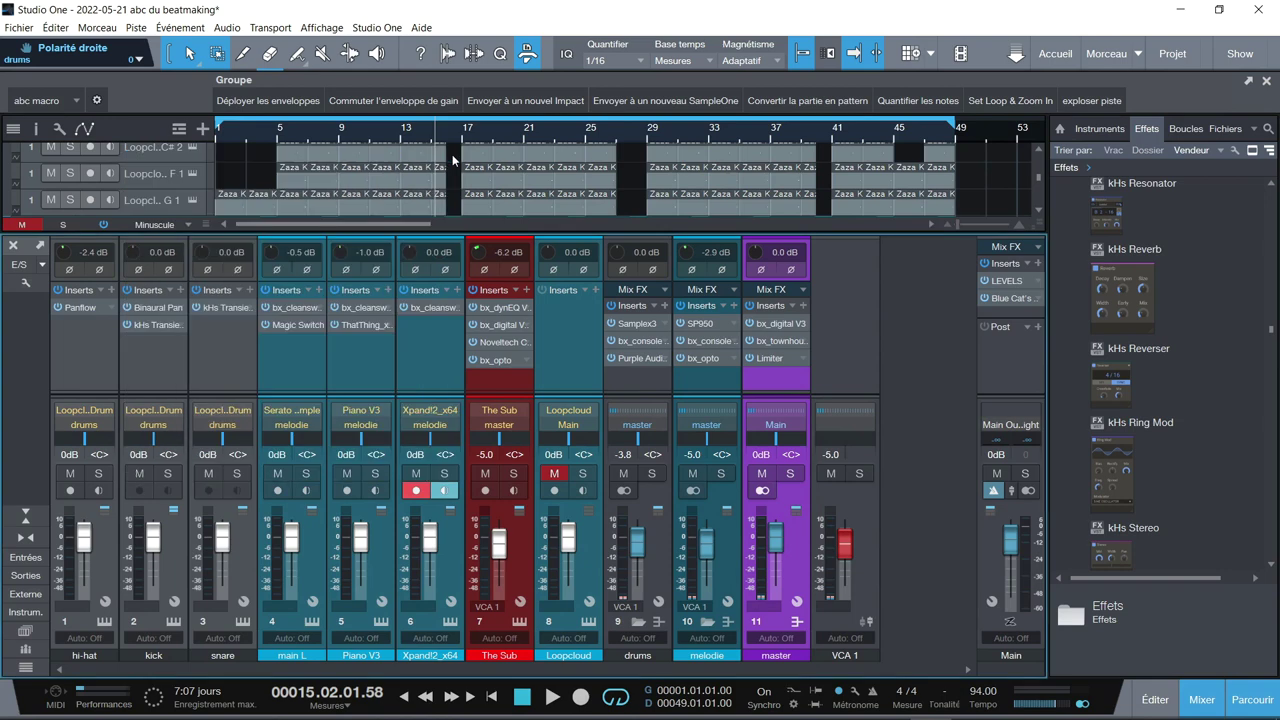
pyautogui.click(152, 326)
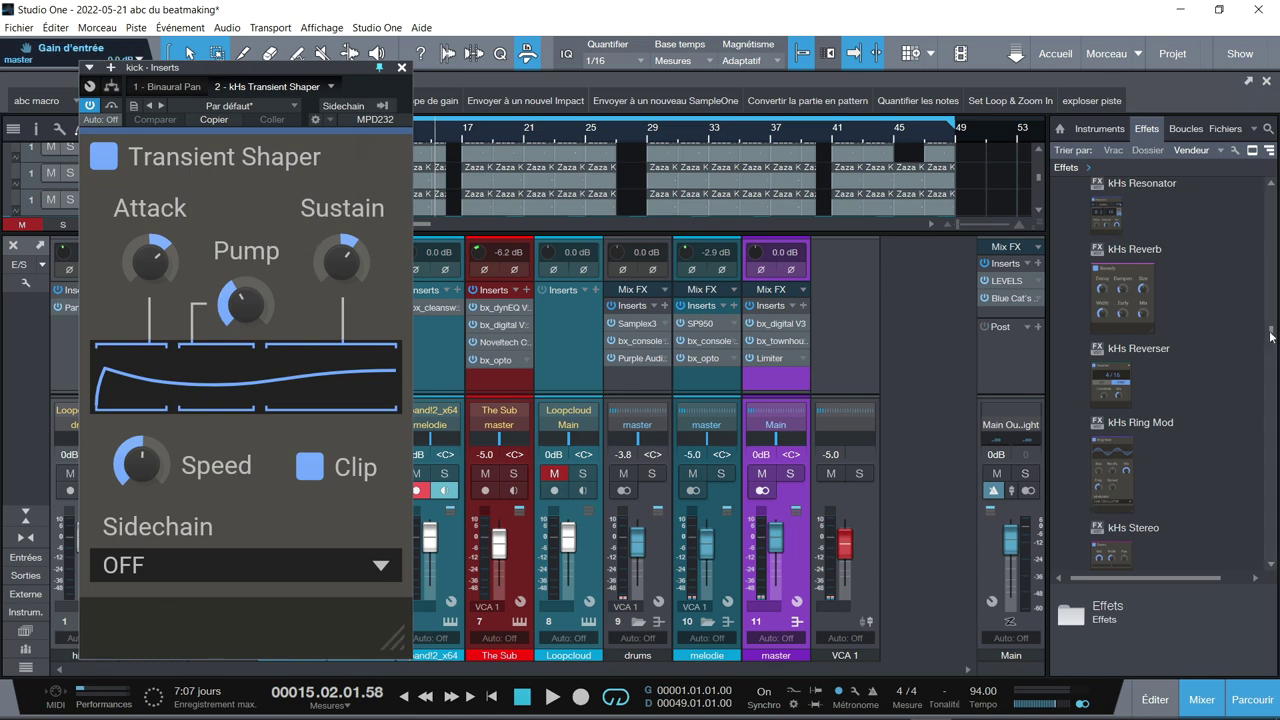
pyautogui.moveTo(1272, 336)
pyautogui.mouseDown()
pyautogui.moveTo(1268, 312)
pyautogui.moveTo(1264, 323)
pyautogui.mouseUp()
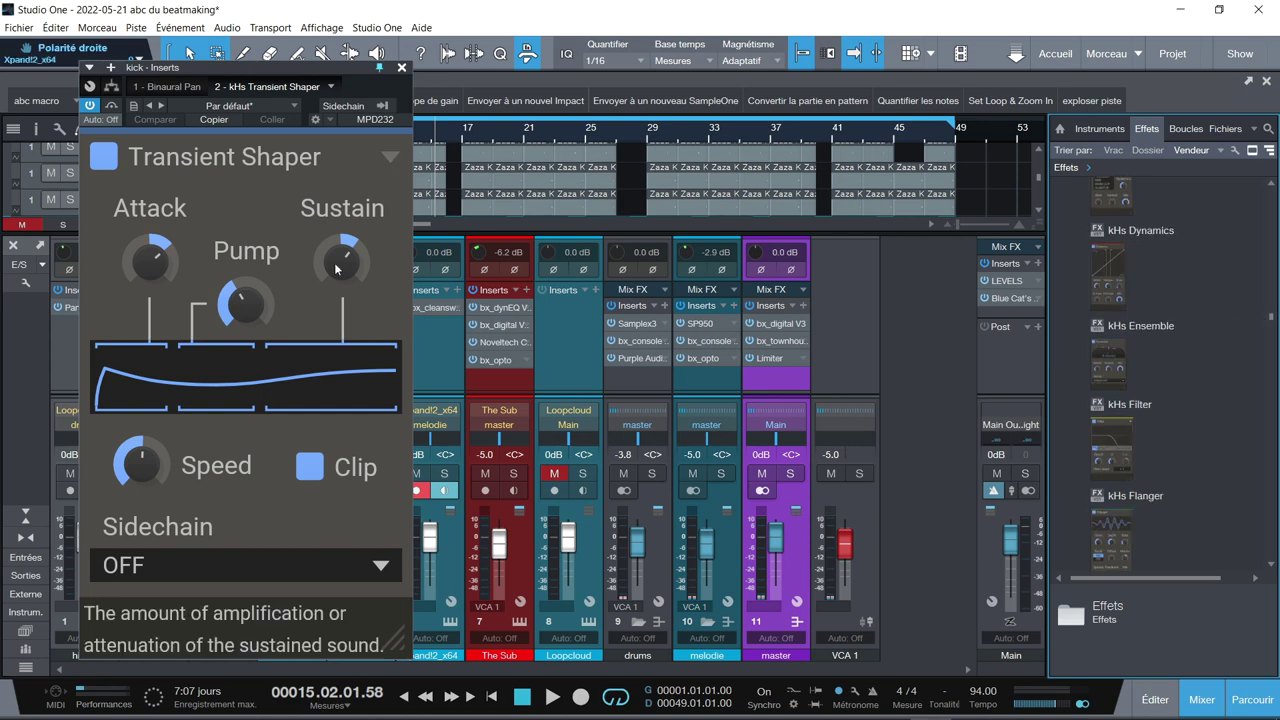
pyautogui.moveTo(338, 212)
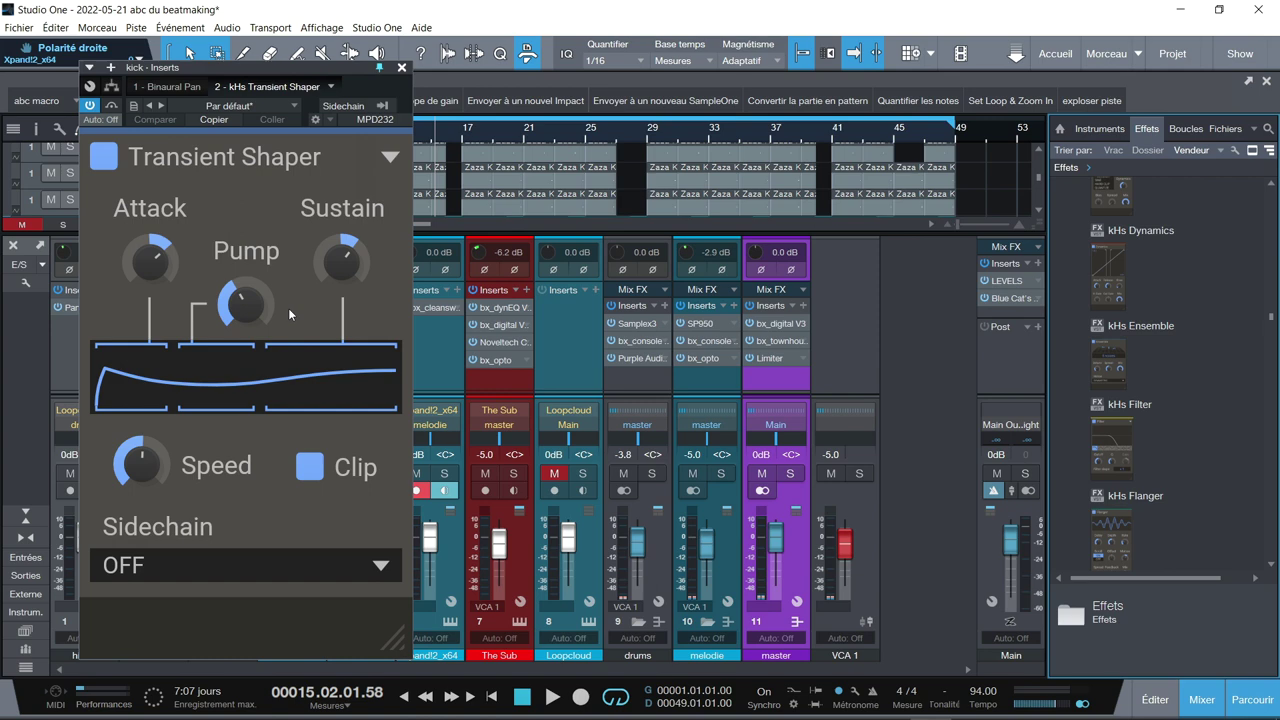
pyautogui.moveTo(268, 302)
pyautogui.click(402, 68)
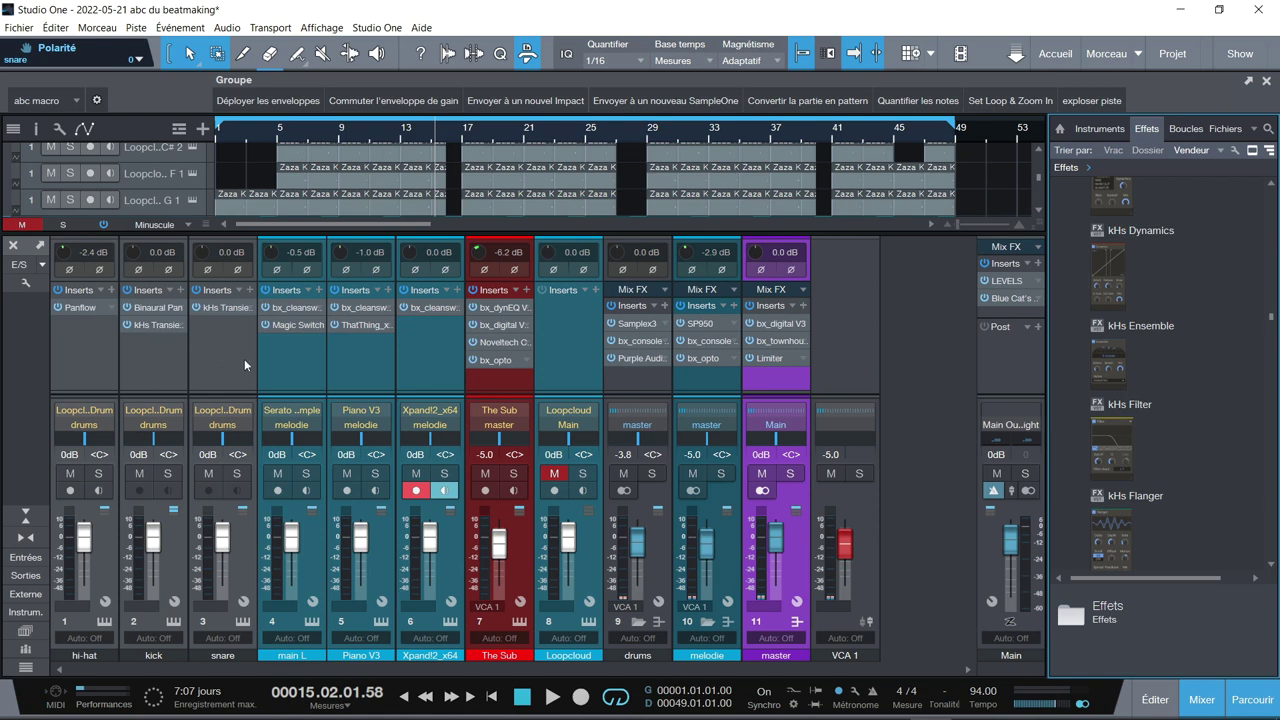
# Examine the panning curve in the hi-hat channel's Panflow insert
pyautogui.click(85, 307)
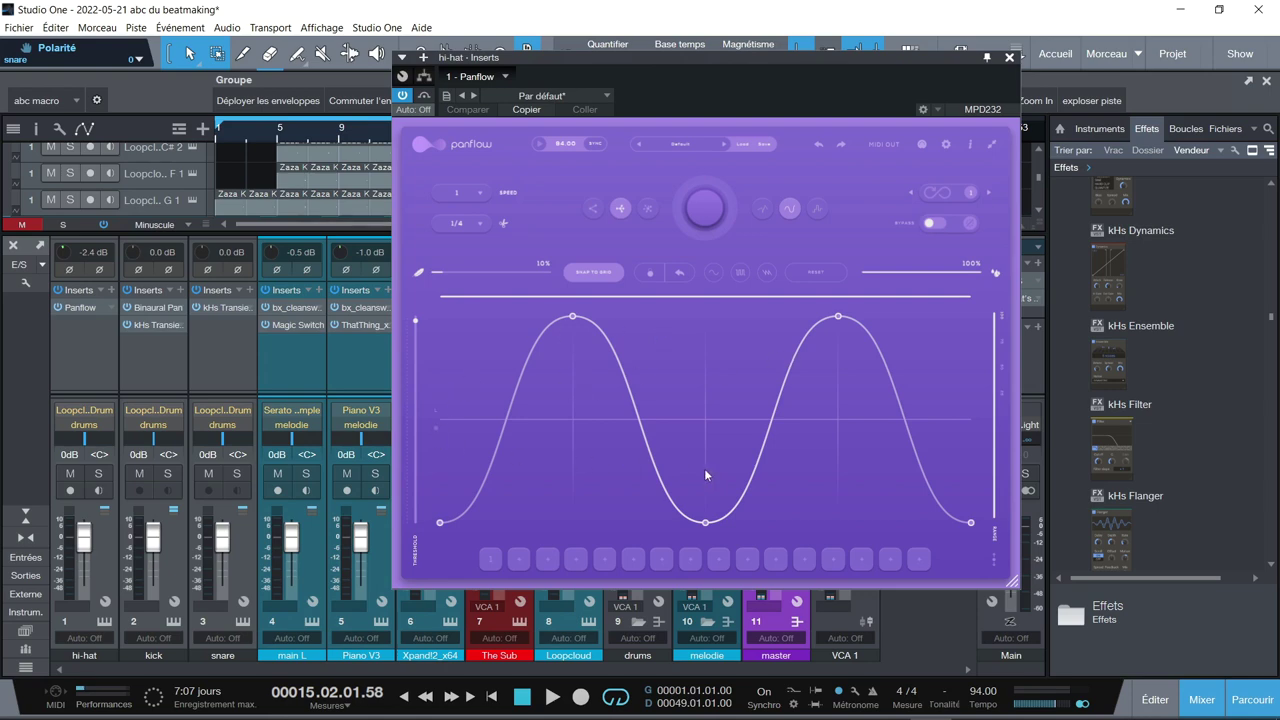
pyautogui.moveTo(710, 719)
pyautogui.click(1010, 60)
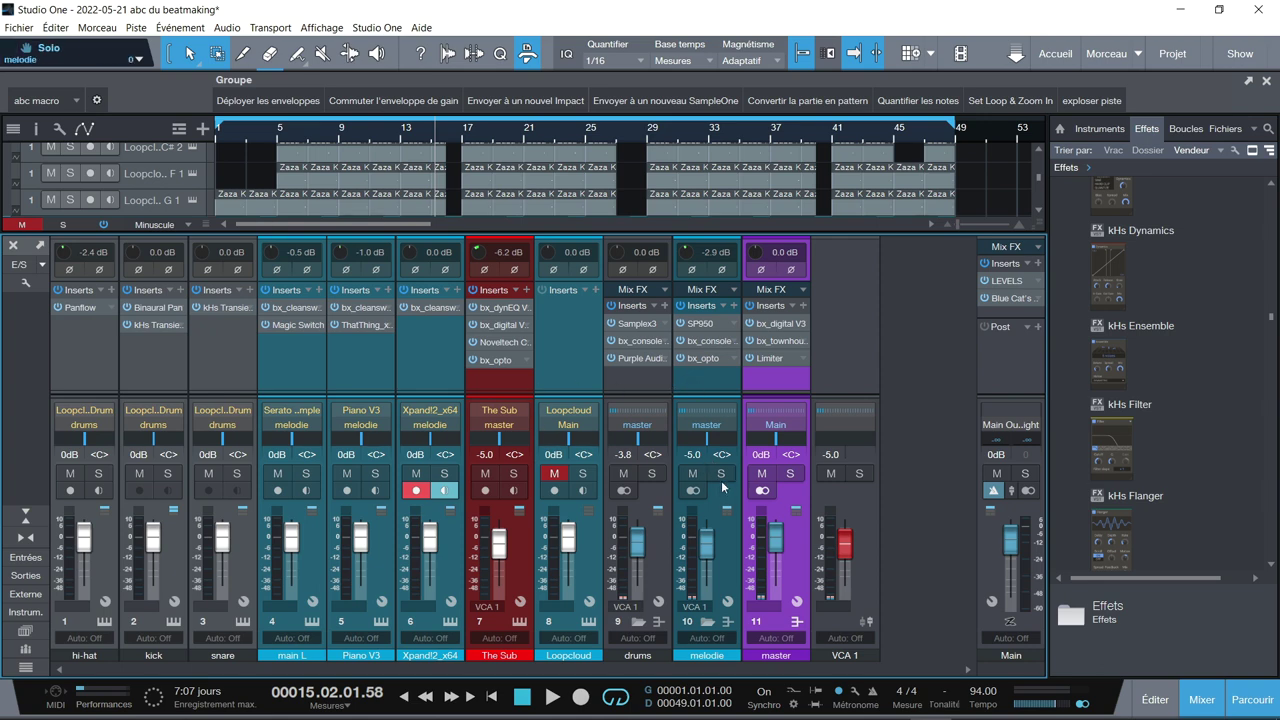
# Solo the melodie bus during playback and set its bx_opto insert's sidechain mode to Solo with a 128 Hz sidechain frequency
pyautogui.doubleClick(709, 358)
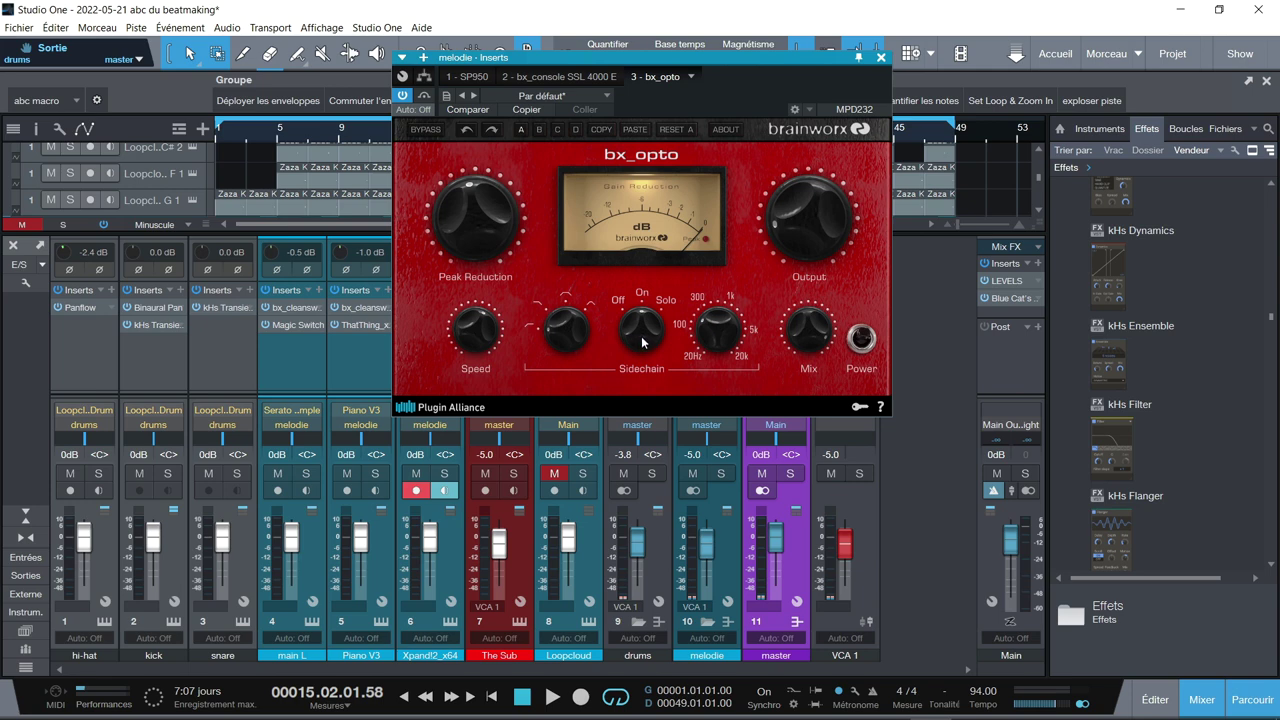
pyautogui.click(712, 332)
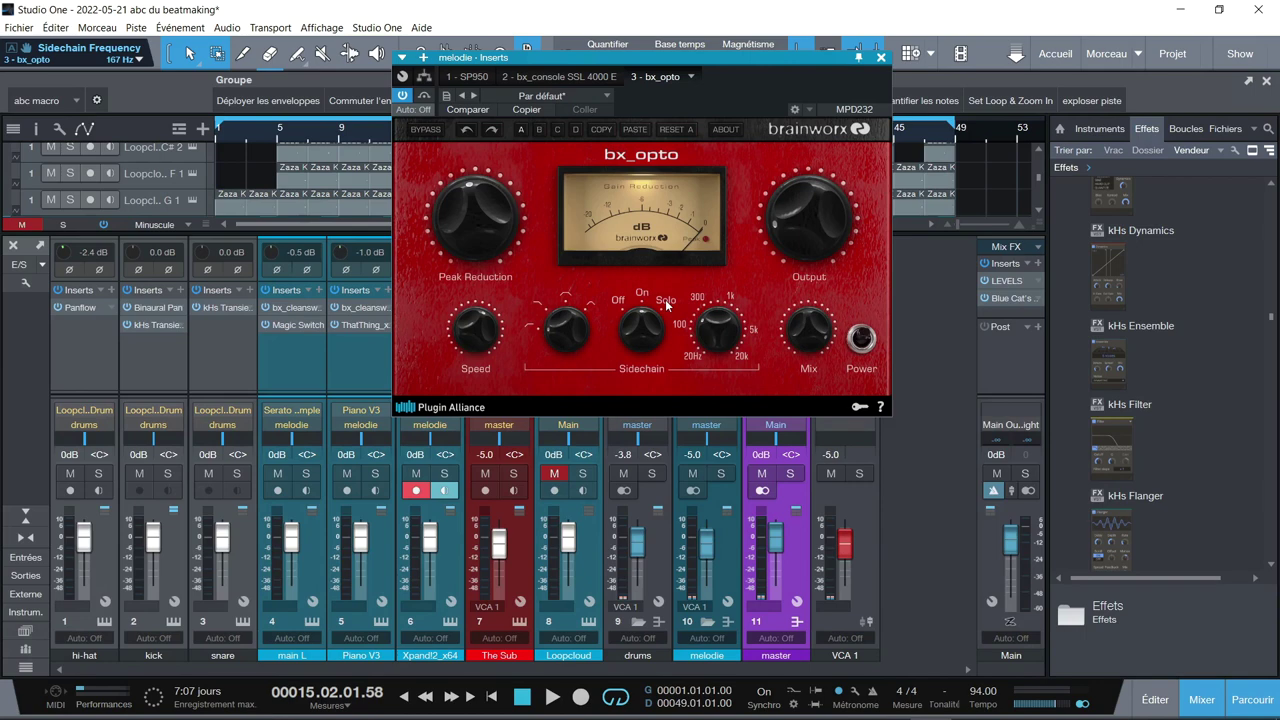
pyautogui.click(722, 475)
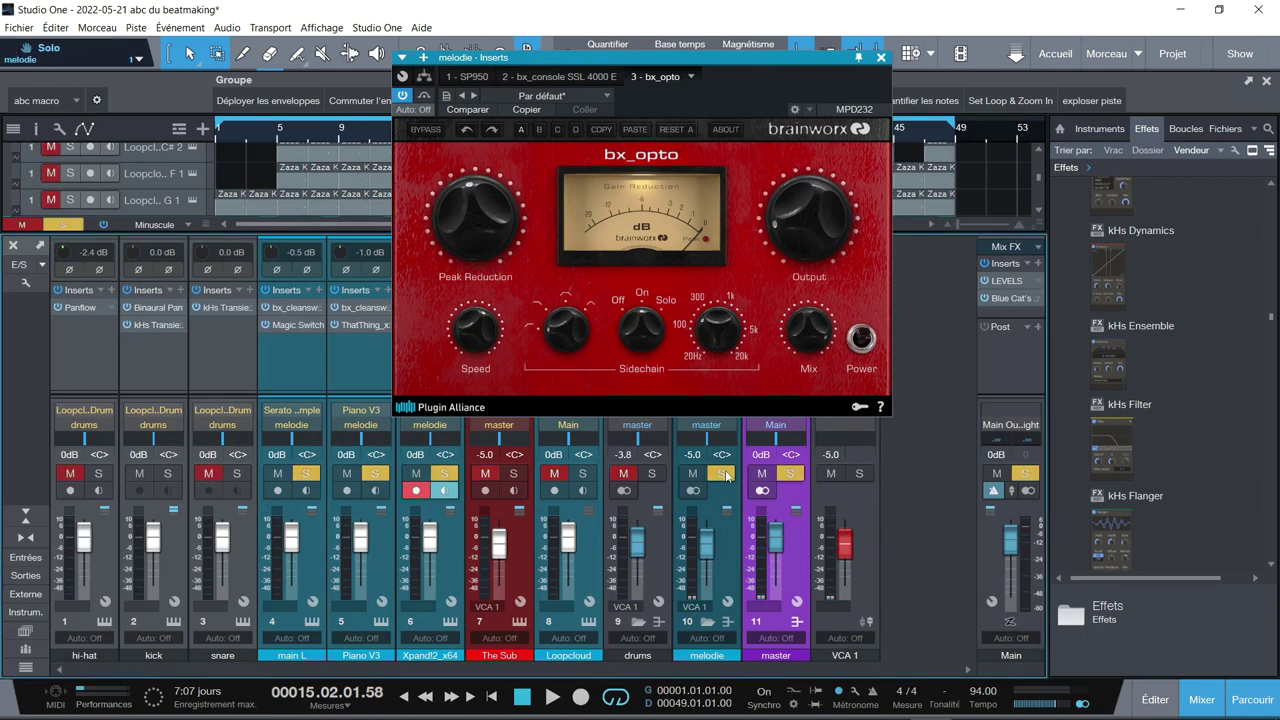
pyautogui.press('space')
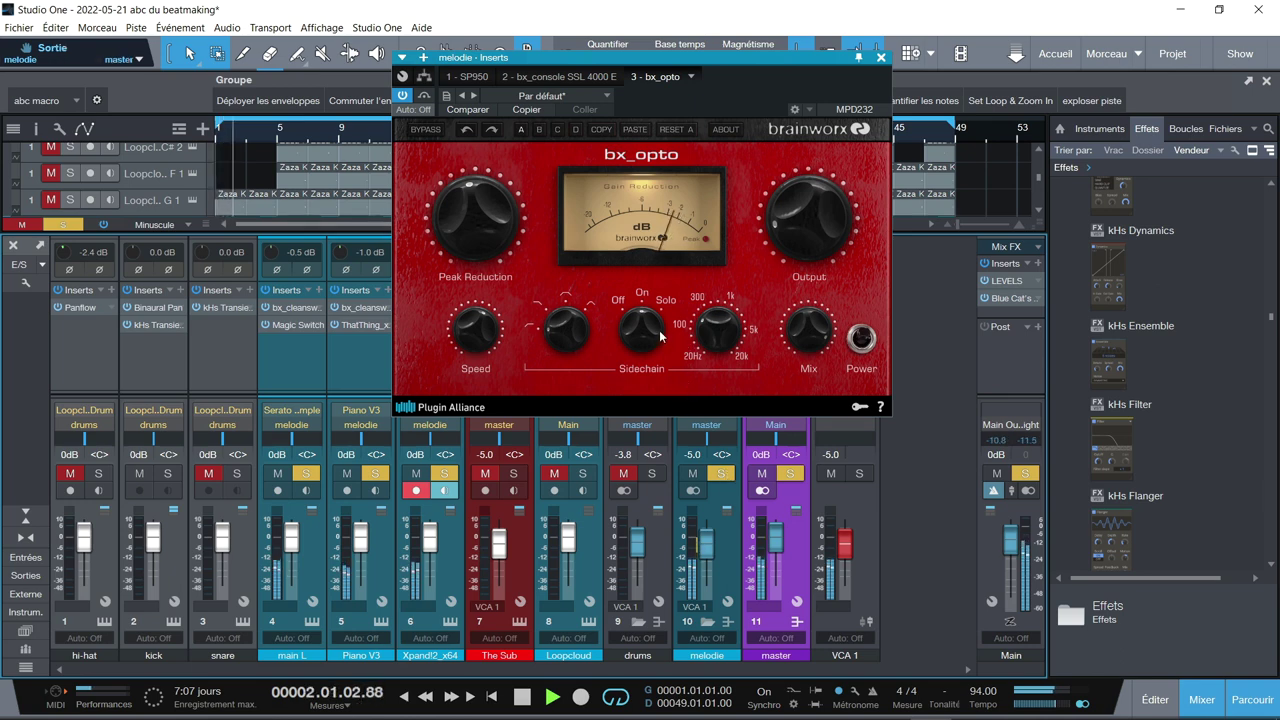
pyautogui.moveTo(648, 331); pyautogui.dragTo(647, 283)
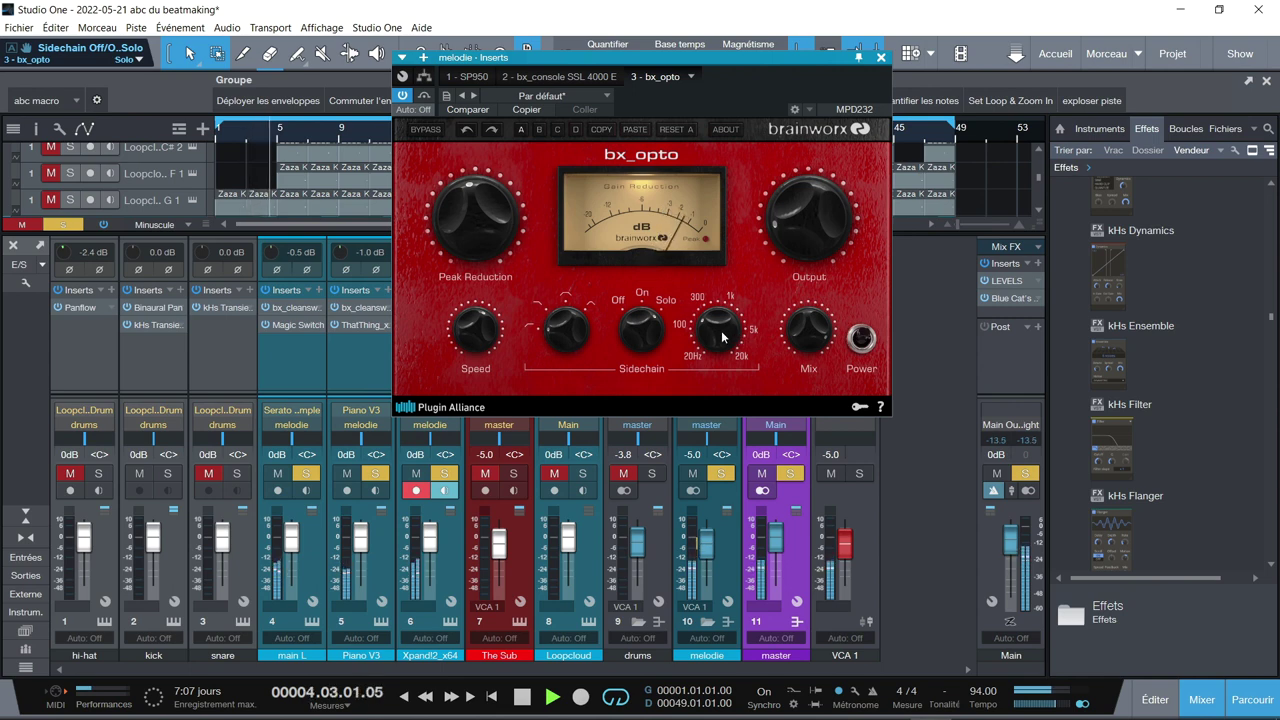
pyautogui.moveTo(721, 330); pyautogui.dragTo(706, 308)
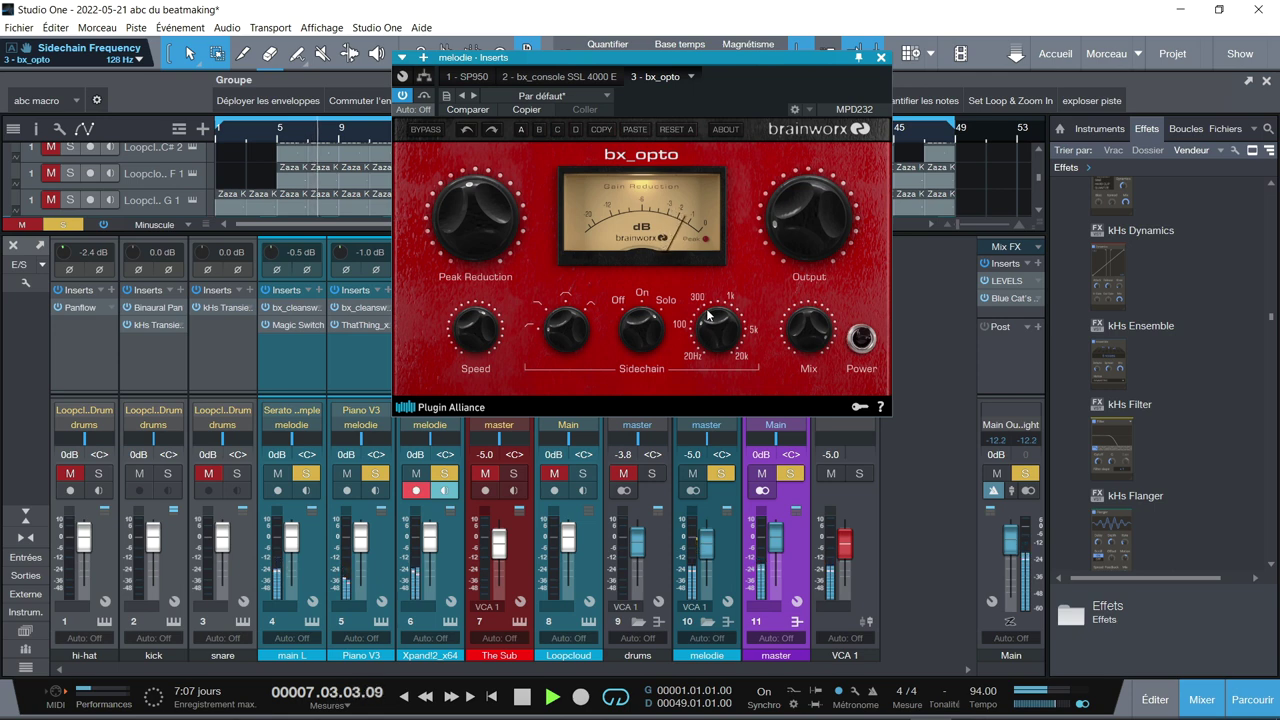
# Try the LP, BP wide and BP narrow sidechain filter types in the melodie bus's bx_opto, and set its sidechain mode to On
pyautogui.moveTo(706, 308)
pyautogui.mouseDown()
pyautogui.moveTo(703, 320)
pyautogui.moveTo(684, 303)
pyautogui.mouseUp()
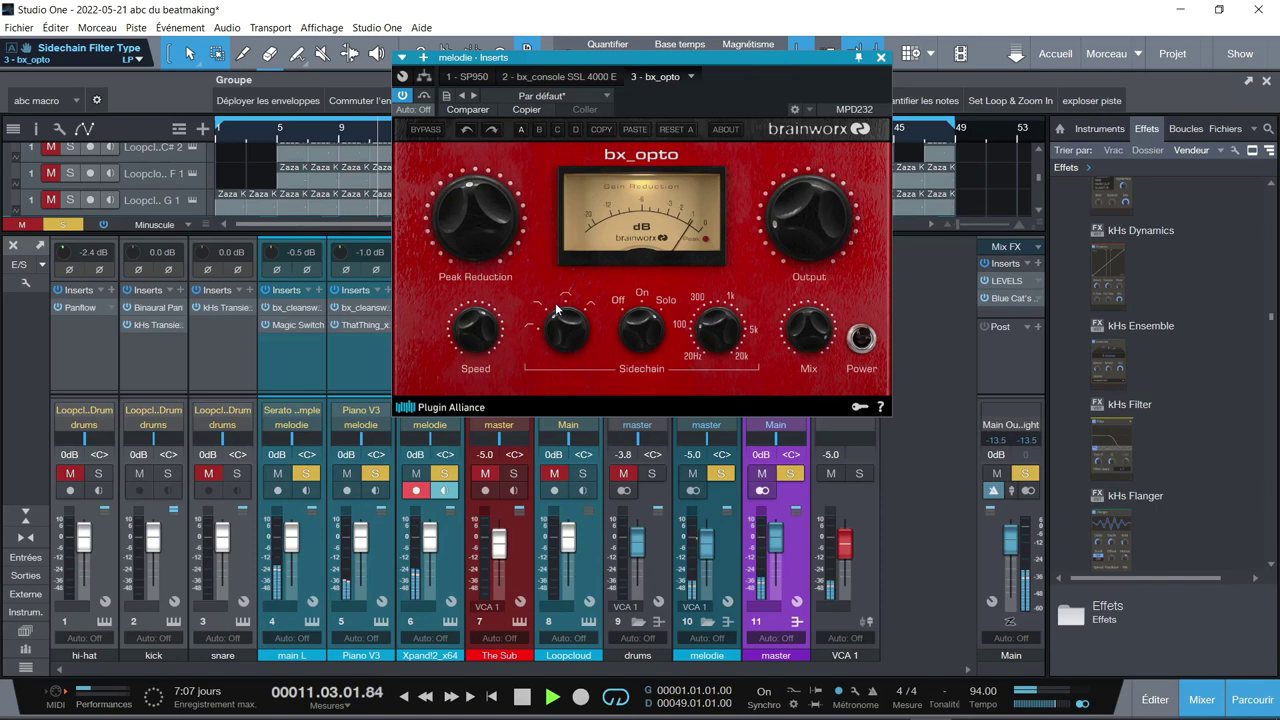
pyautogui.moveTo(720, 327); pyautogui.dragTo(710, 248)
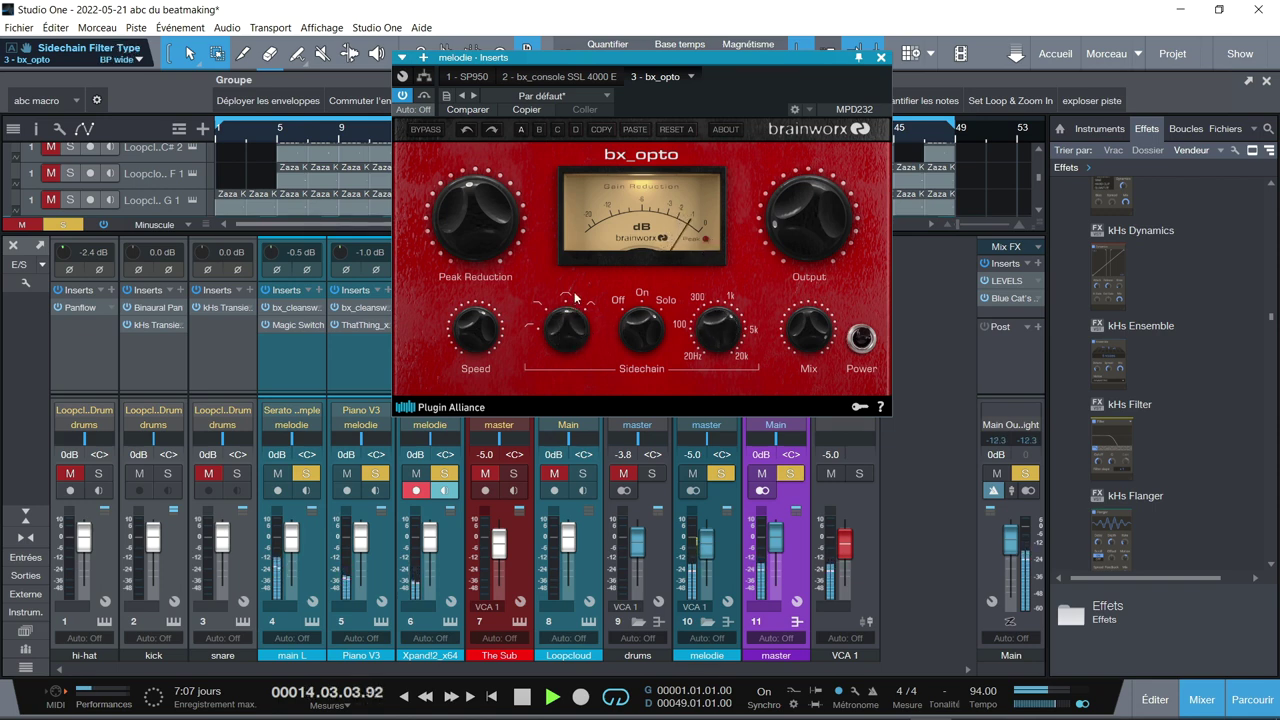
pyautogui.moveTo(728, 333); pyautogui.dragTo(661, 288)
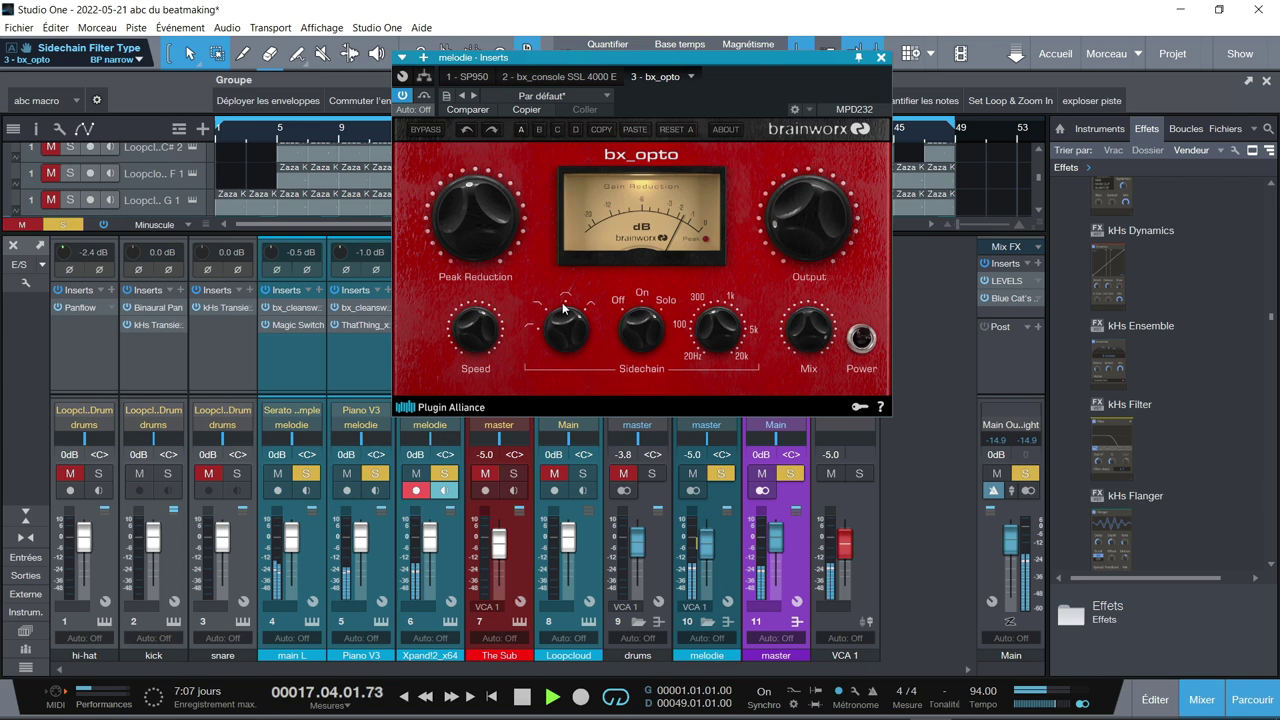
pyautogui.moveTo(563, 309); pyautogui.dragTo(548, 312)
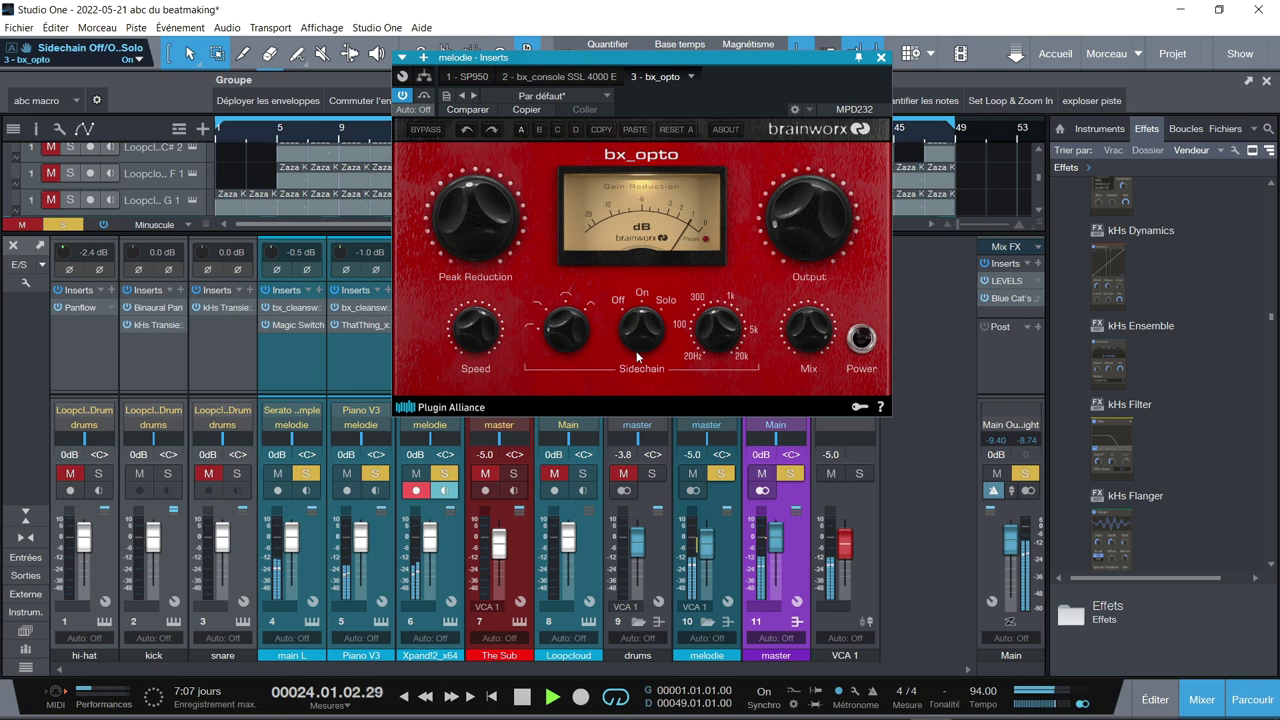
pyautogui.moveTo(636, 350); pyautogui.dragTo(637, 357)
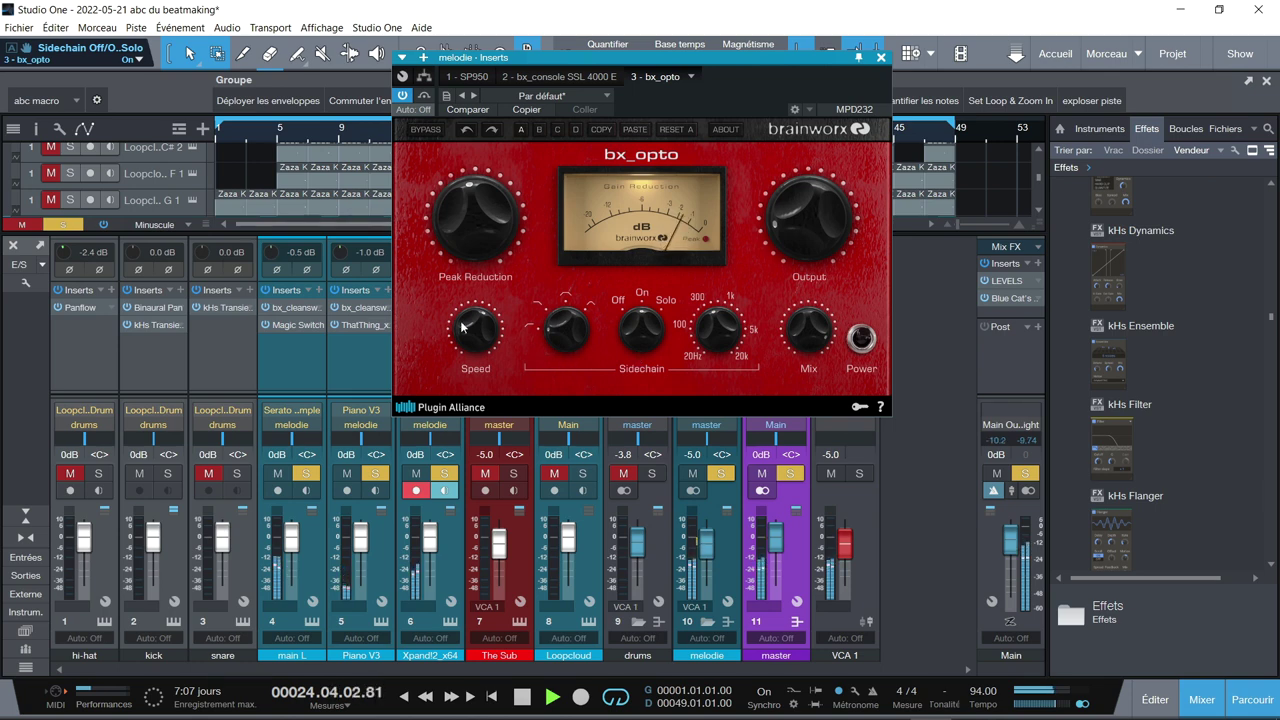
# Set bx_opto's Speed to 58 on the melodie bus and compare the sound with the insert bypassed before stopping playback
pyautogui.moveTo(458, 312)
pyautogui.moveTo(455, 295); pyautogui.dragTo(455, 283)
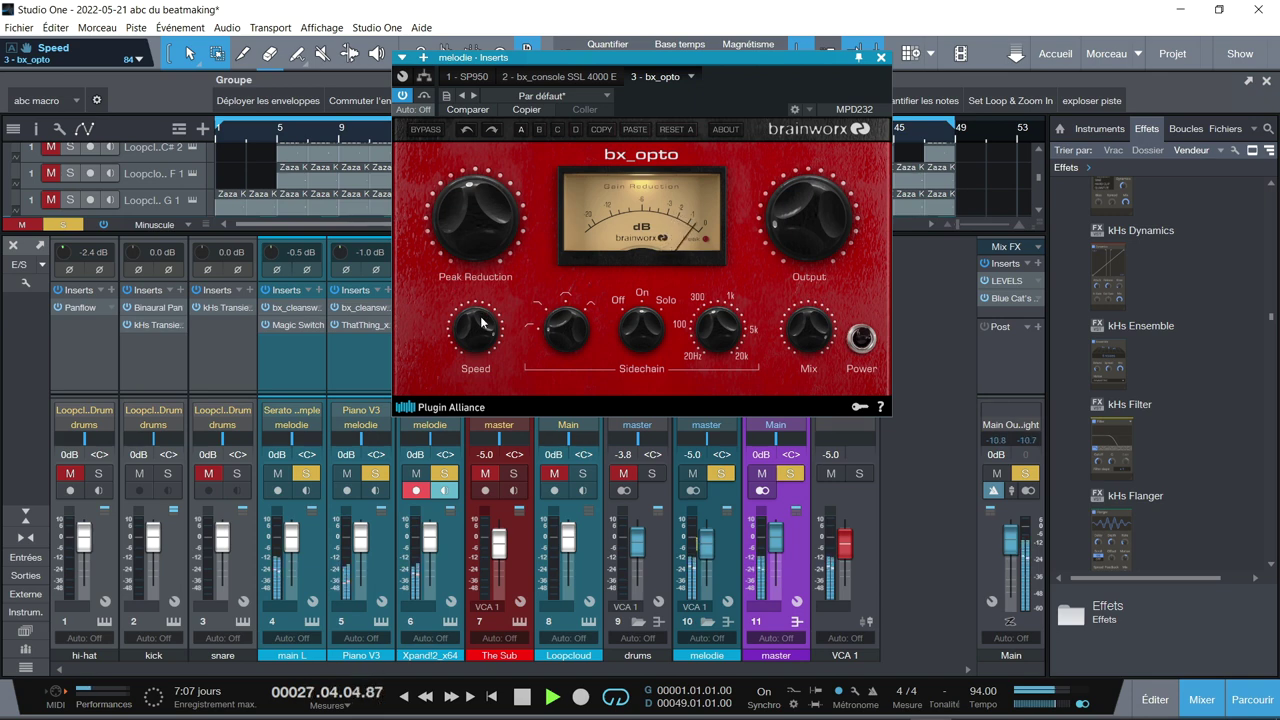
pyautogui.moveTo(481, 322); pyautogui.dragTo(459, 342)
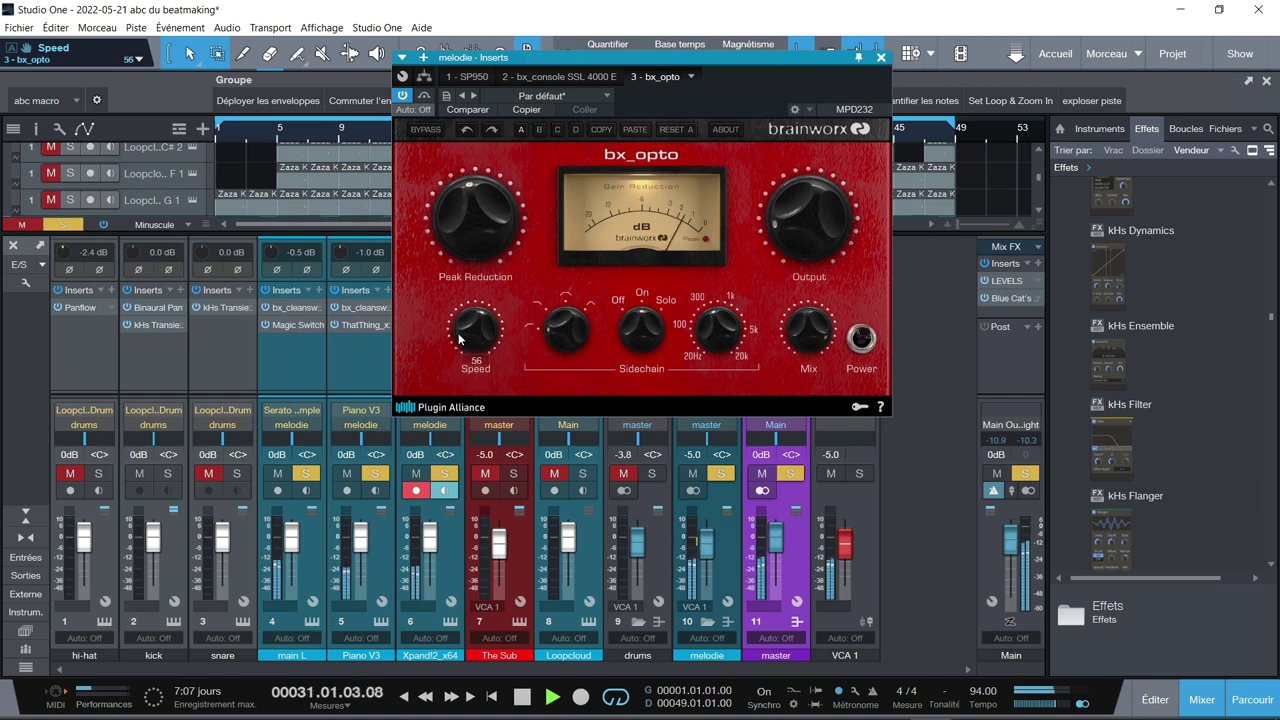
pyautogui.moveTo(456, 336); pyautogui.dragTo(456, 333)
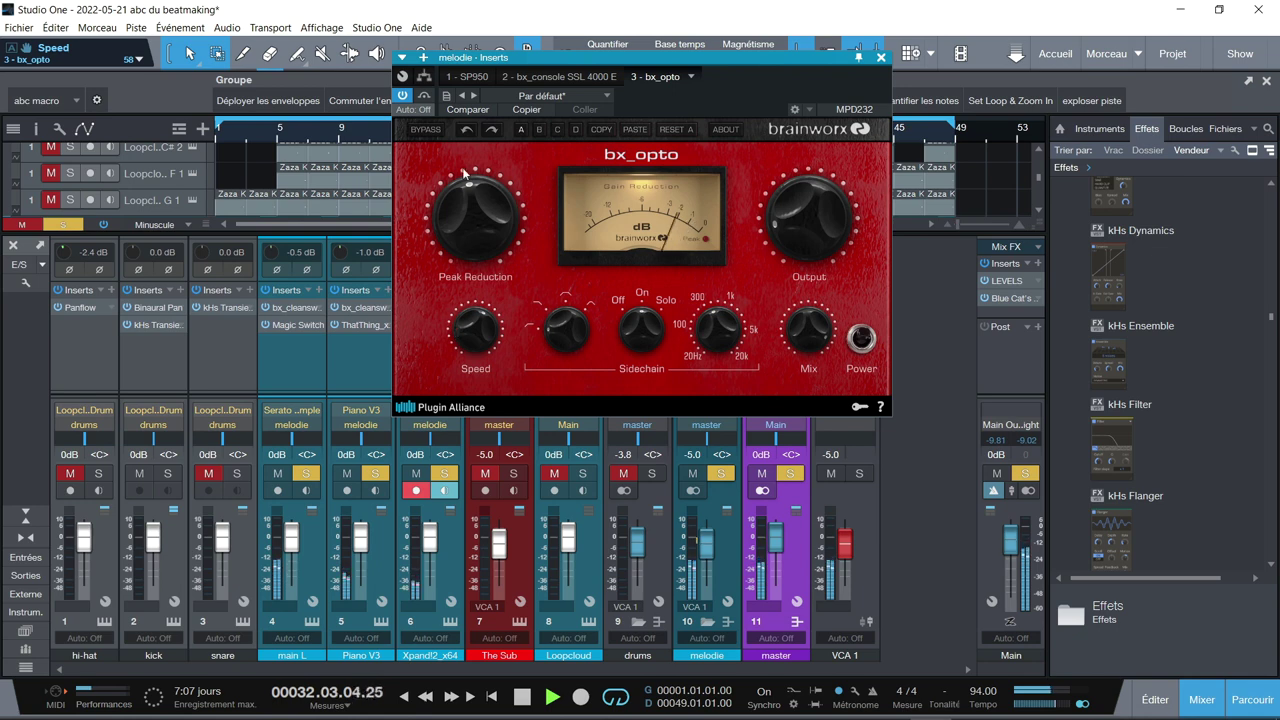
pyautogui.click(402, 95)
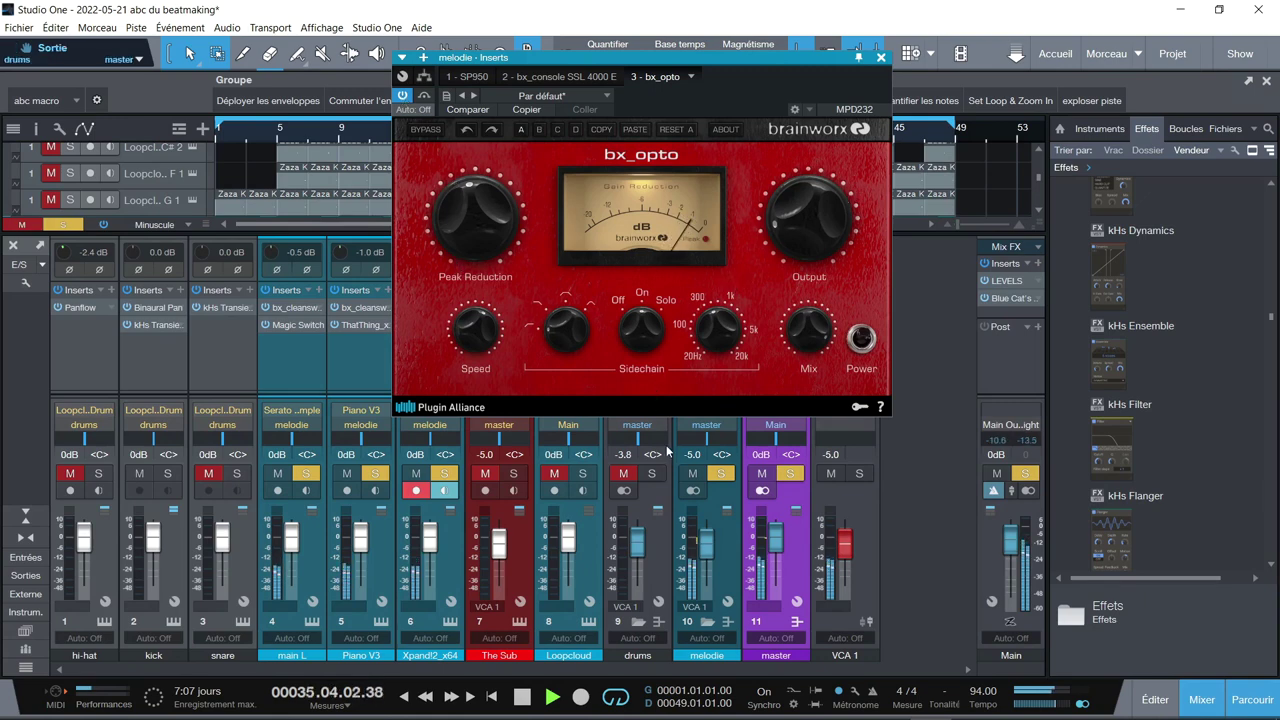
pyautogui.press('space')
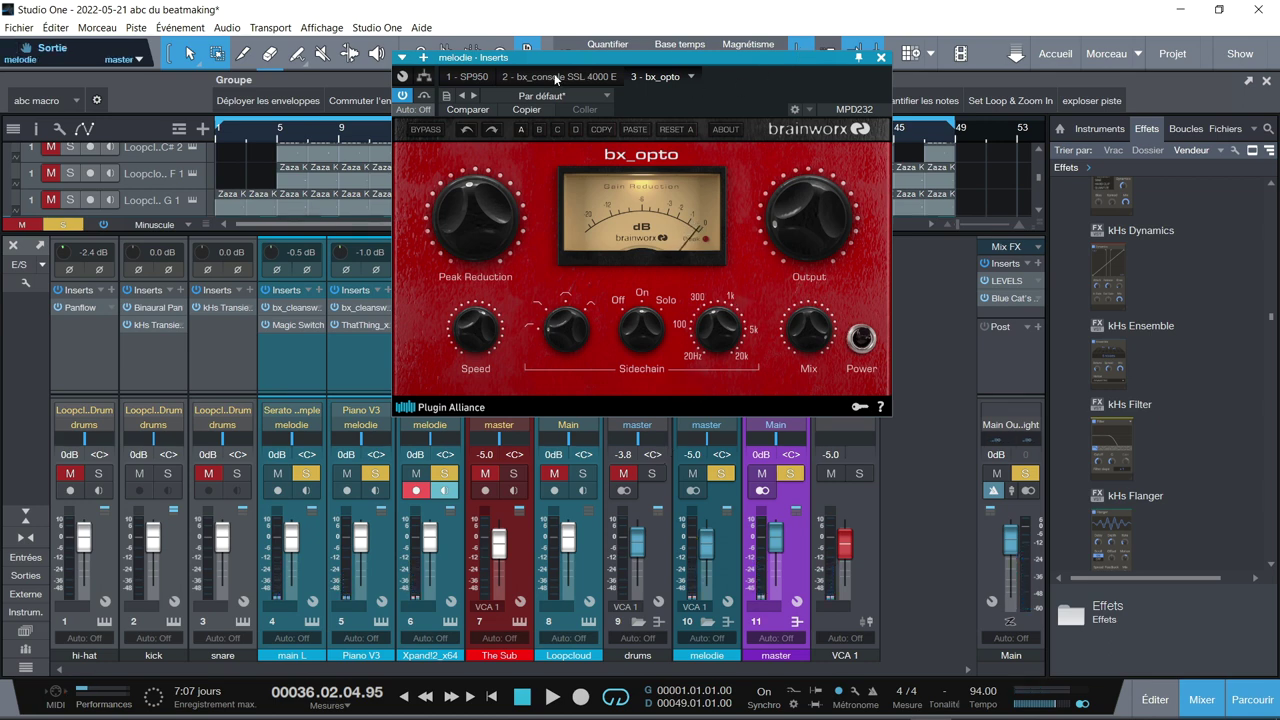
# Examine the SP950 and bx_console SSL 4000 E inserts on the melodie bus, and close the inserts window
pyautogui.click(464, 78)
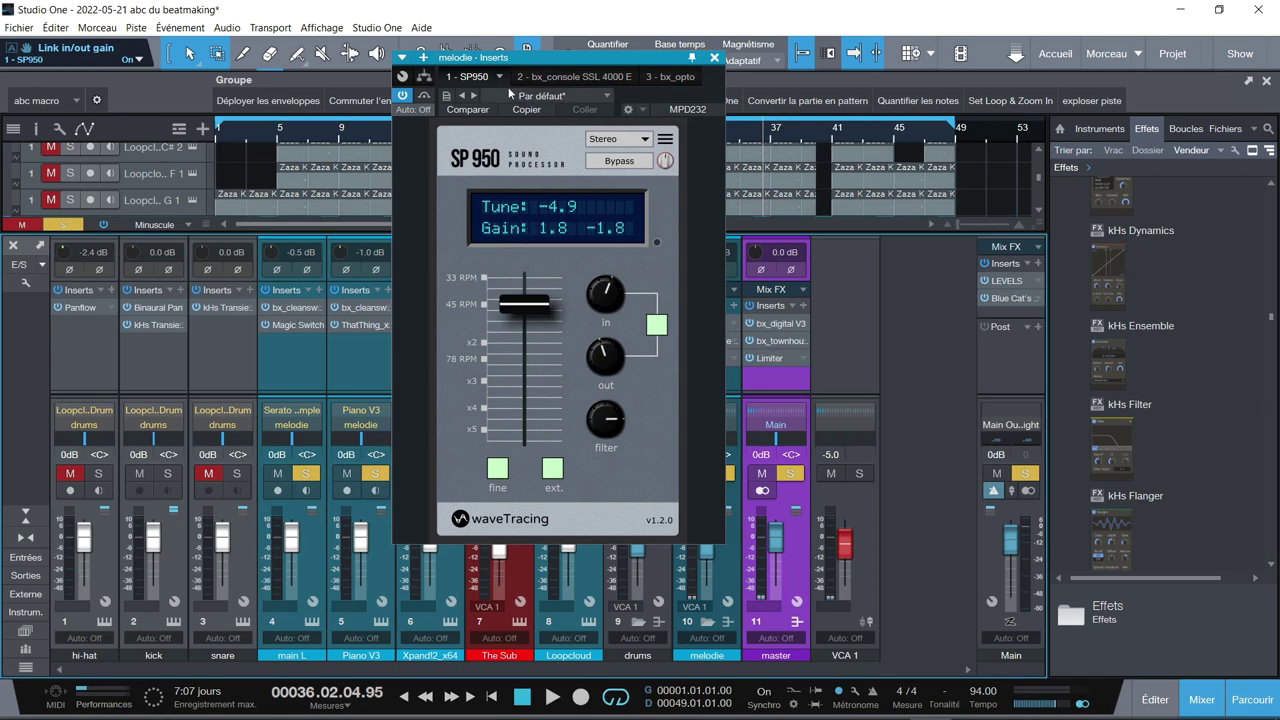
pyautogui.click(560, 76)
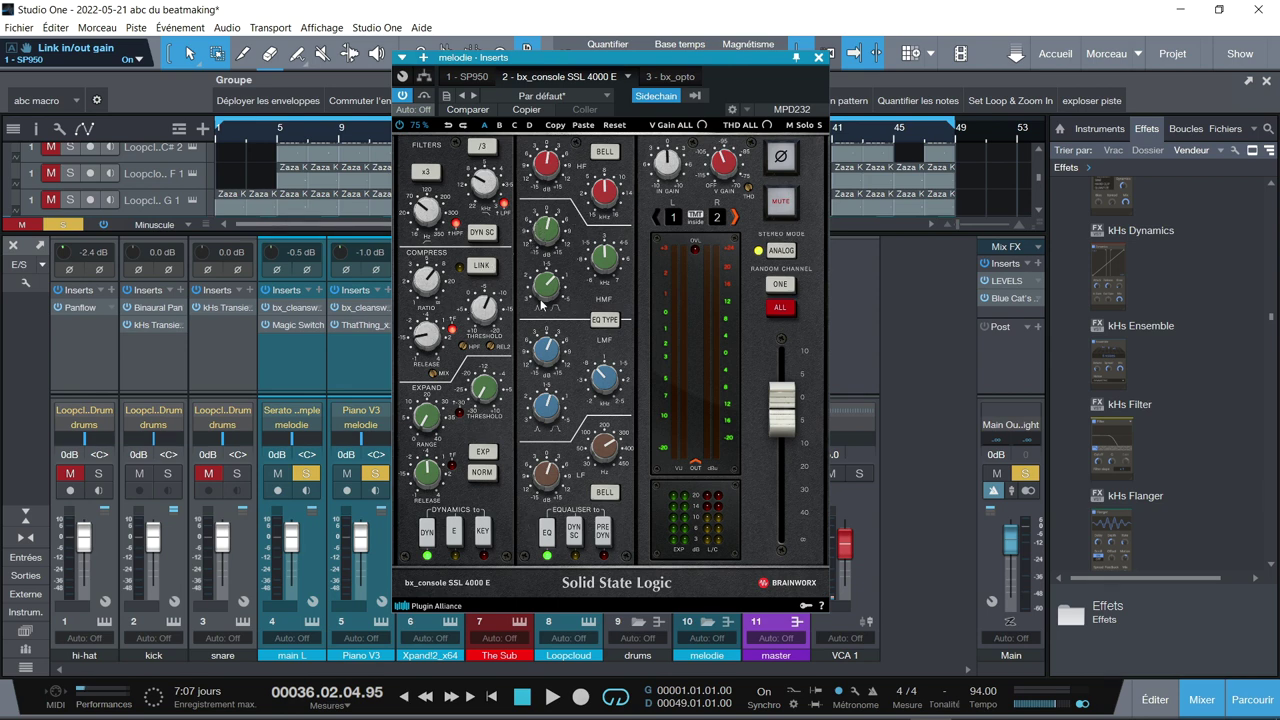
pyautogui.press('space')
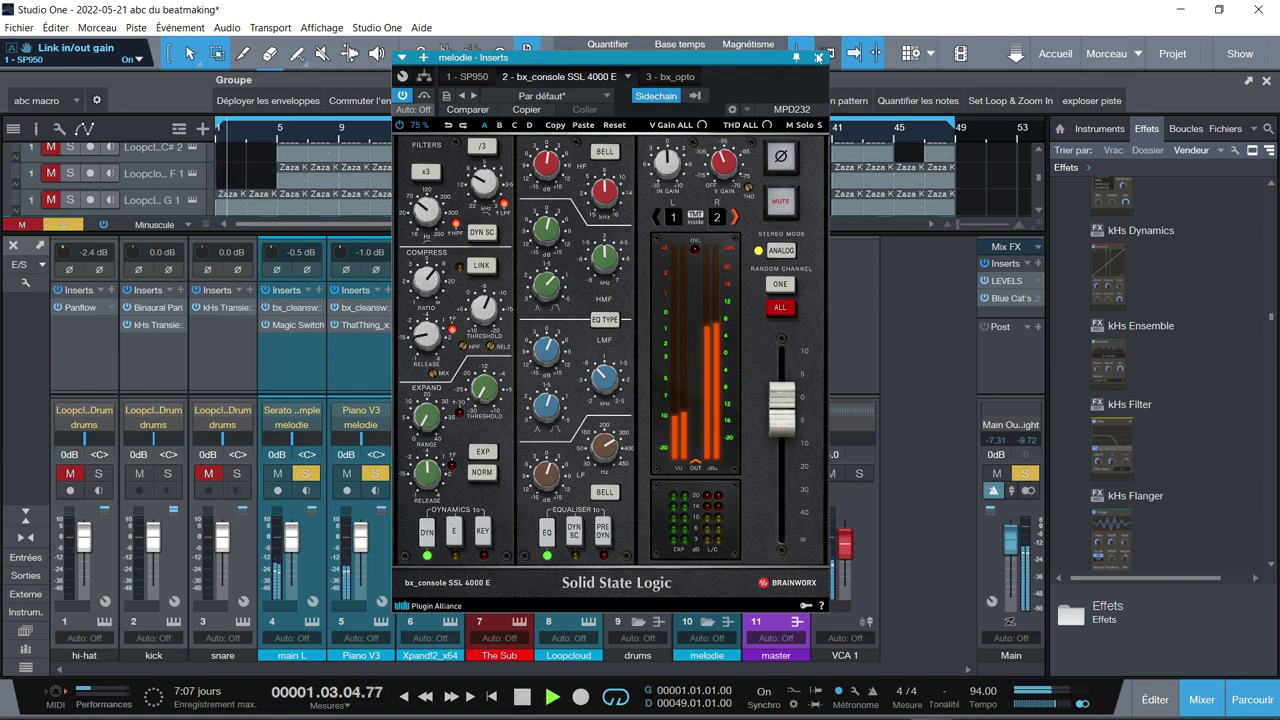
pyautogui.click(818, 57)
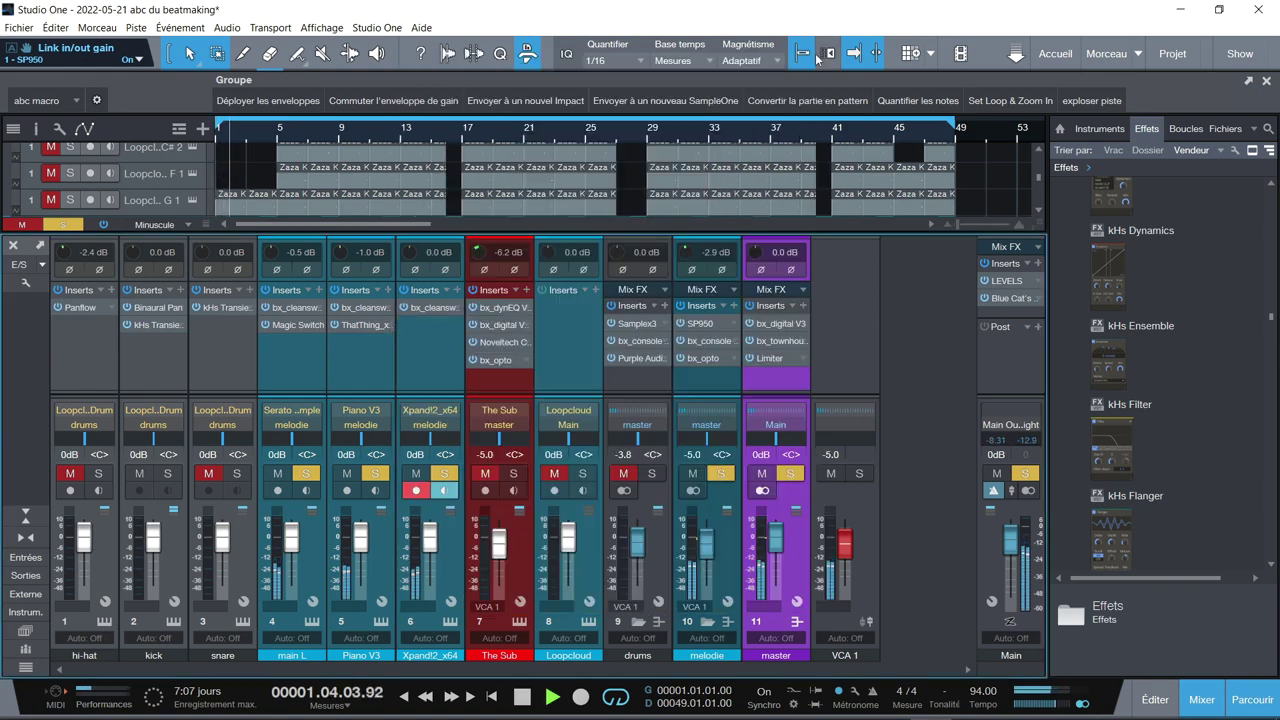
# Compare the melodie bus with its inserts bypassed, and listen to it together with the soloed drums bus
pyautogui.click(681, 306)
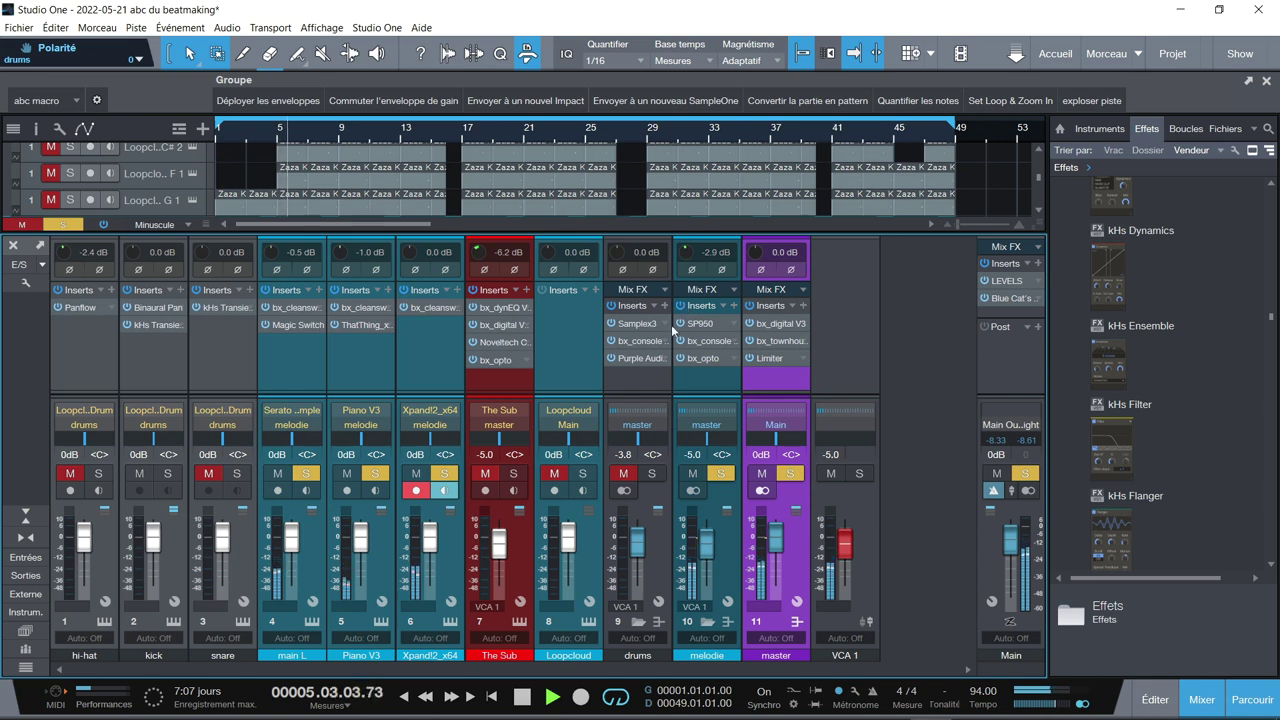
pyautogui.click(650, 474)
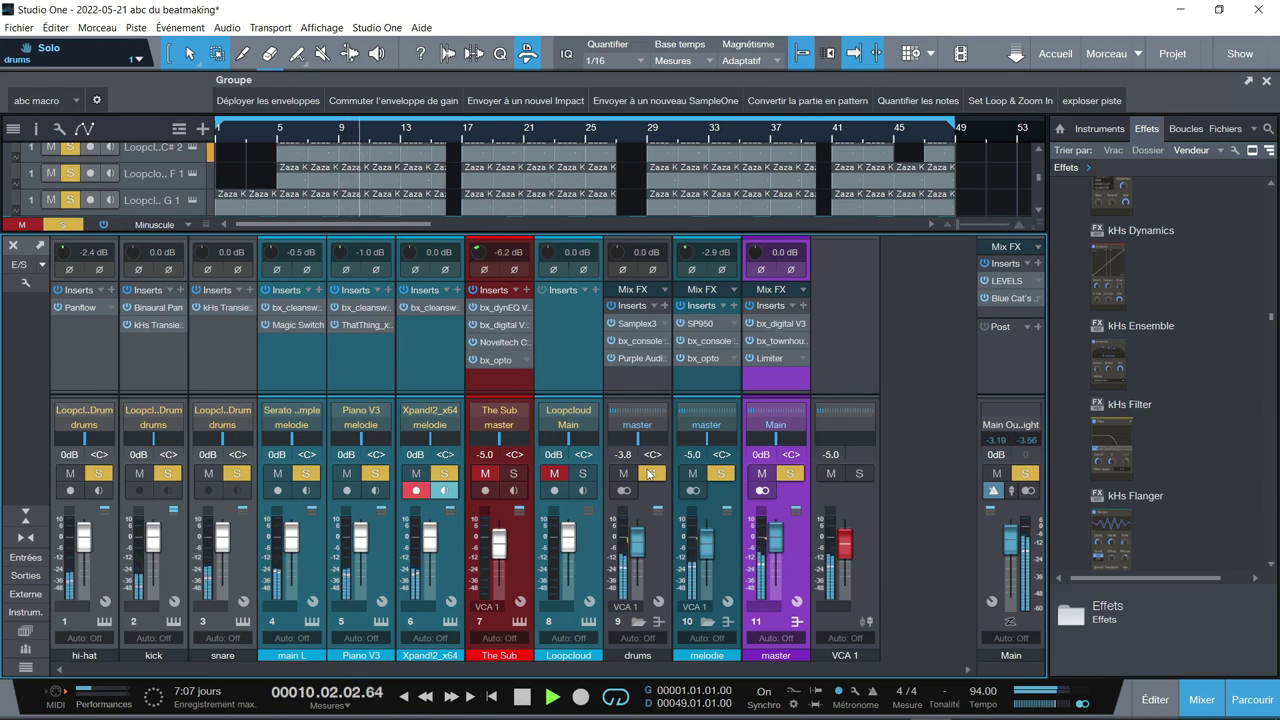
pyautogui.press('space')
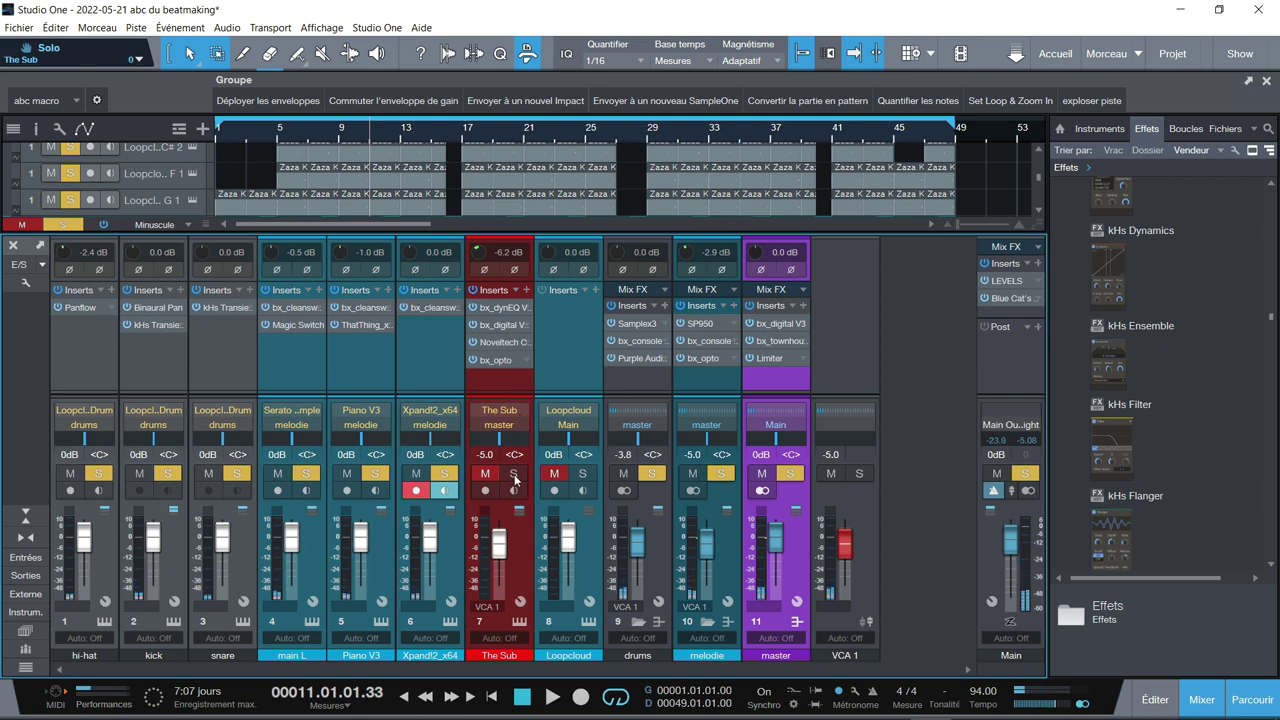
# Remove the solo from the drums and melodie buses, and solo The Sub and kick channels
pyautogui.click(656, 476)
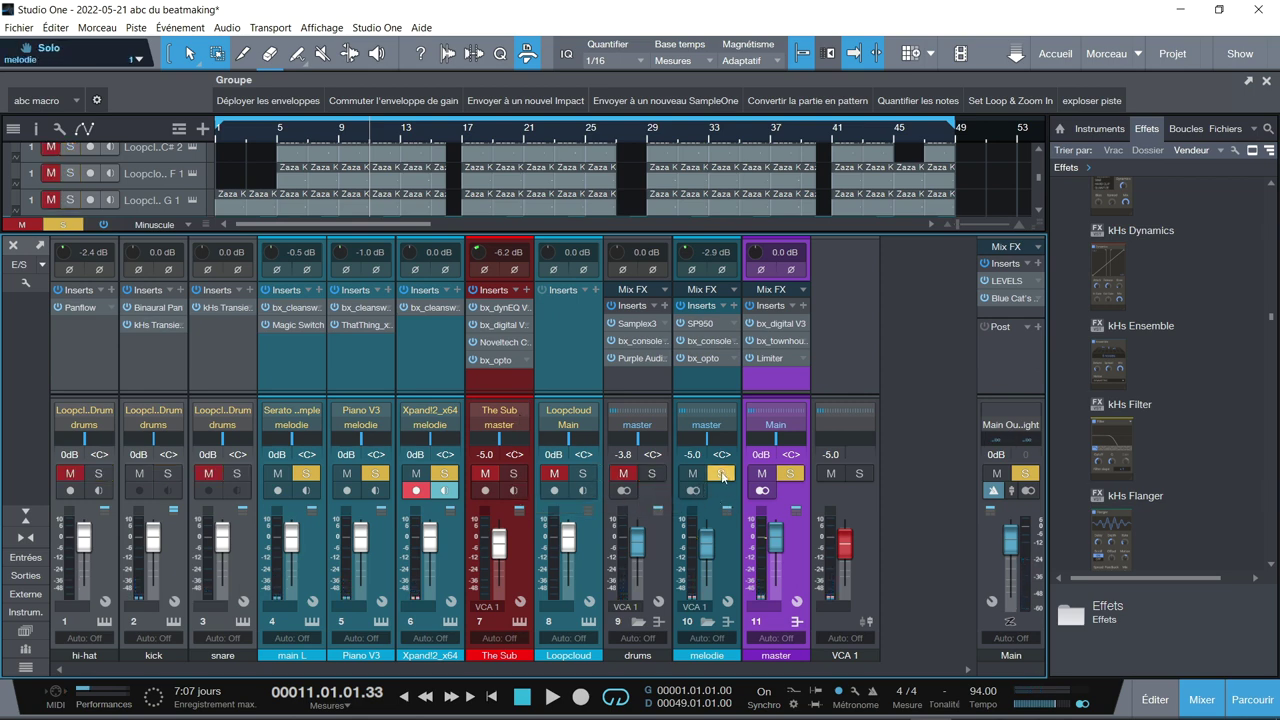
pyautogui.click(719, 476)
pyautogui.click(513, 473)
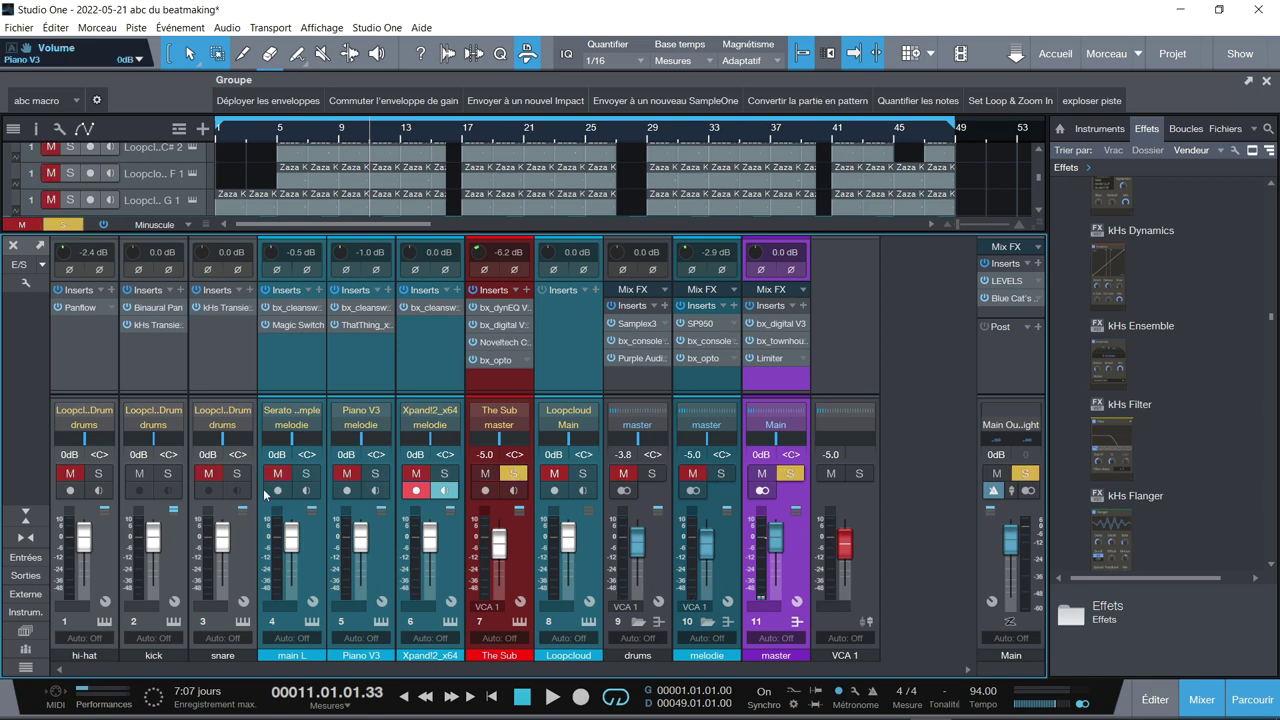
pyautogui.click(168, 473)
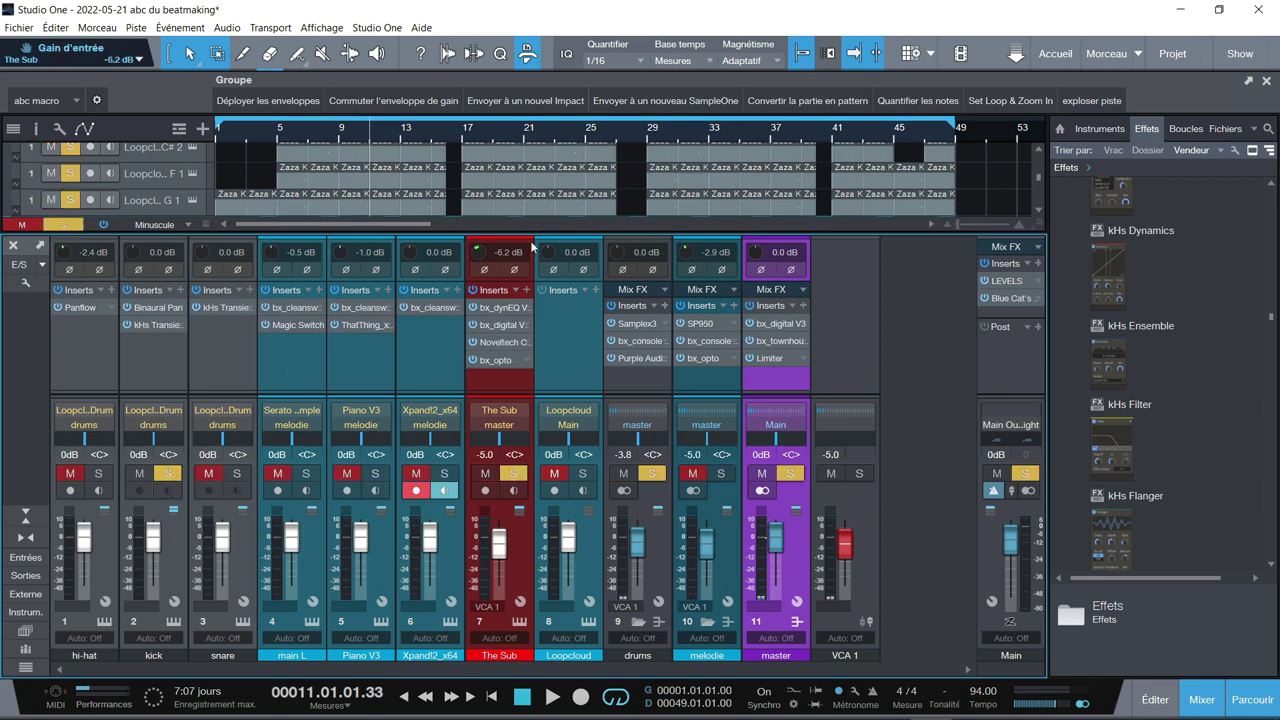
# Examine the bx_dynEQ V2 Mono insert on The Sub while playing the bass with the kick
pyautogui.click(502, 307)
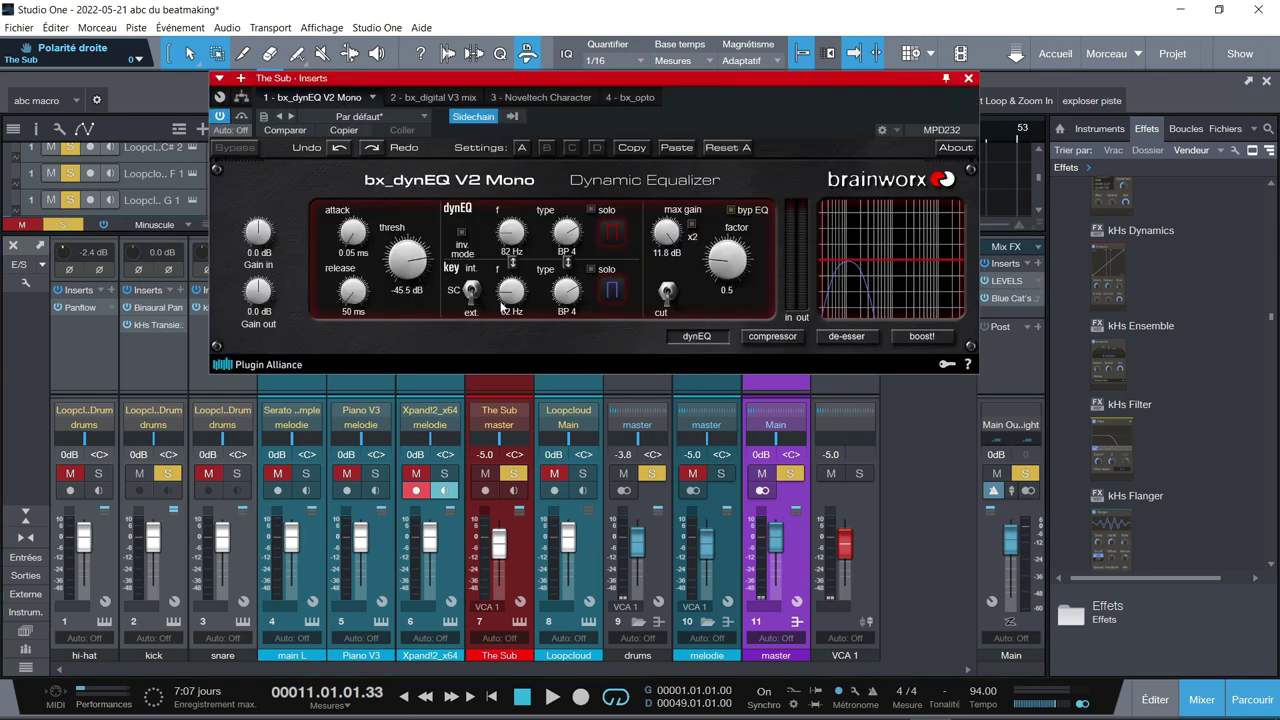
pyautogui.press('space')
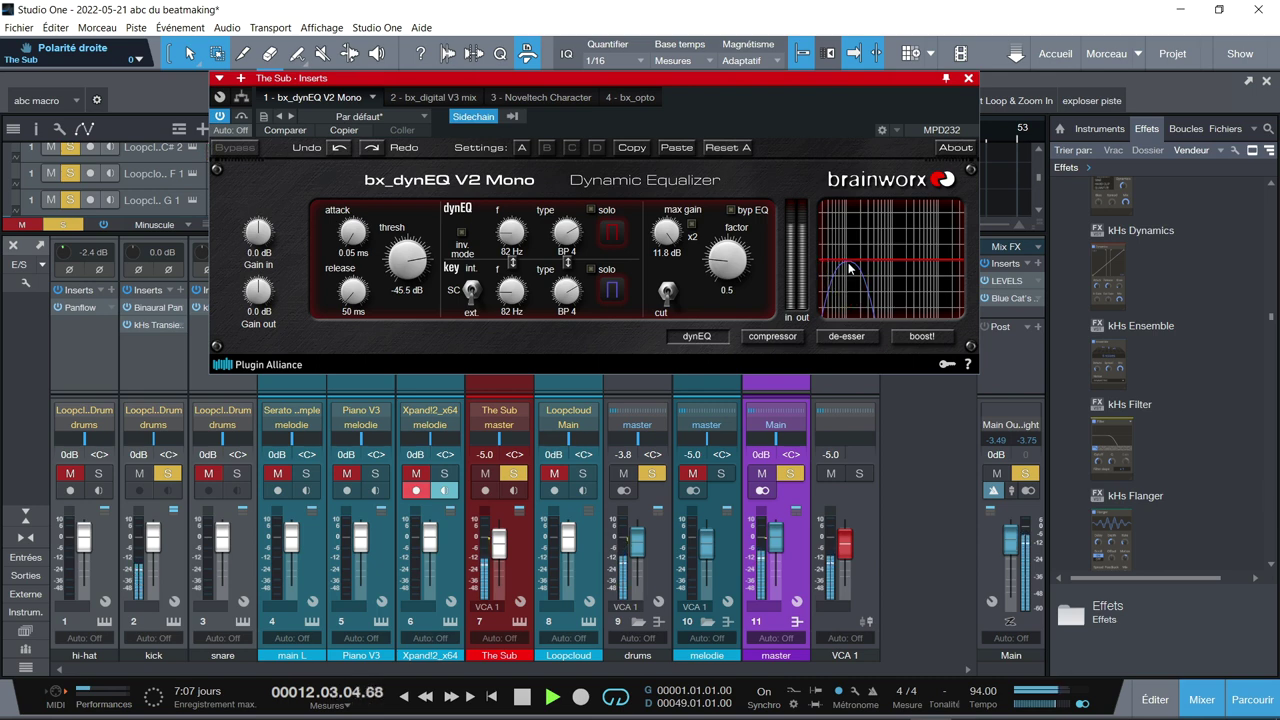
pyautogui.press('space')
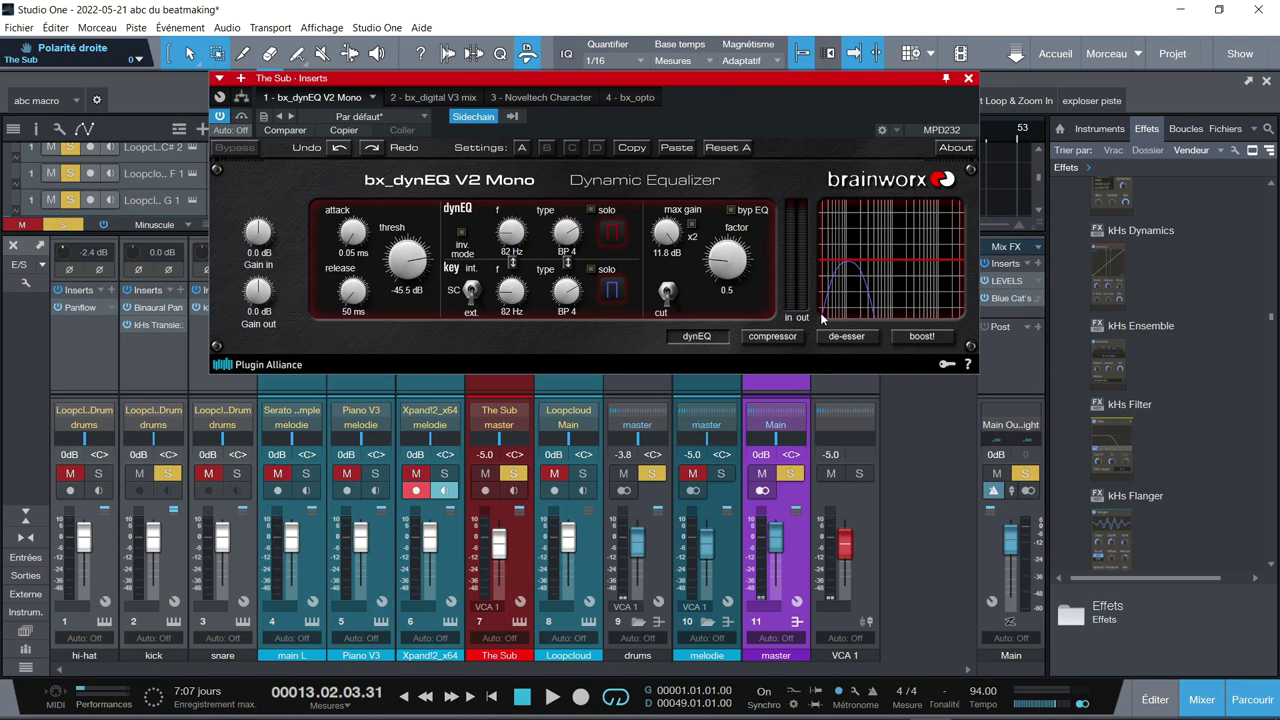
# Examine the EQ curve of the bx_digital V3 mix insert on The Sub during playback
pyautogui.click(447, 97)
pyautogui.moveTo(428, 84); pyautogui.dragTo(466, 45)
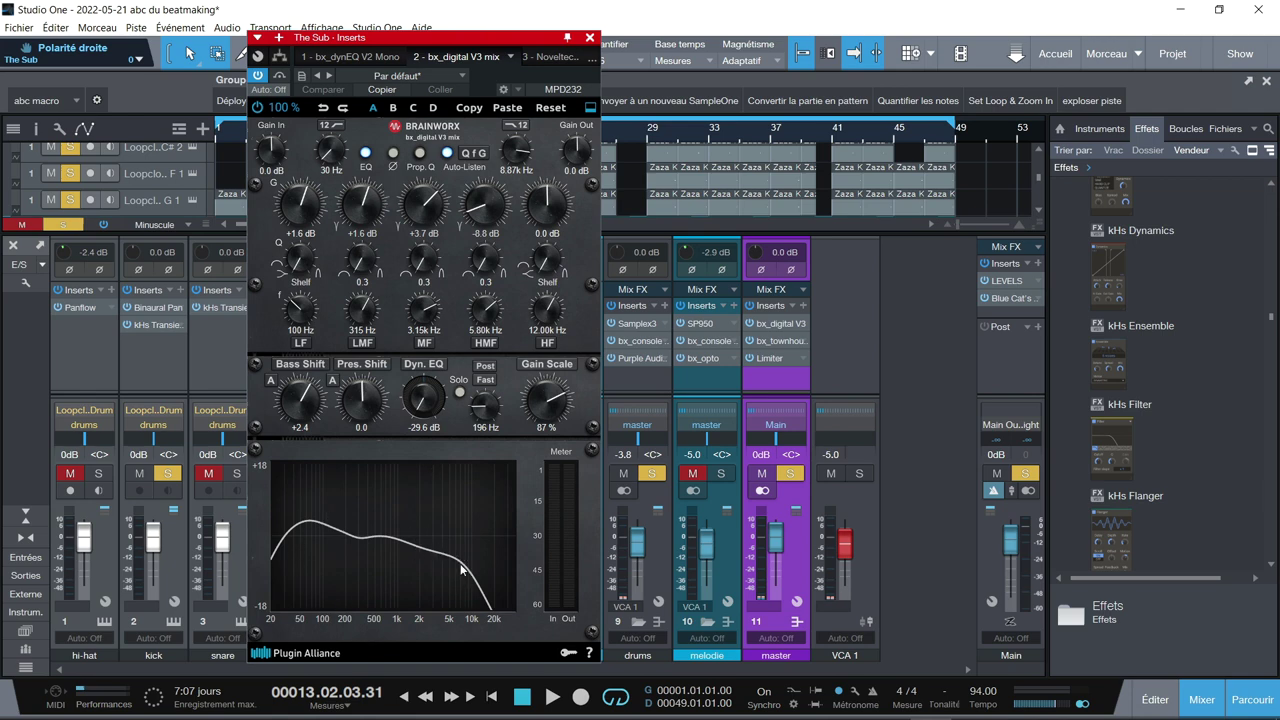
pyautogui.press('space')
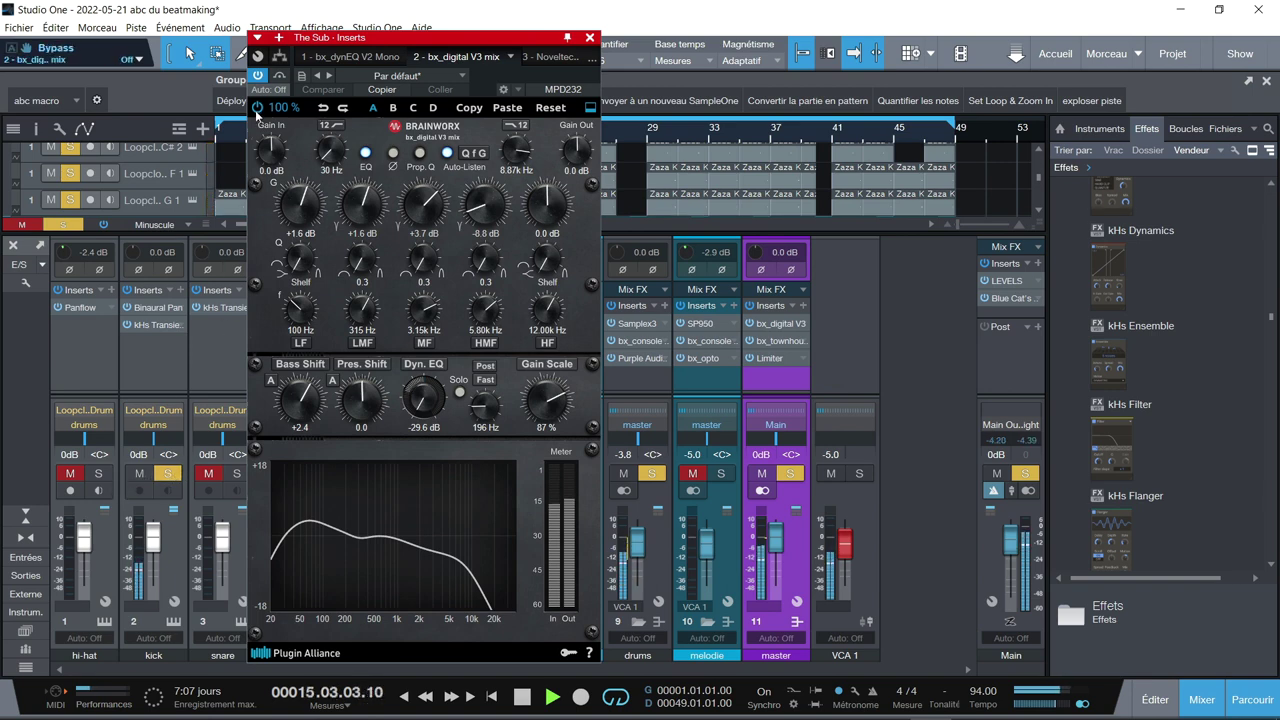
# Compare The Sub's sound with all of its inserts bypassed, keeping the inserts window clear of the channel
pyautogui.moveTo(420, 37); pyautogui.dragTo(818, 26)
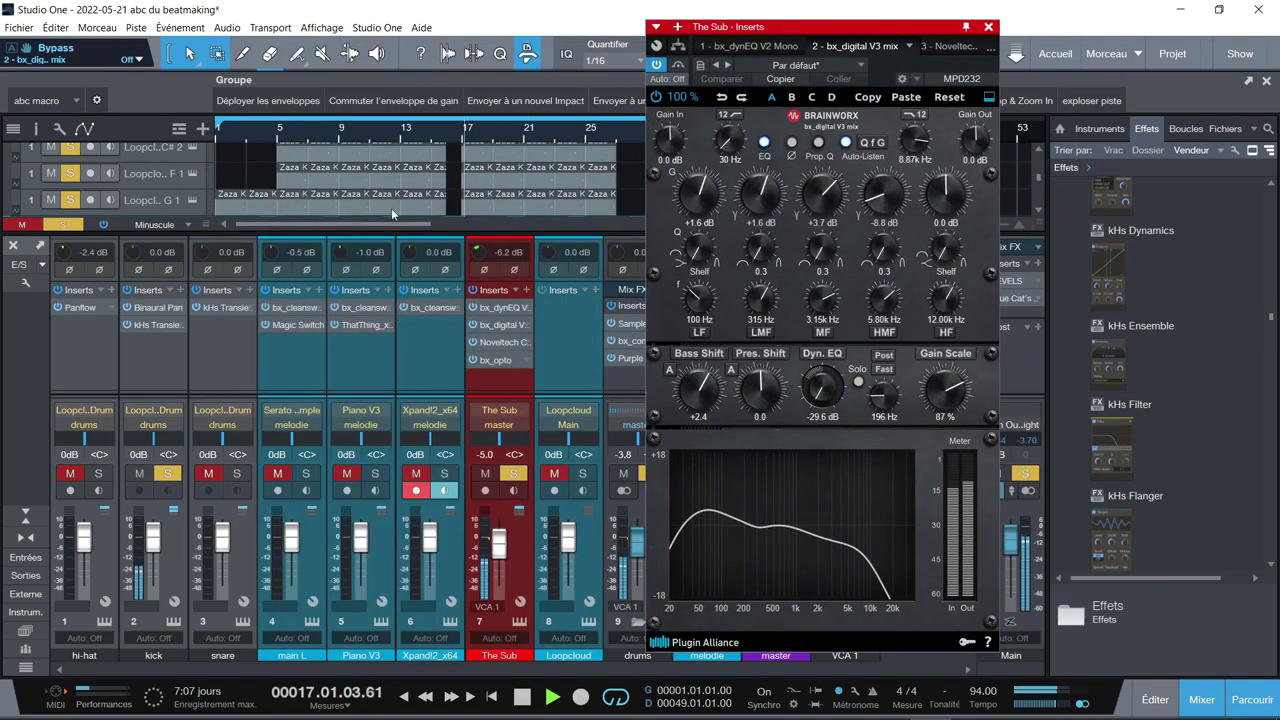
pyautogui.click(474, 290)
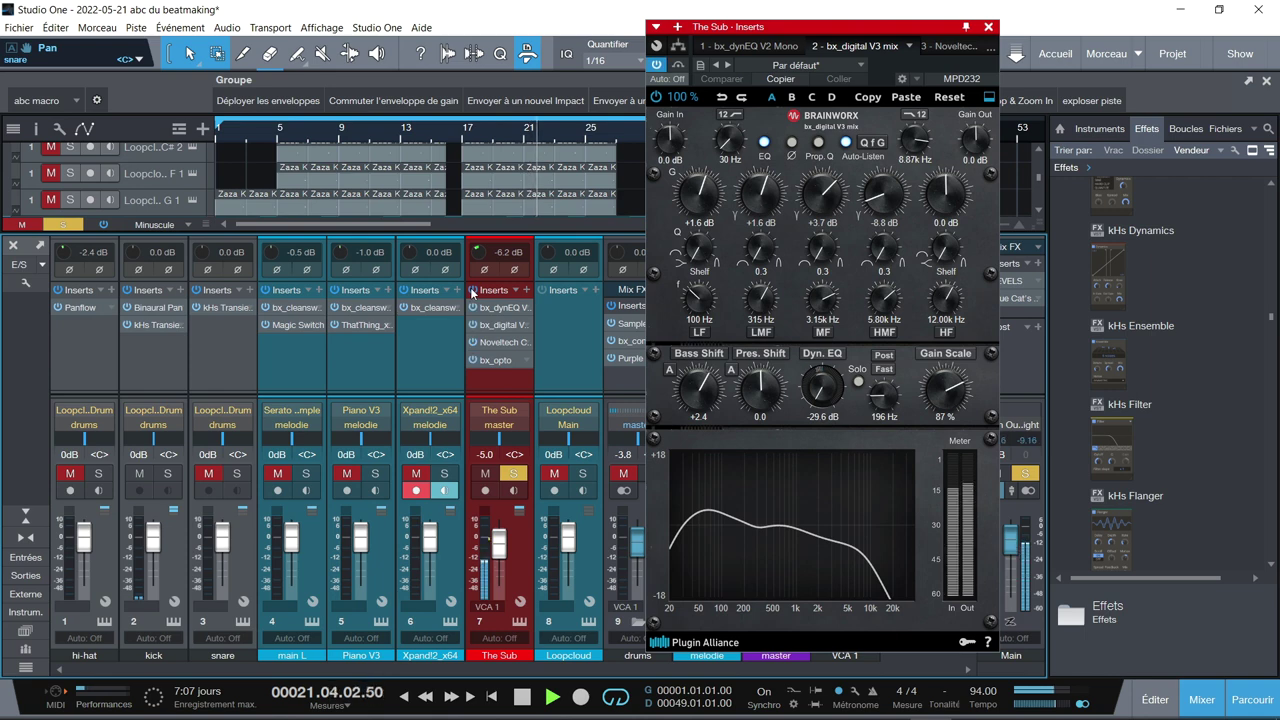
pyautogui.press('space')
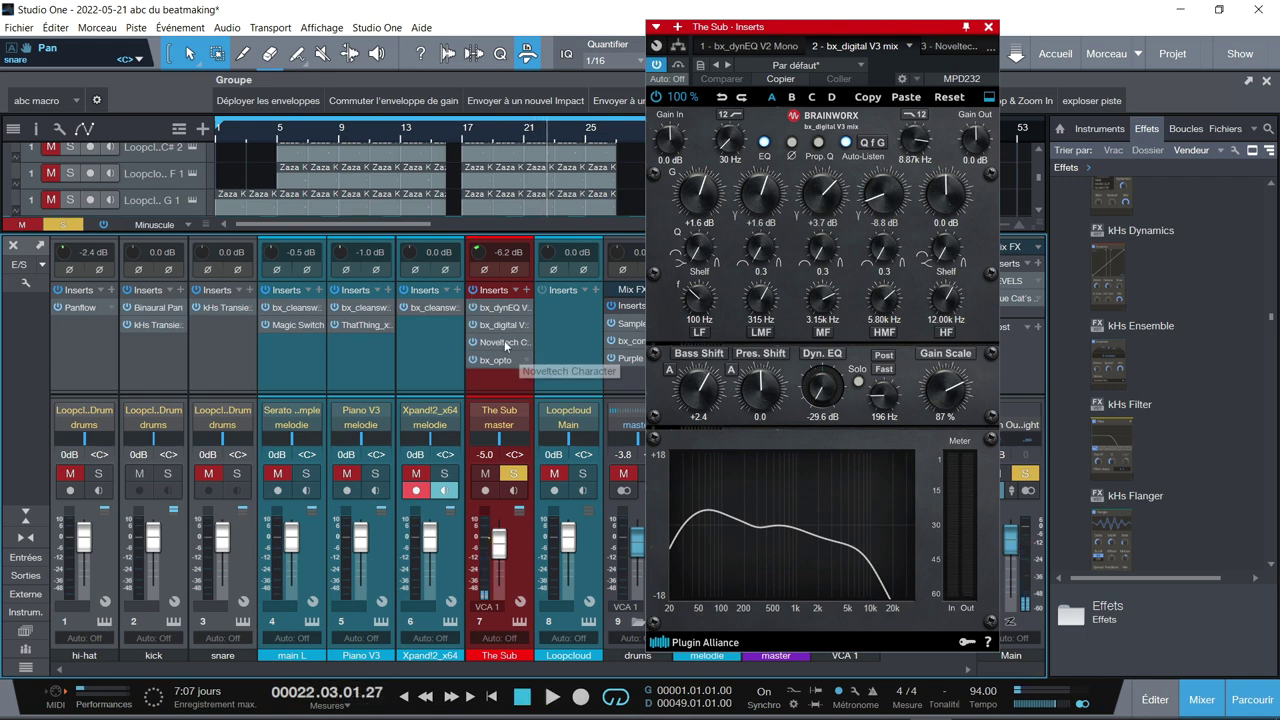
# View the Noveltech Character insert on The Sub while the soloed channel plays
pyautogui.click(504, 340)
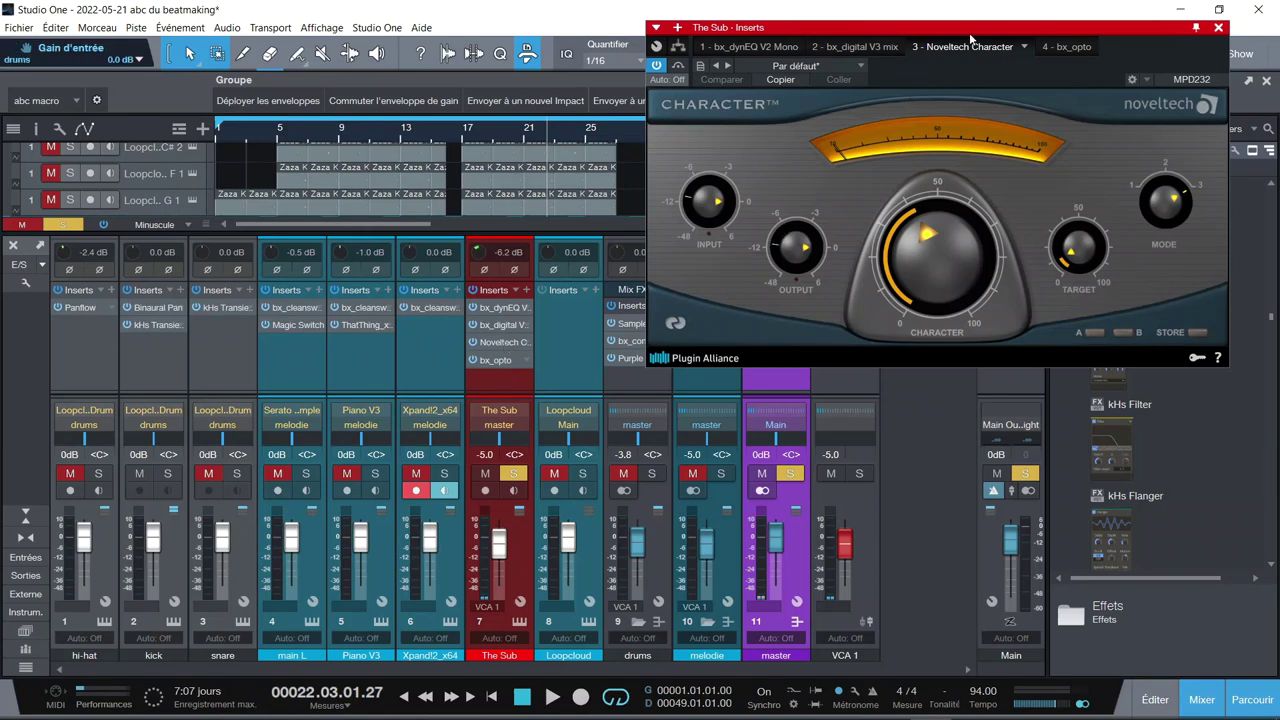
pyautogui.moveTo(968, 35); pyautogui.dragTo(697, 98)
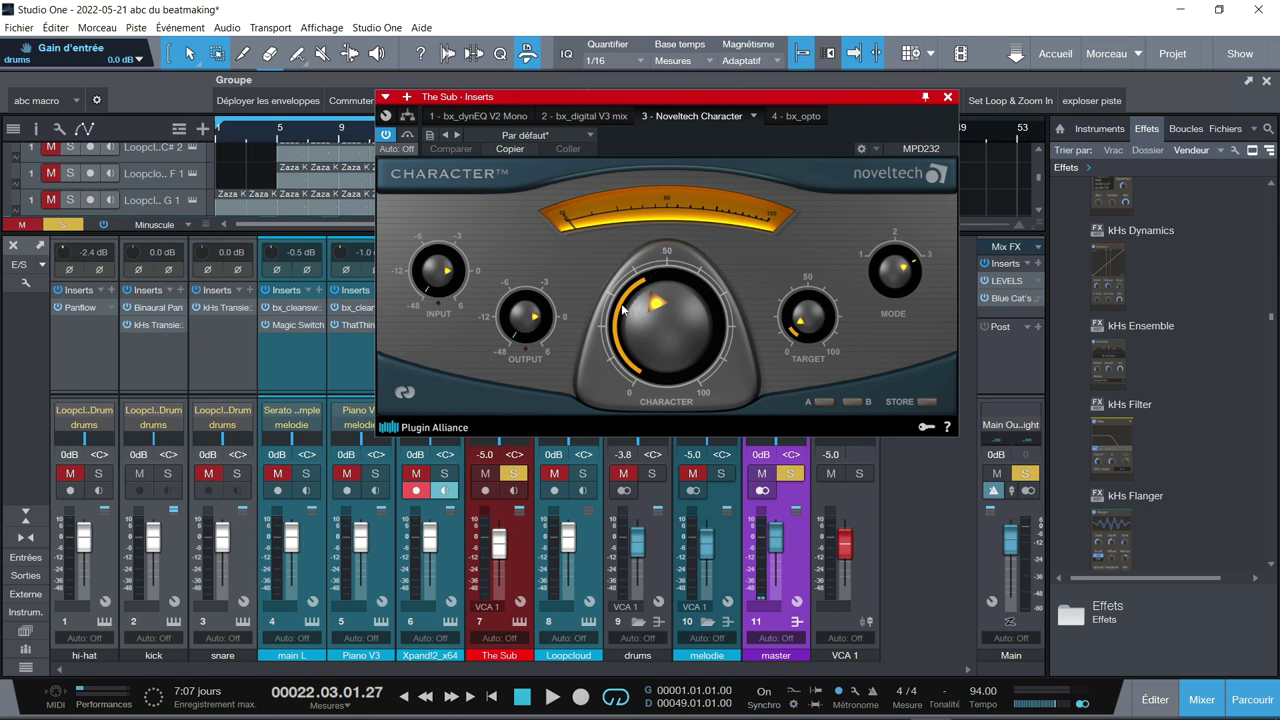
pyautogui.press('space')
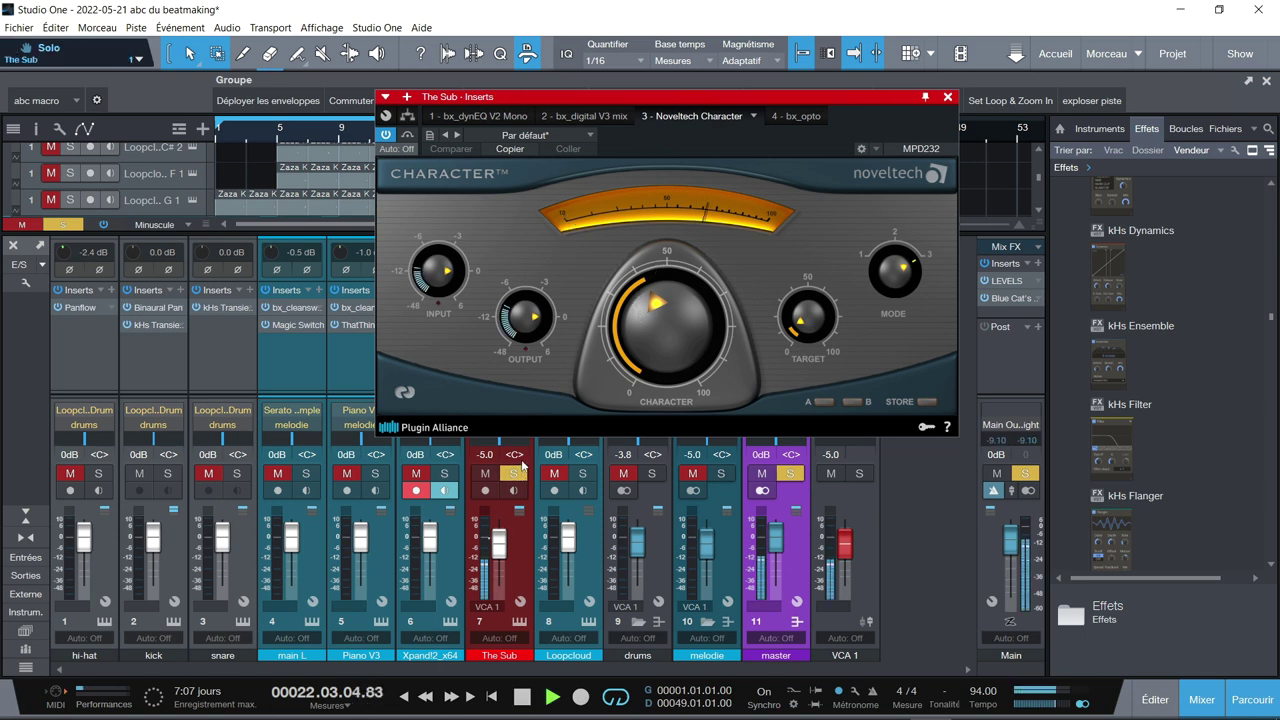
# Set Noveltech Character's Character amount to +39.9 on The Sub and compare the sound with the insert bypassed
pyautogui.moveTo(660, 306)
pyautogui.mouseDown()
pyautogui.moveTo(660, 238)
pyautogui.moveTo(650, 301)
pyautogui.mouseUp()
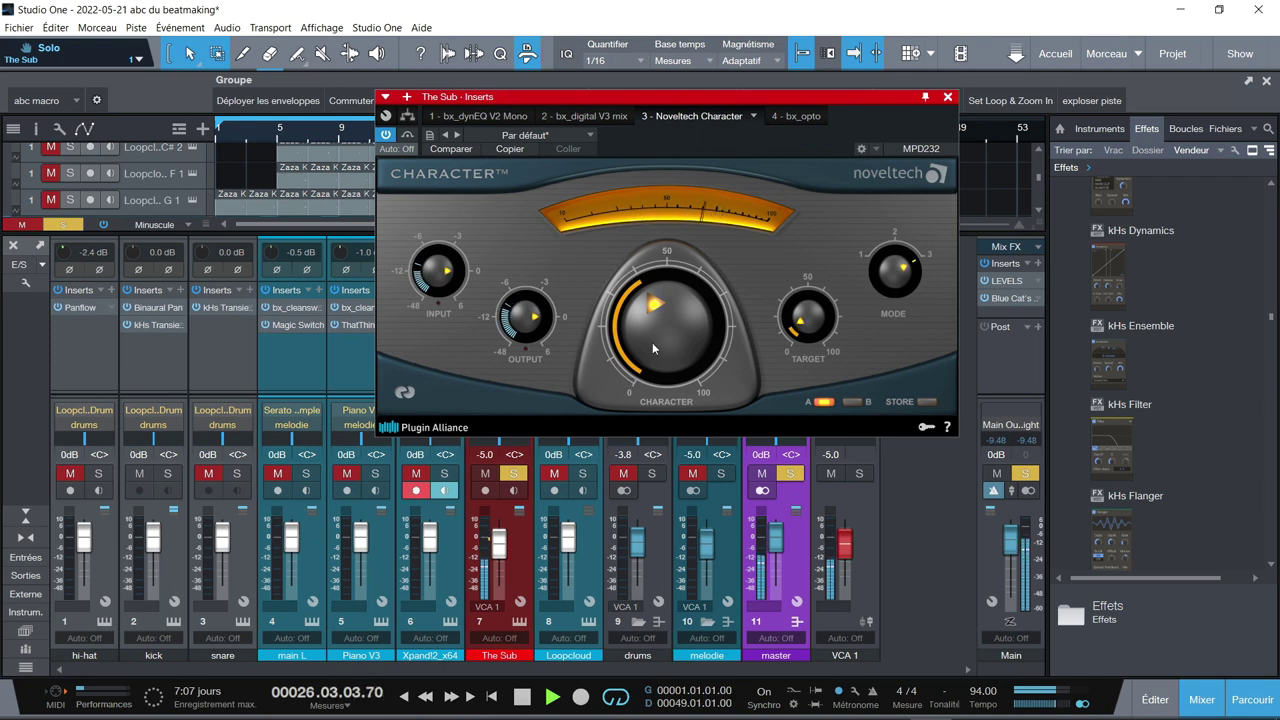
pyautogui.moveTo(652, 342)
pyautogui.mouseDown()
pyautogui.moveTo(658, 316)
pyautogui.moveTo(652, 348)
pyautogui.mouseUp()
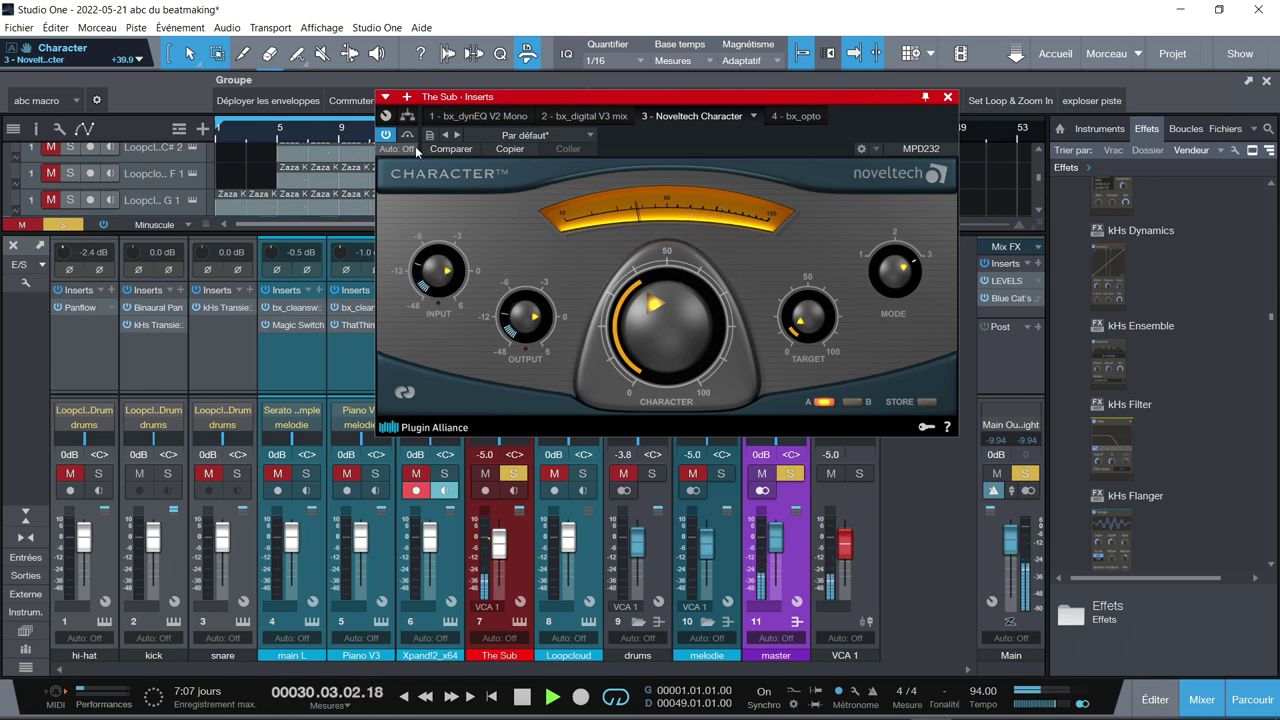
pyautogui.click(388, 135)
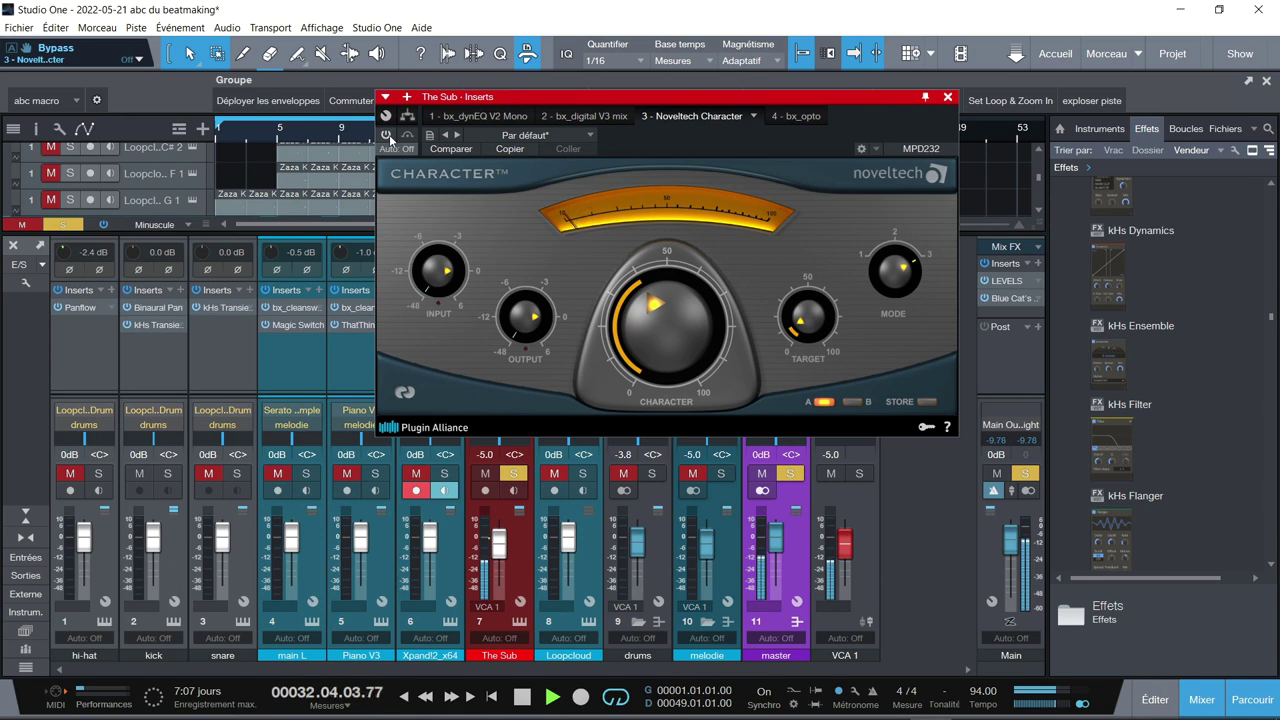
pyautogui.click(388, 136)
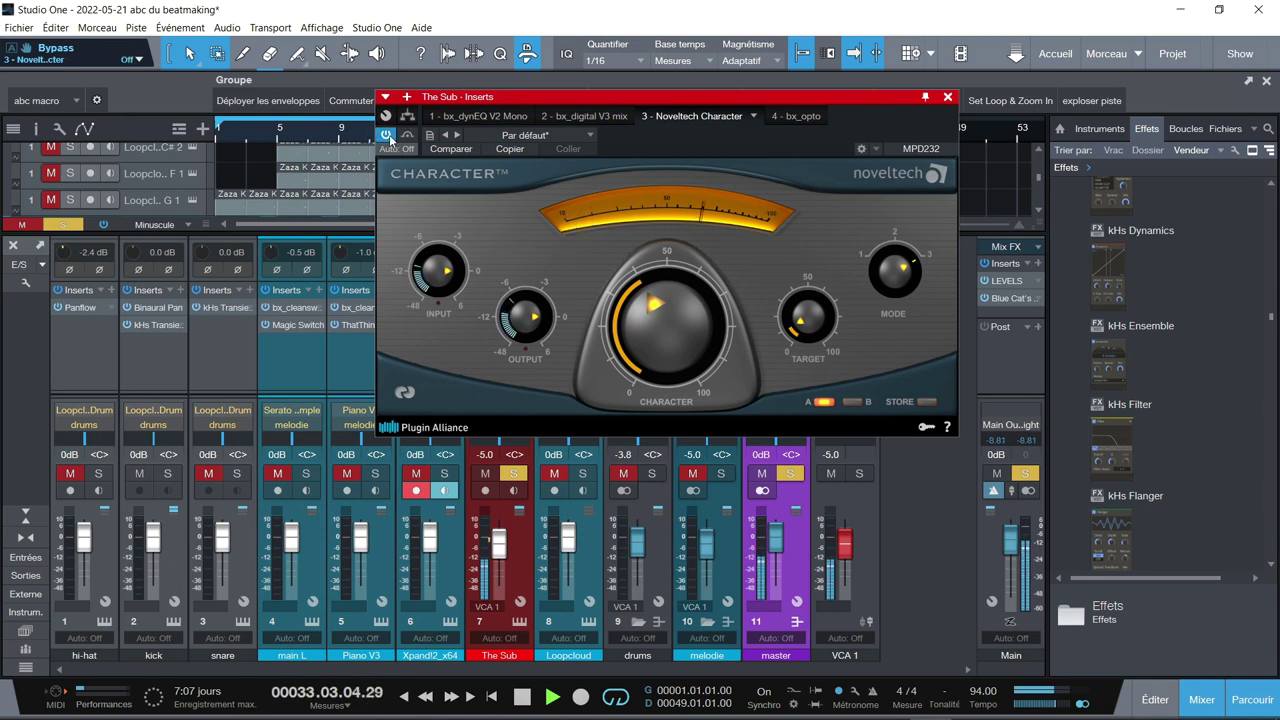
# Compare The Sub's sound with Noveltech Character bypassed, and view the settings of its bx_opto insert
pyautogui.click(388, 136)
pyautogui.click(388, 136)
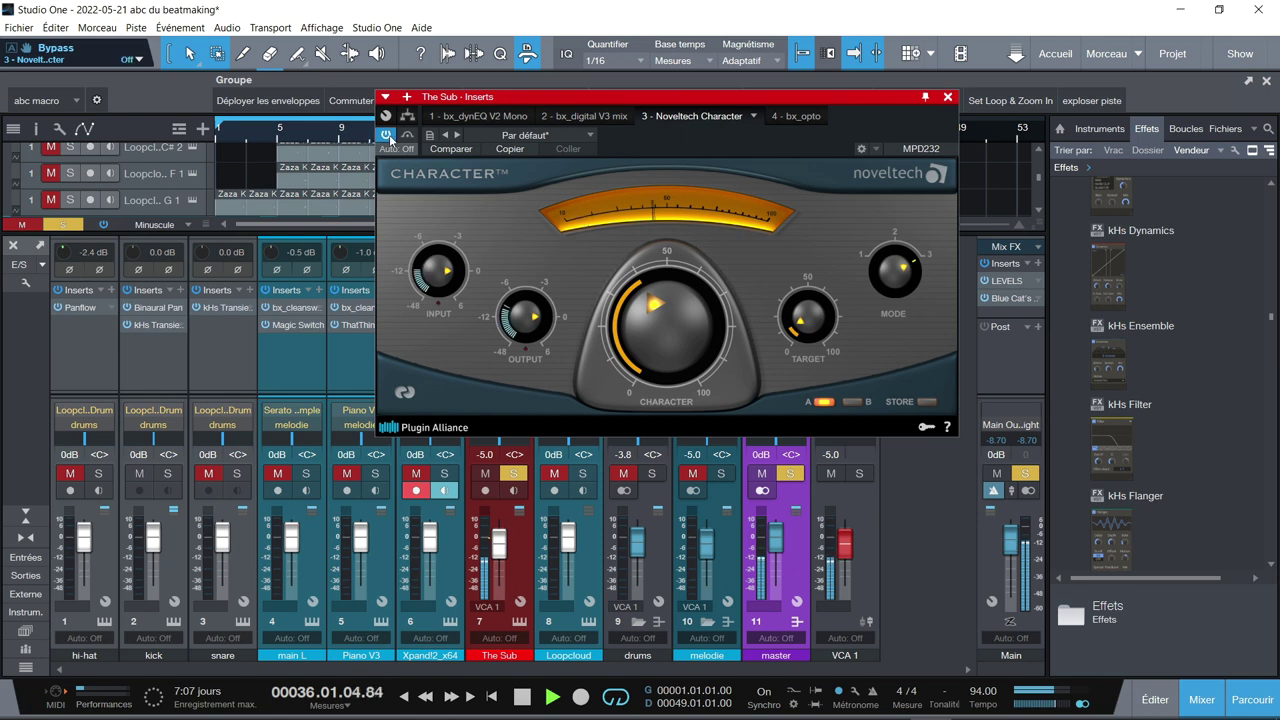
pyautogui.click(796, 117)
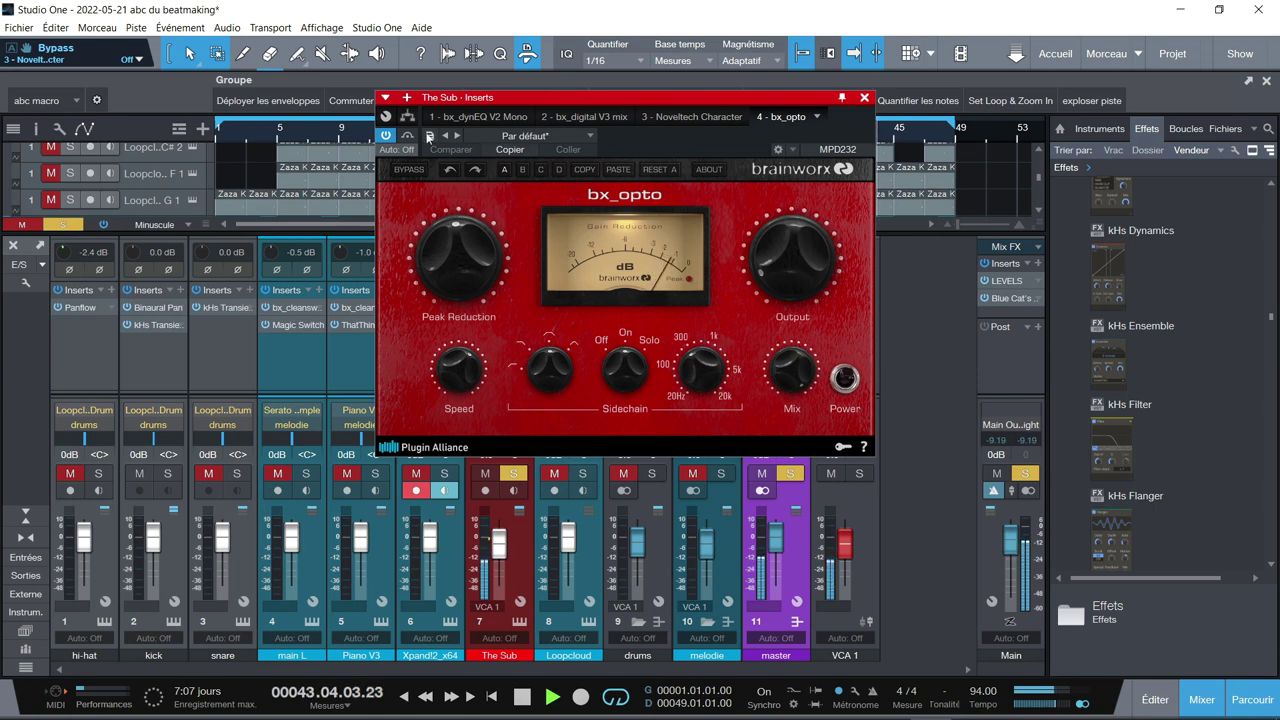
# Close The Sub's inserts window, unsolo the channel to hear the full mix, and stop playback
pyautogui.click(866, 97)
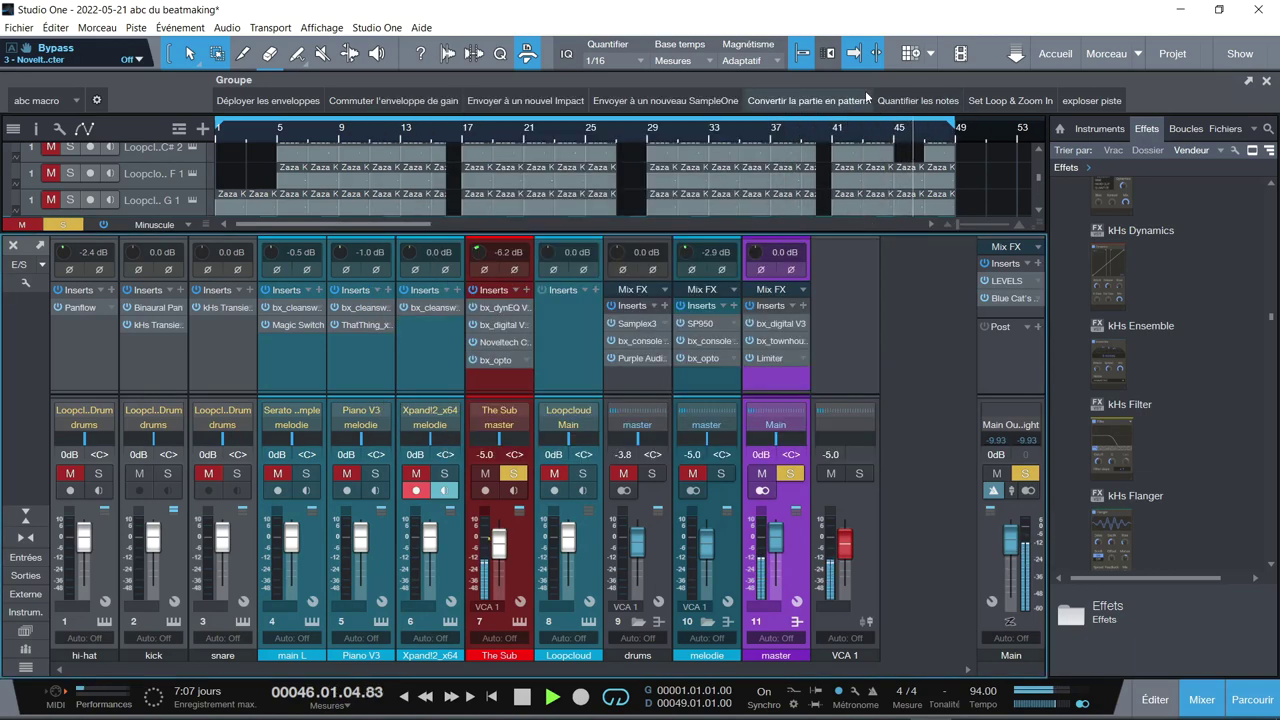
pyautogui.click(508, 476)
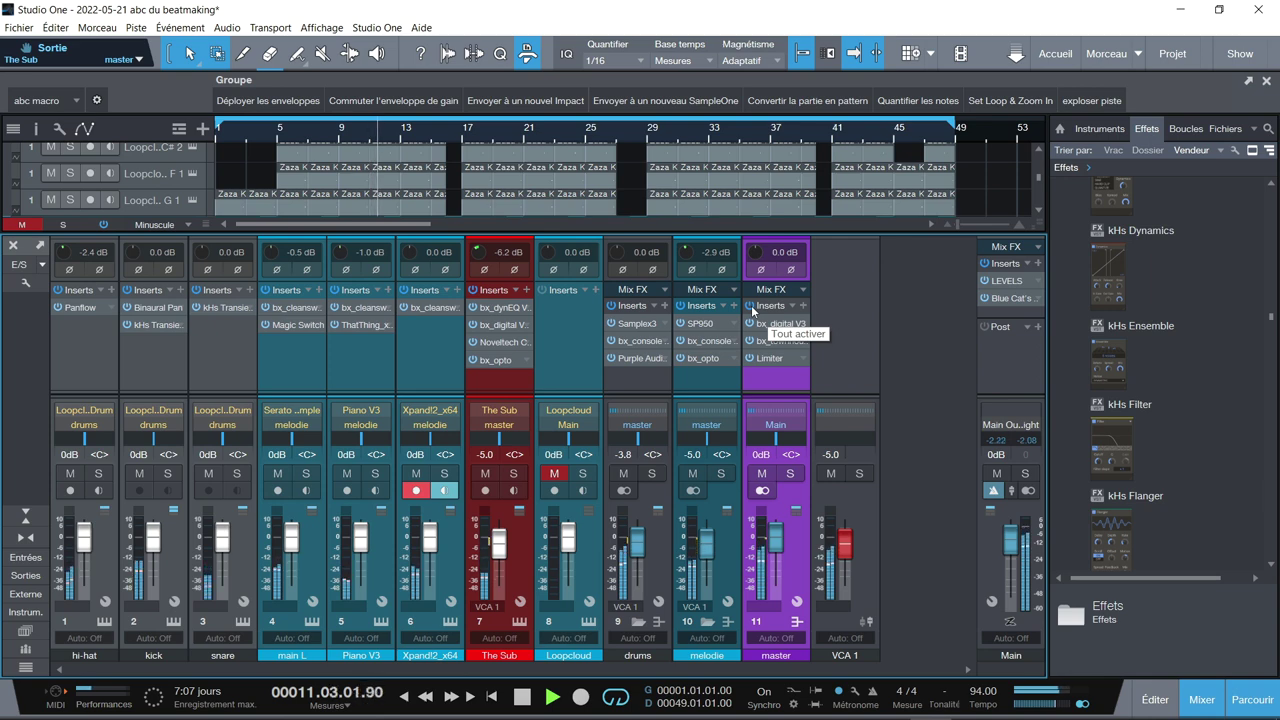
pyautogui.press('space')
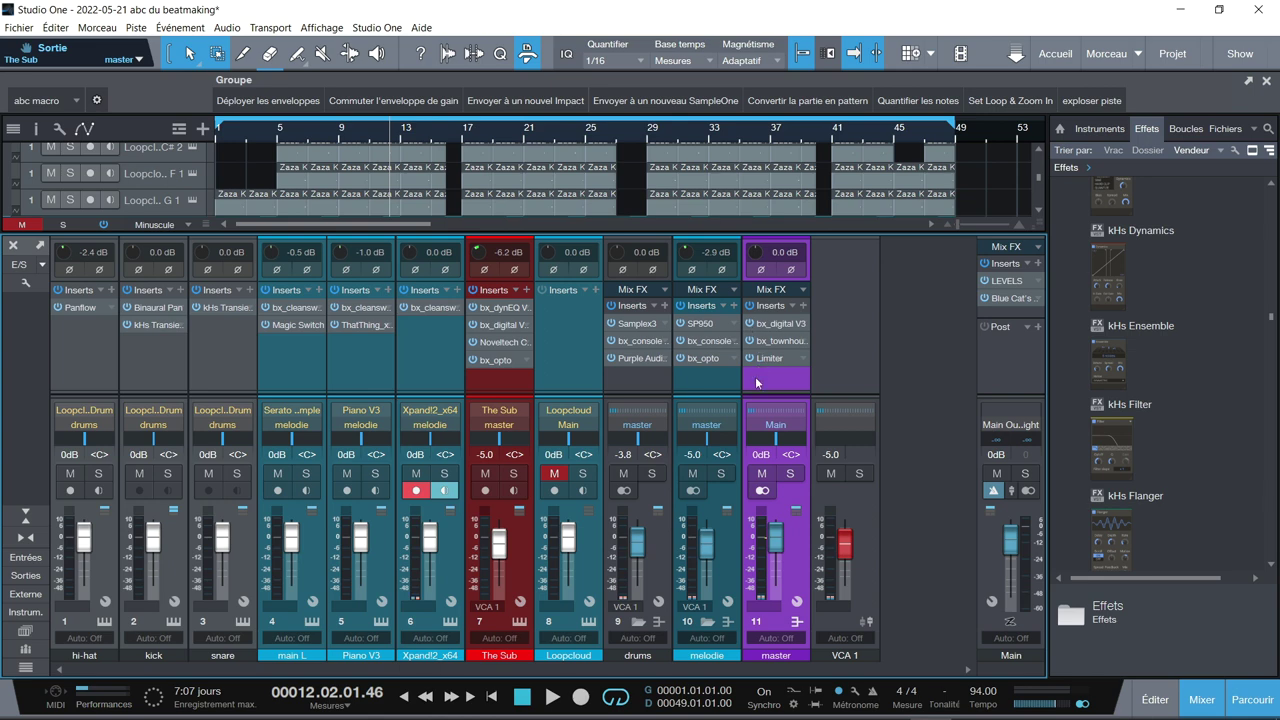
# Show the EQ curves of the master bus's bx_digital V3 insert and compare the playing mix with the EQ bypassed
pyautogui.click(760, 325)
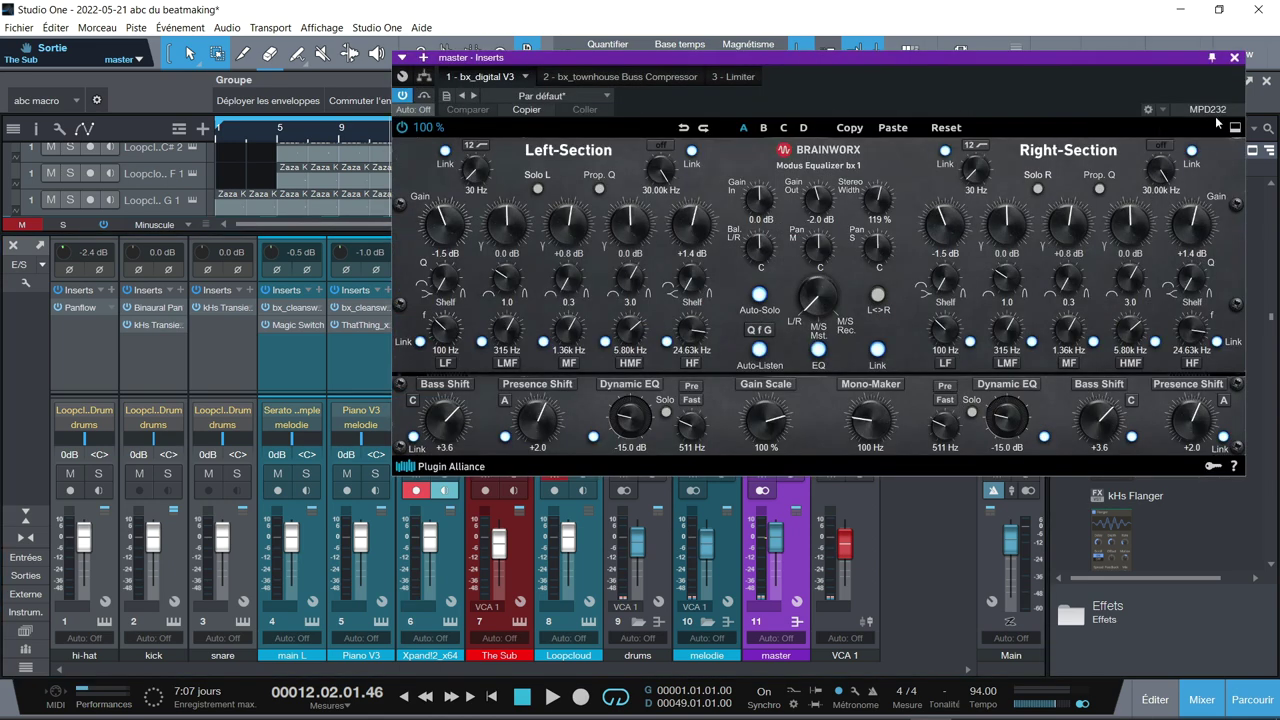
pyautogui.click(1236, 131)
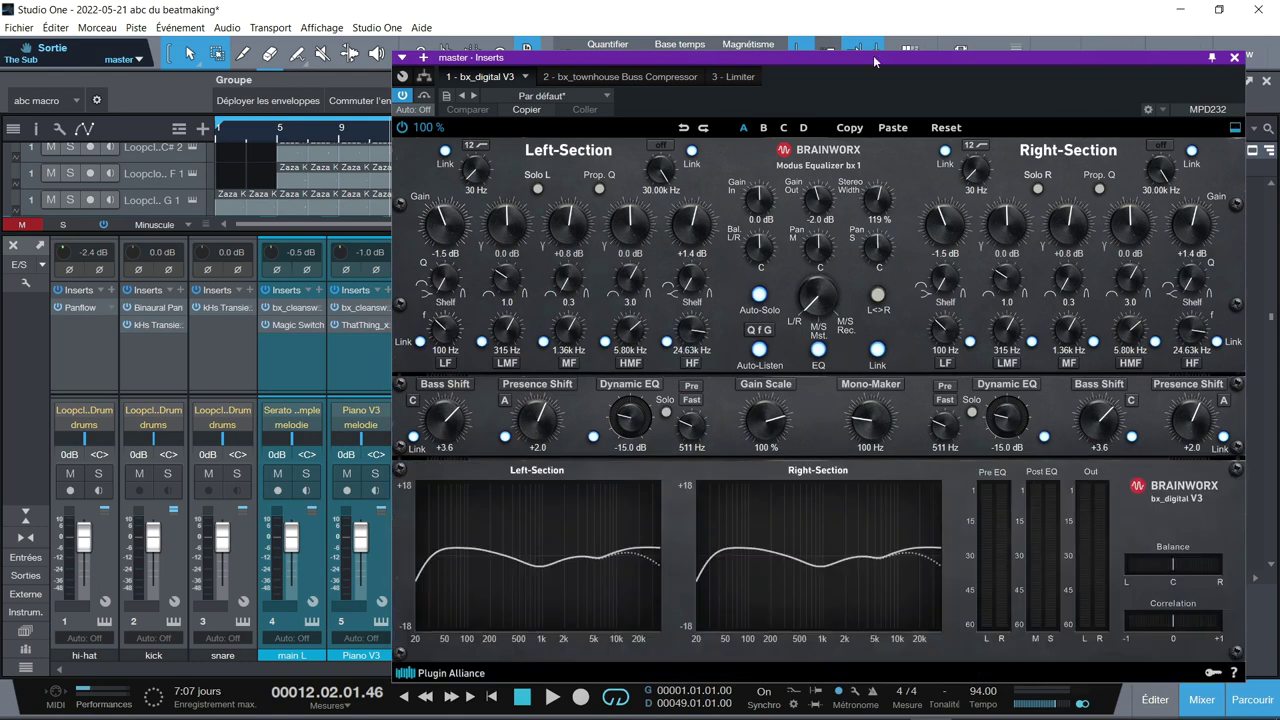
pyautogui.moveTo(873, 55); pyautogui.dragTo(789, 9)
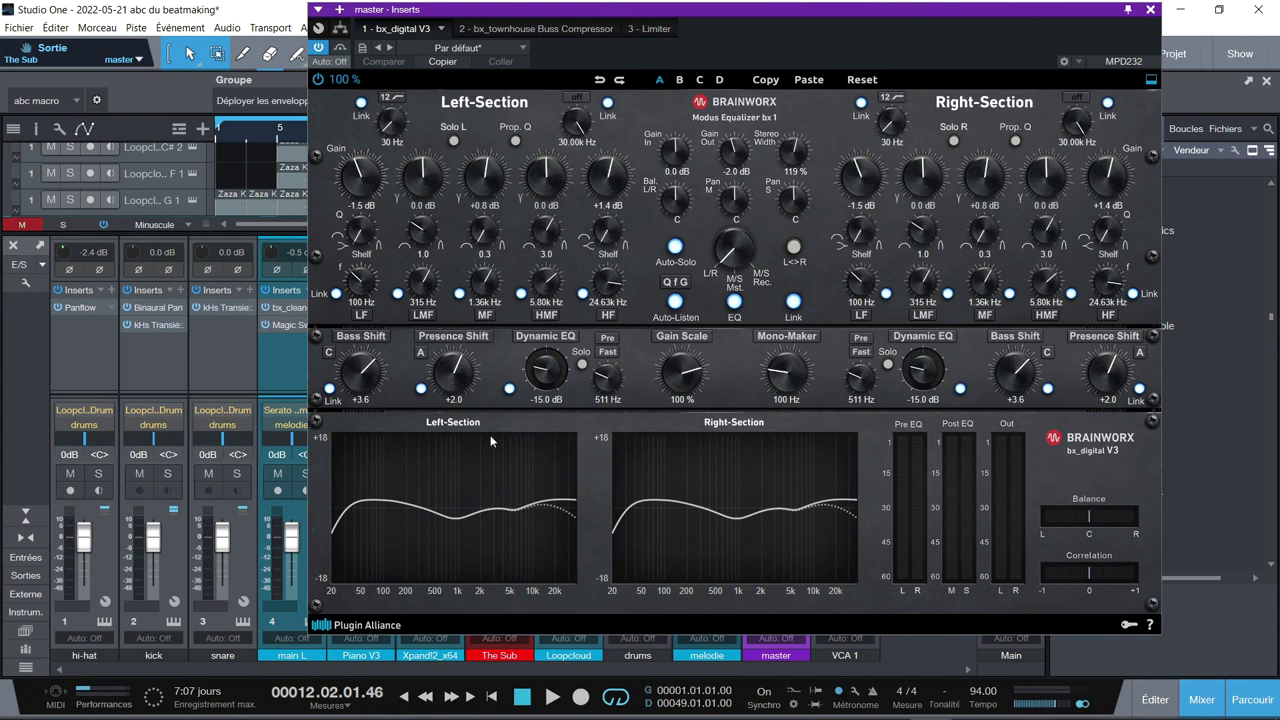
pyautogui.press('space')
pyautogui.click(317, 79)
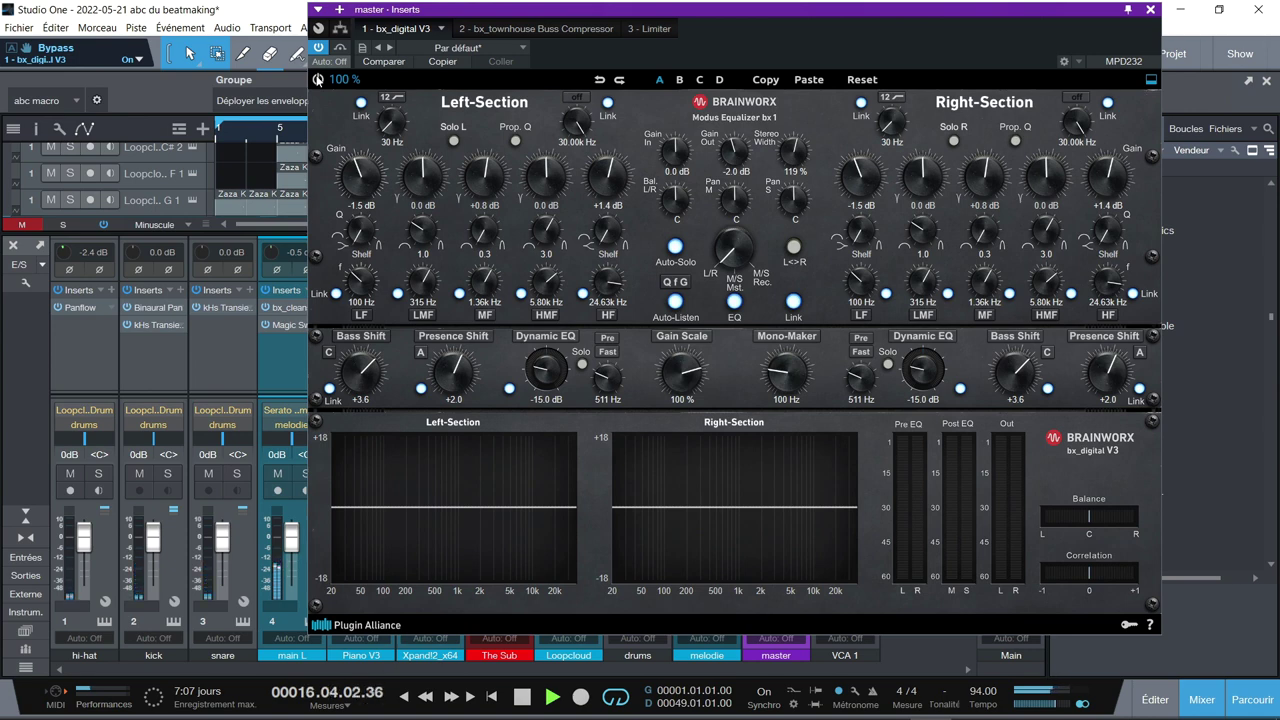
pyautogui.click(318, 80)
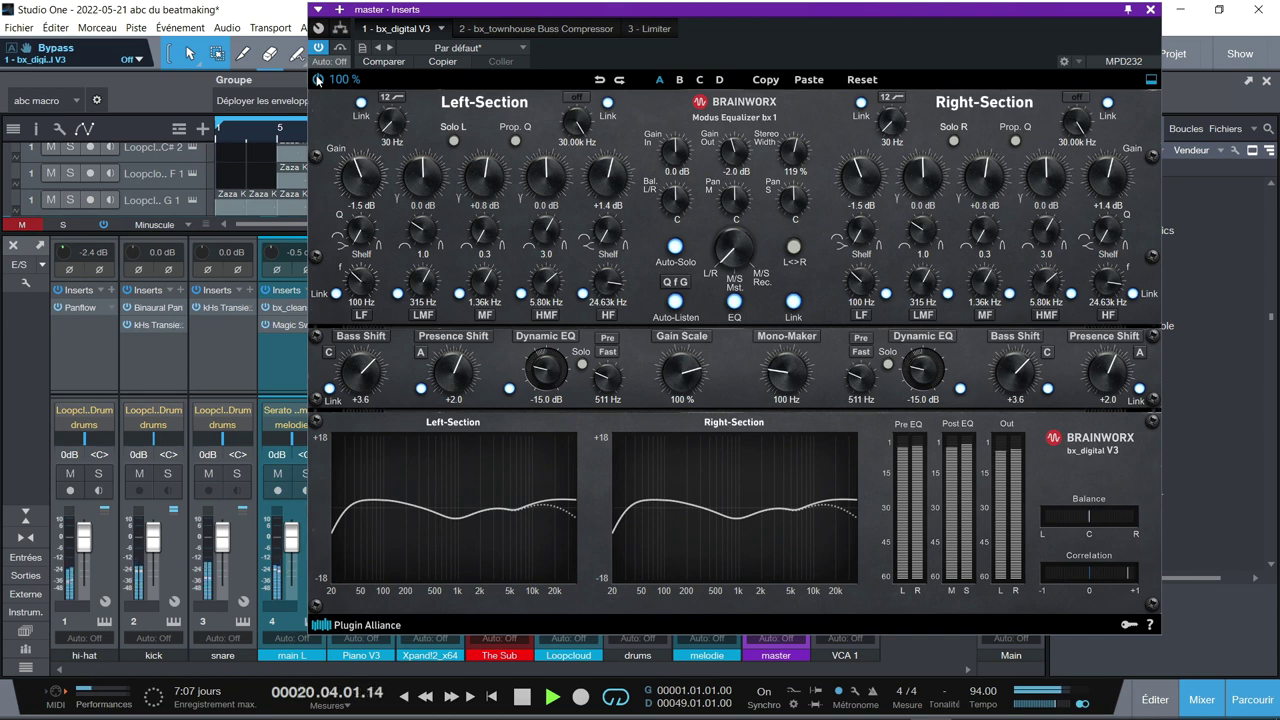
# Review the master bus's bx_townhouse Buss Compressor and Limiter inserts during playback, and close the inserts window
pyautogui.click(485, 30)
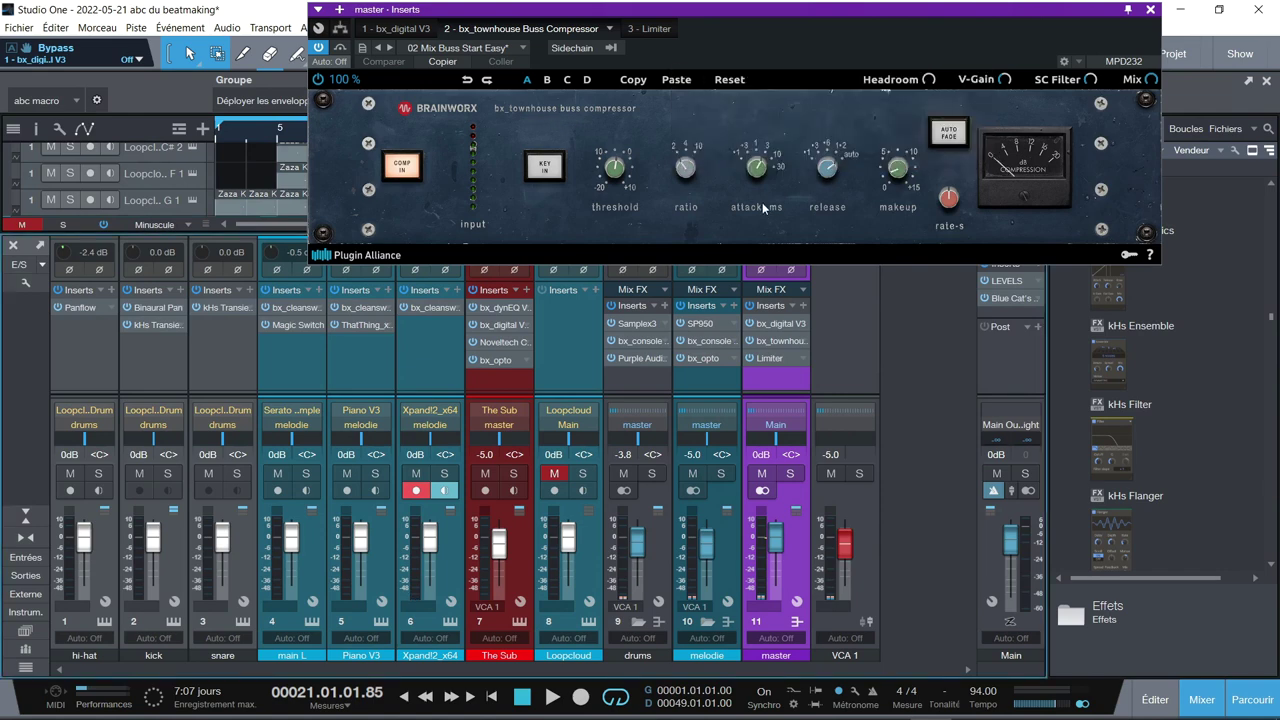
pyautogui.press('space')
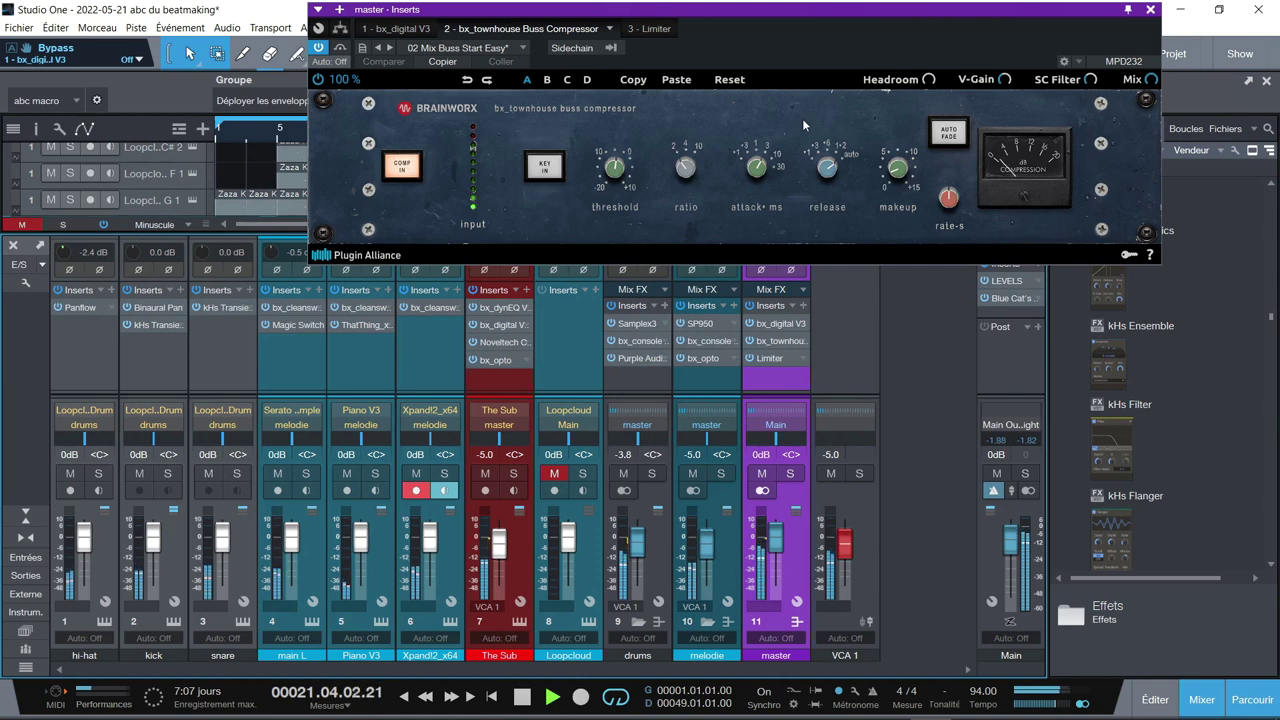
pyautogui.press('space')
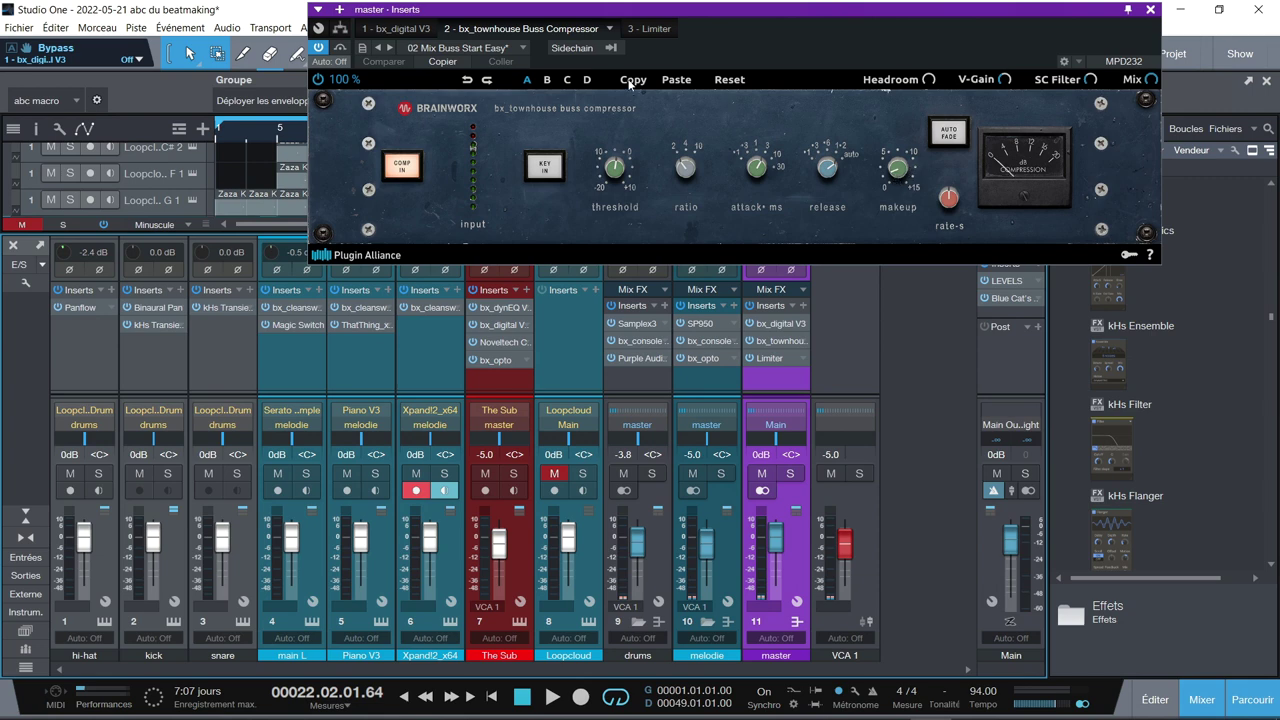
pyautogui.press('space')
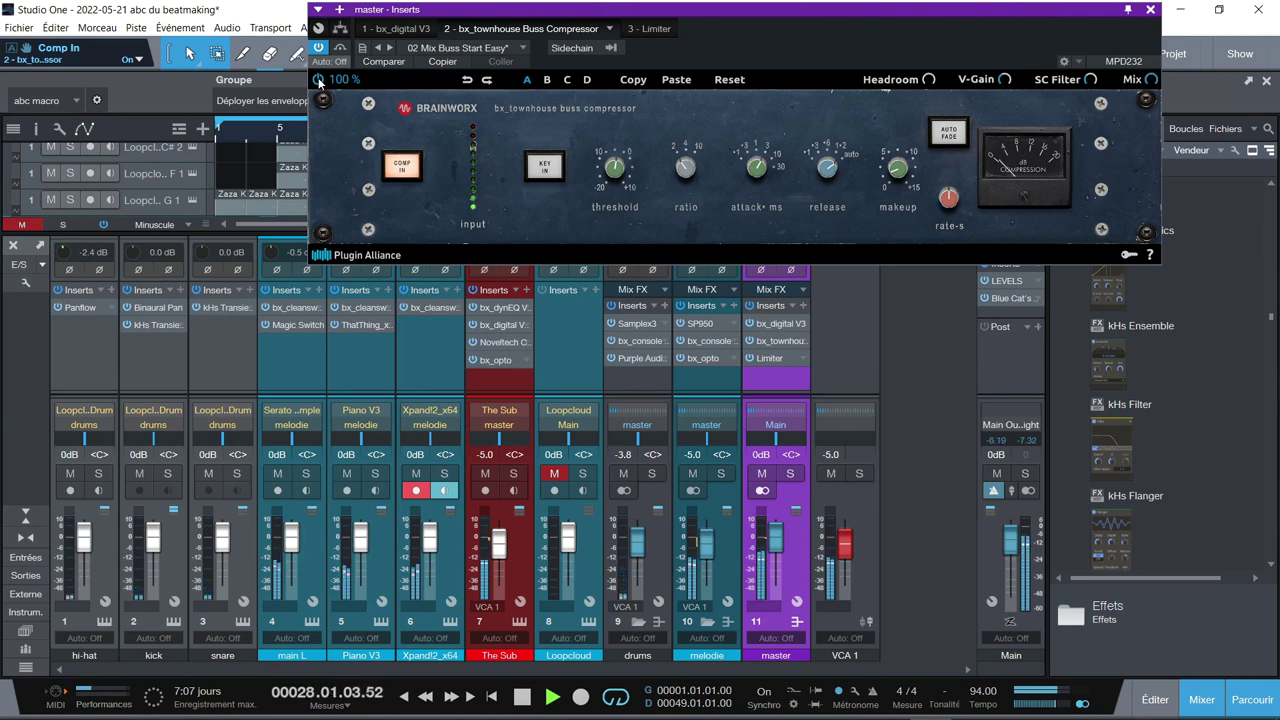
pyautogui.press('space')
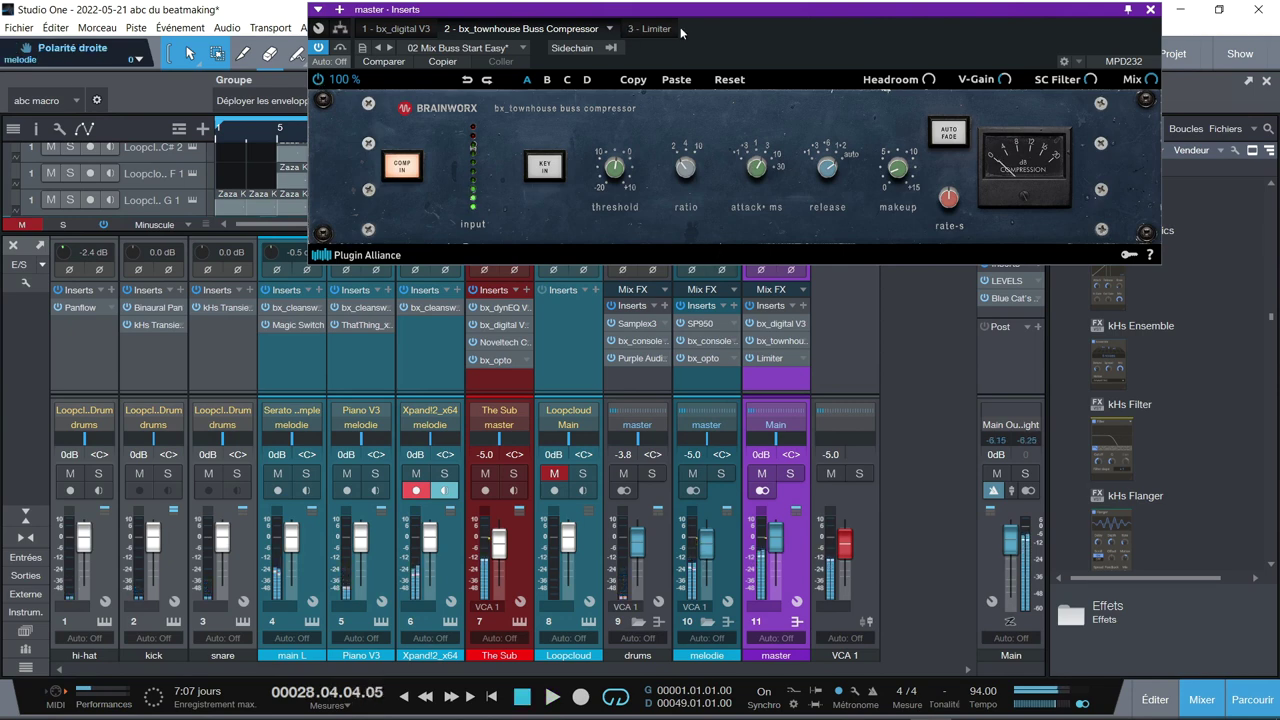
pyautogui.click(647, 30)
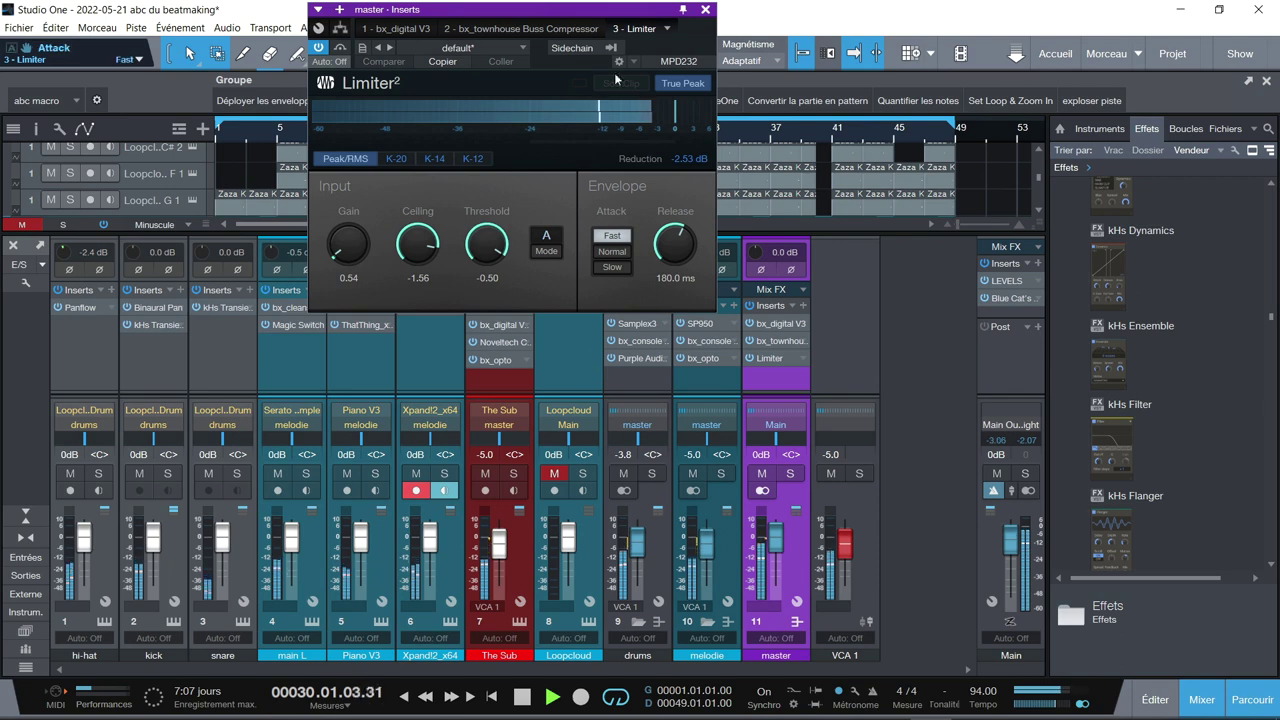
pyautogui.click(705, 10)
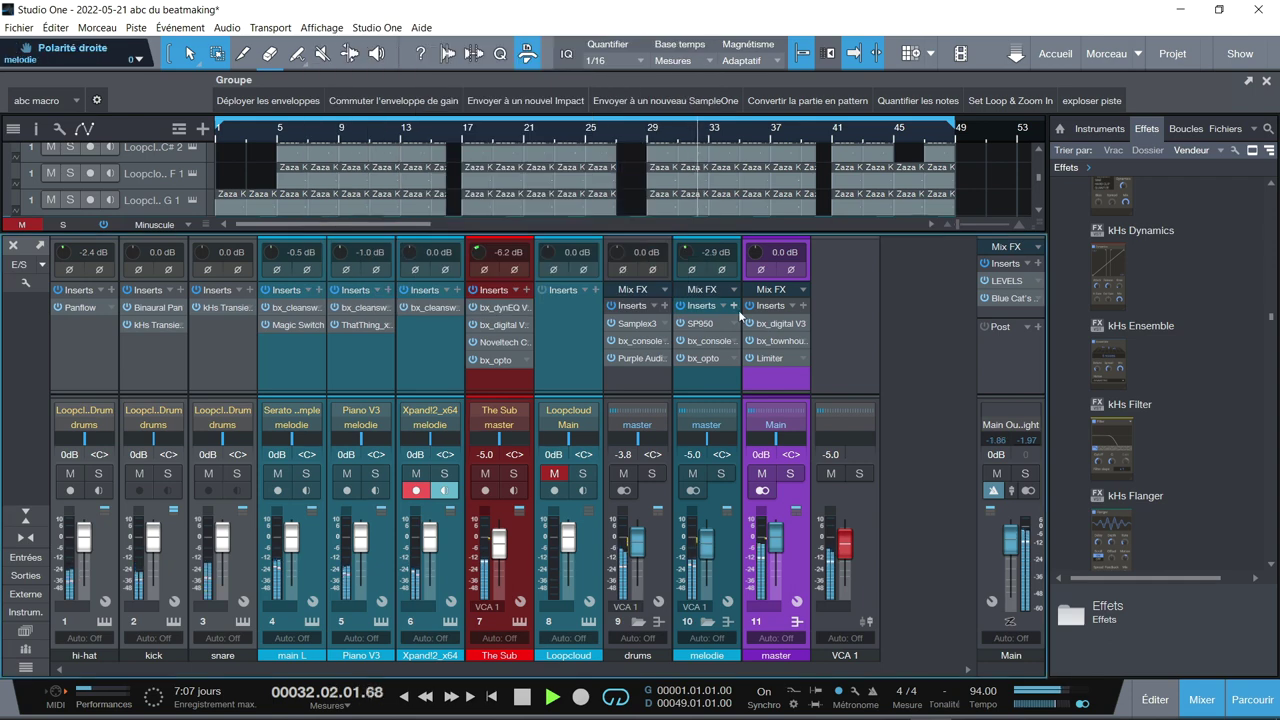
# Listen to the soloed melodie bus with its bx_opto insert open, and browse the plug-in's presets without loading one
pyautogui.click(720, 359)
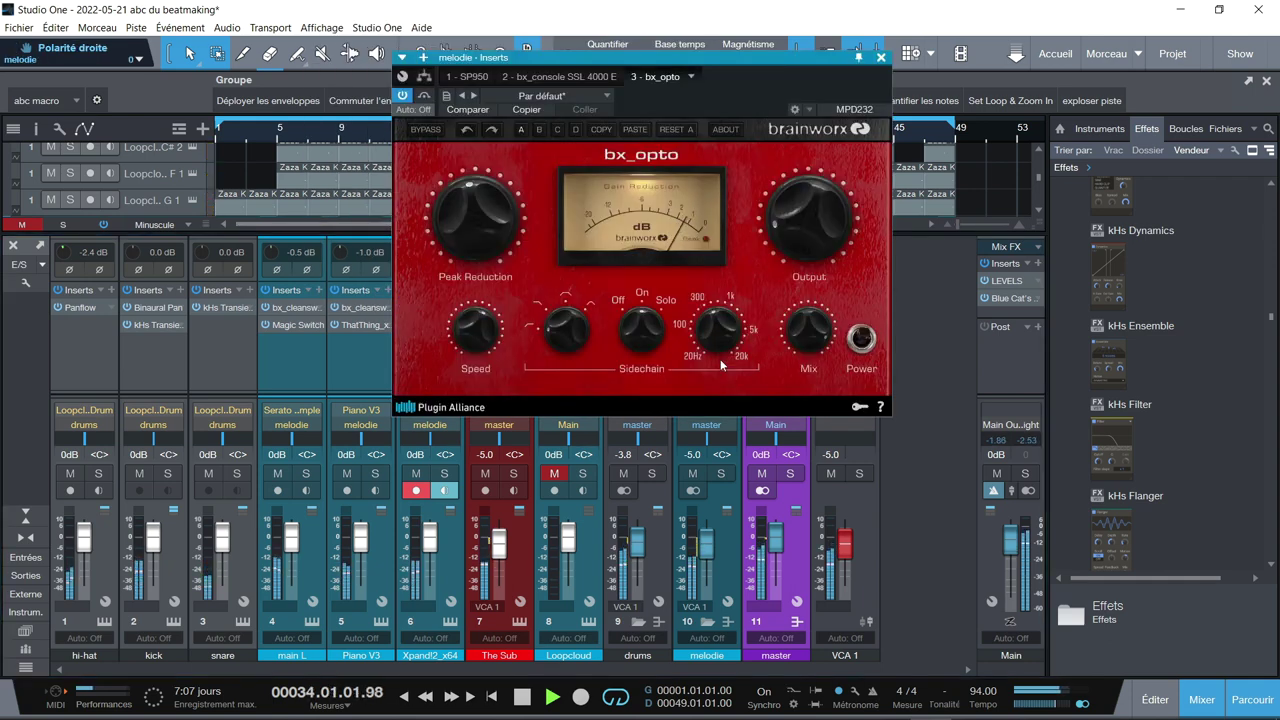
pyautogui.click(720, 473)
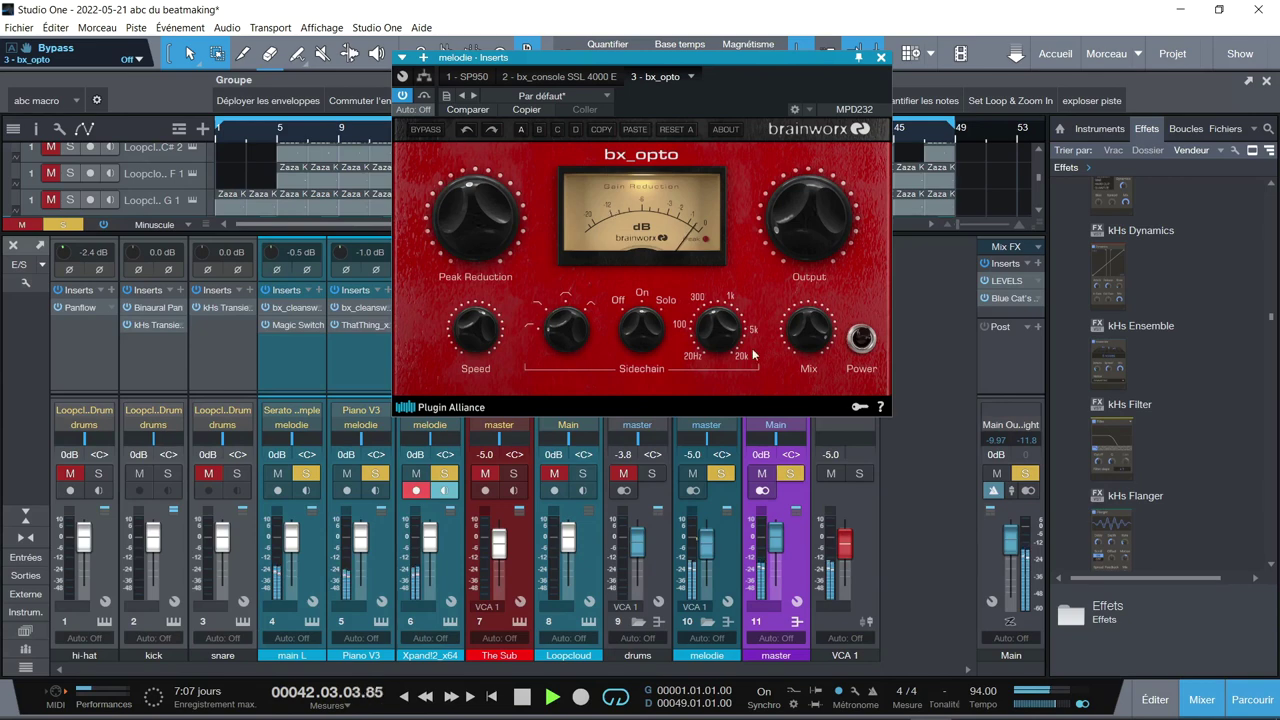
pyautogui.press('space')
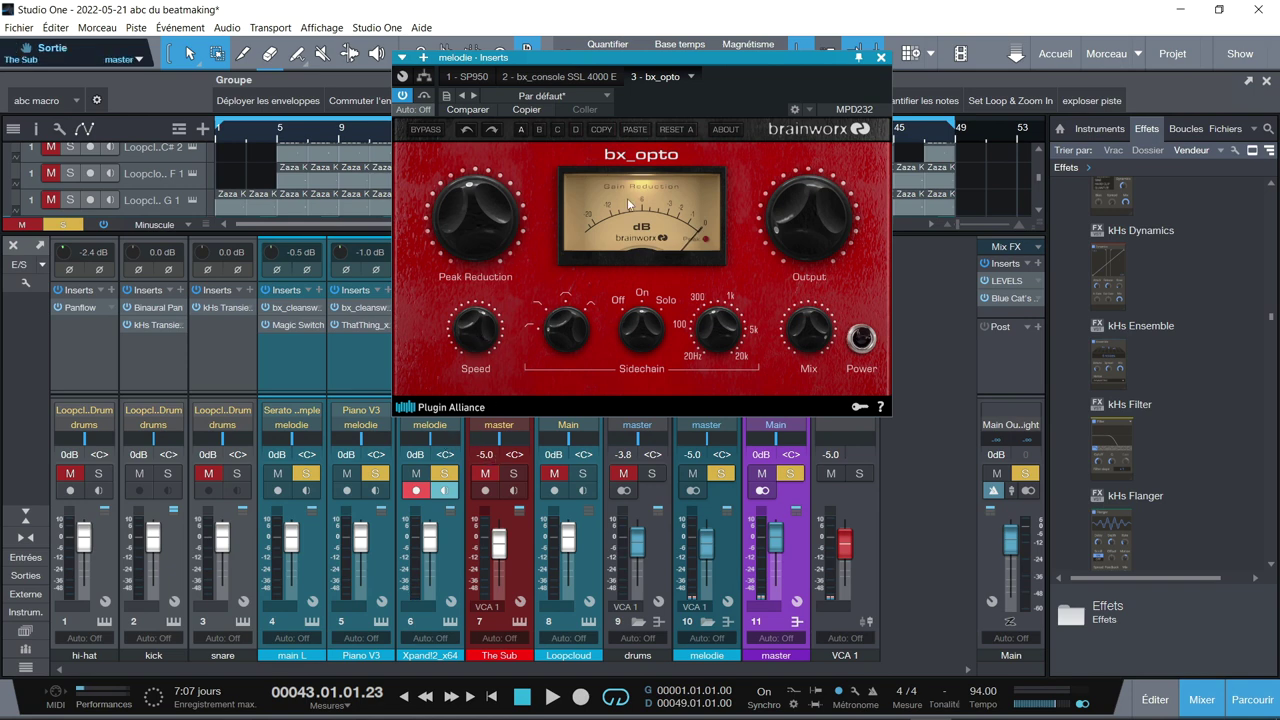
pyautogui.click(564, 97)
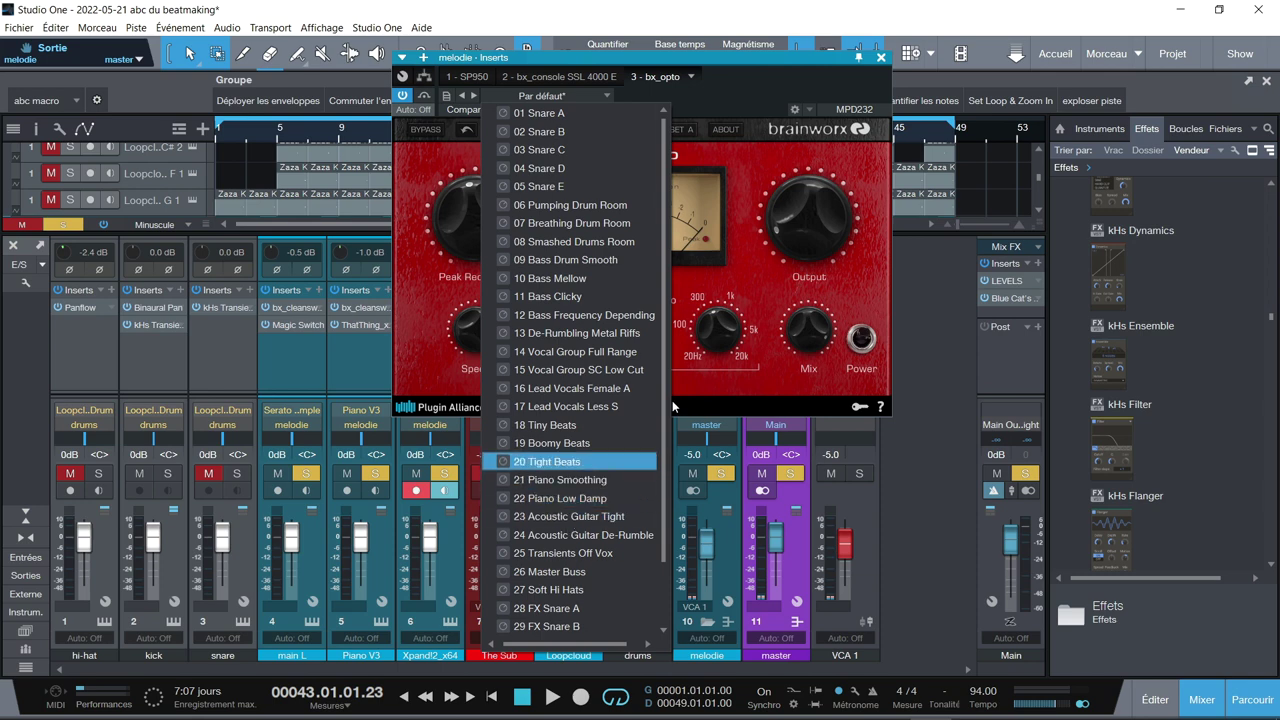
pyautogui.click(618, 344)
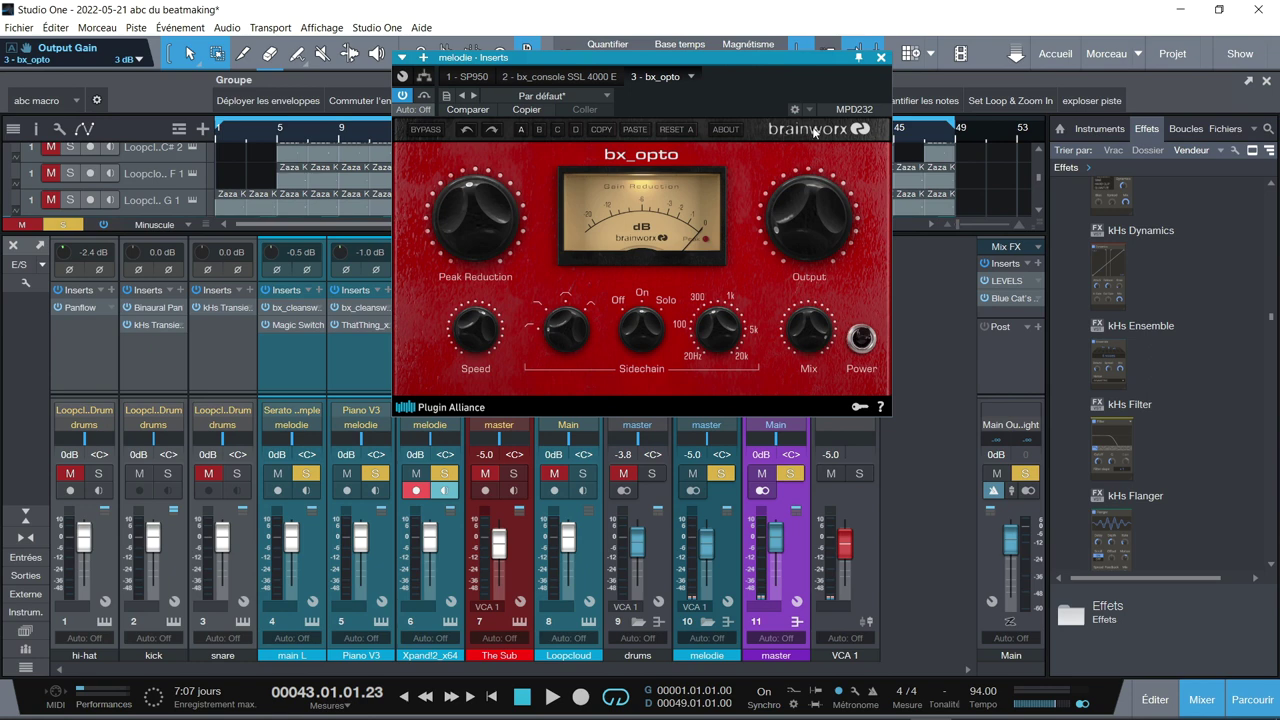
# Clear the solos on the melodie and master buses and their related channels, and mute the Loopcloud channel
pyautogui.click(790, 473)
pyautogui.click(720, 473)
pyautogui.keyDown('alt'); pyautogui.click(720, 476); pyautogui.keyUp('alt')
pyautogui.click(554, 473)
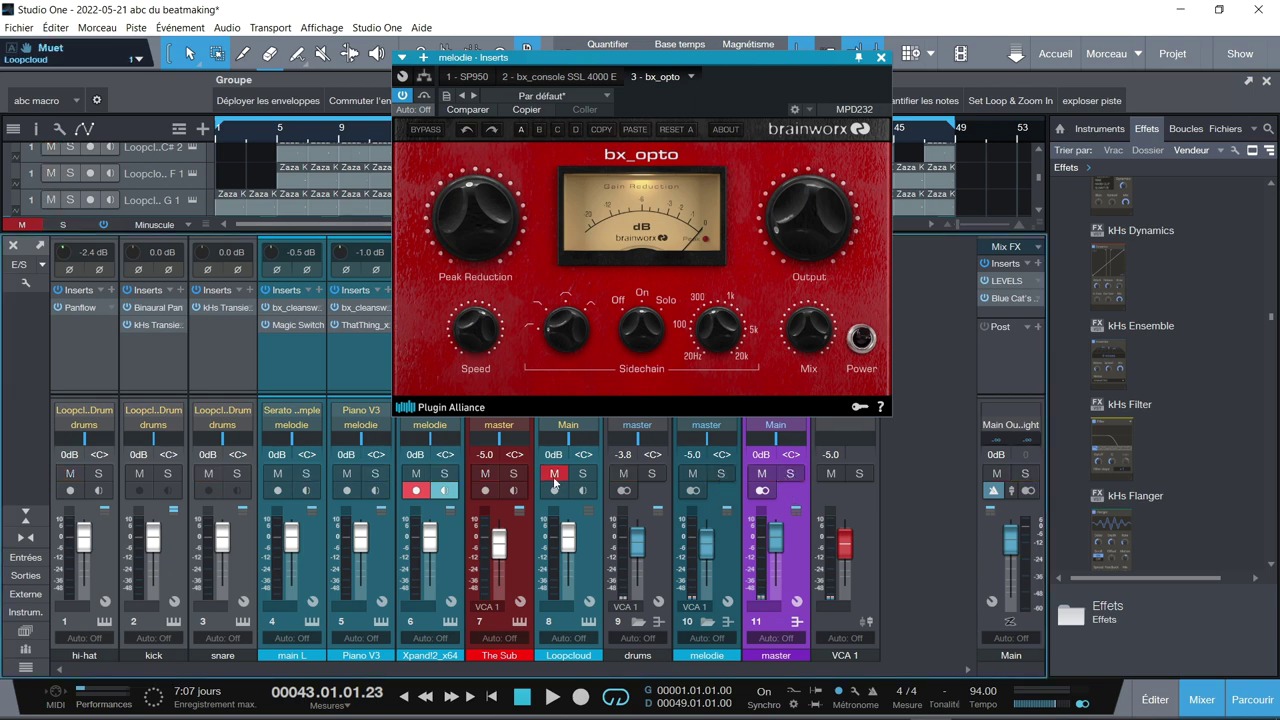
# Review The Sub's bx_dynEQ V2 Mono, bx_digital V3 mix, Noveltech Character and bx_opto inserts in the playing mix, comparing bx_opto bypassed
pyautogui.press('space')
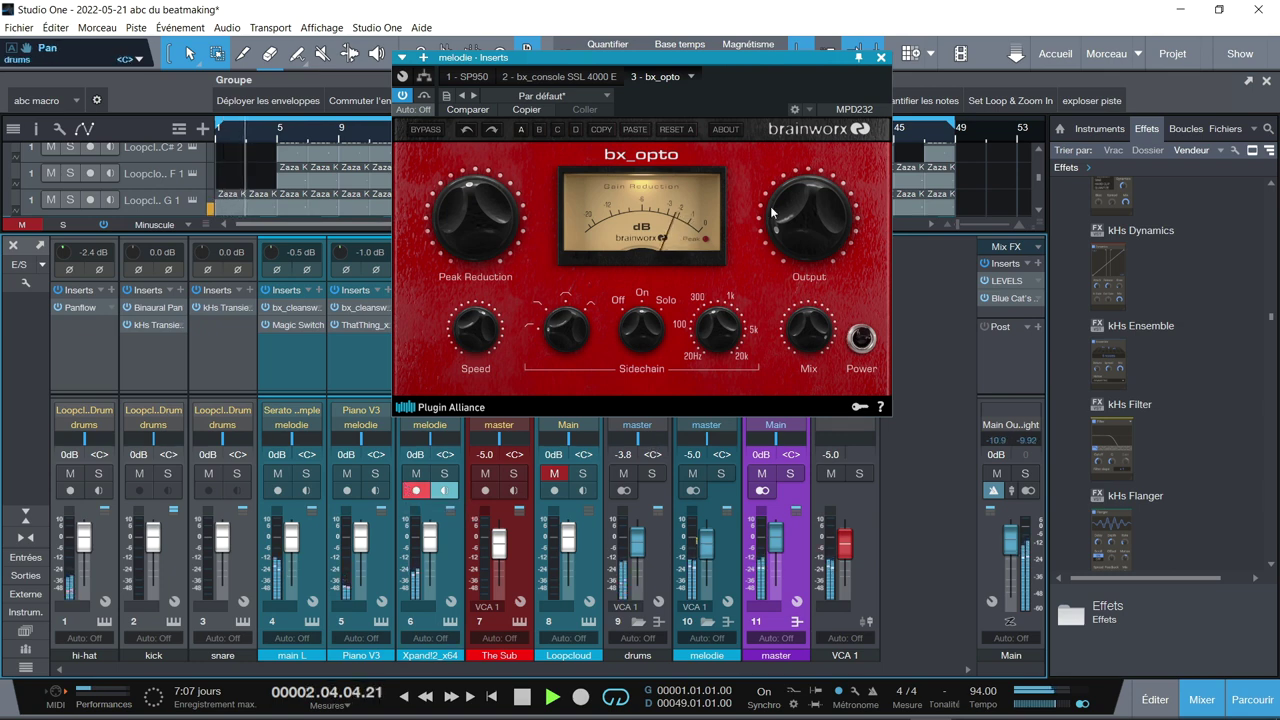
pyautogui.moveTo(746, 59); pyautogui.dragTo(1024, 40)
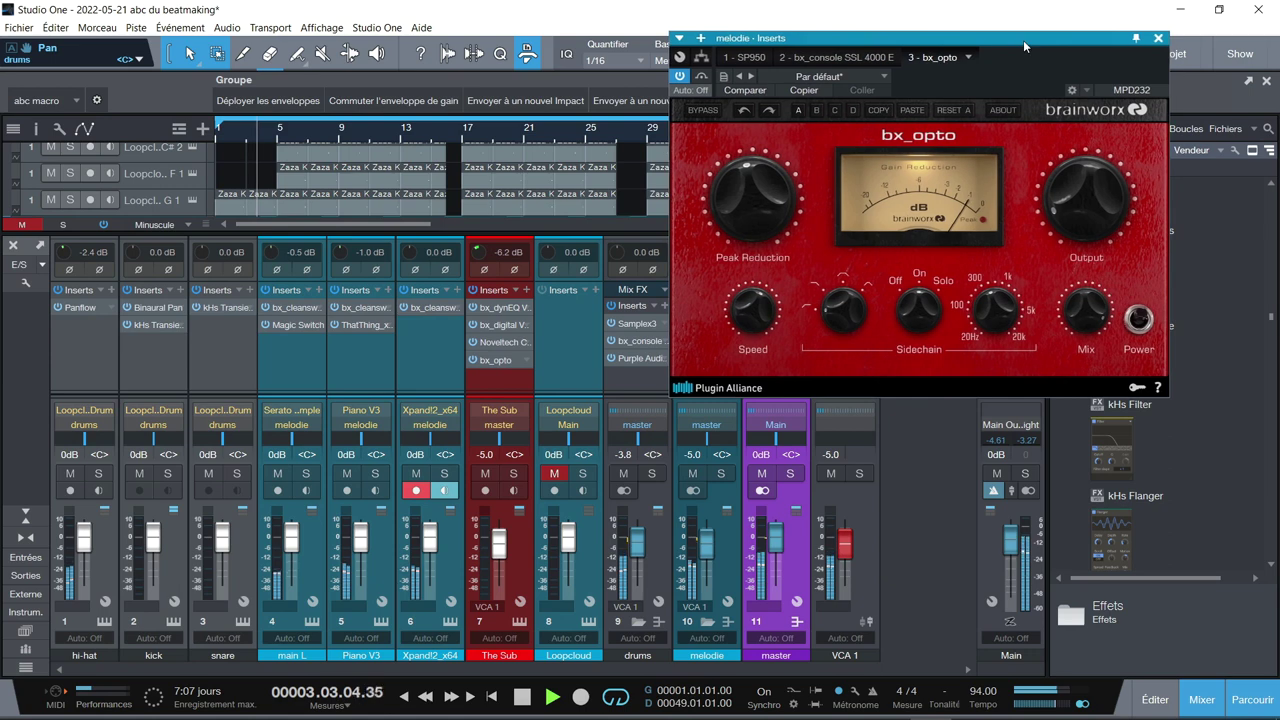
pyautogui.click(488, 308)
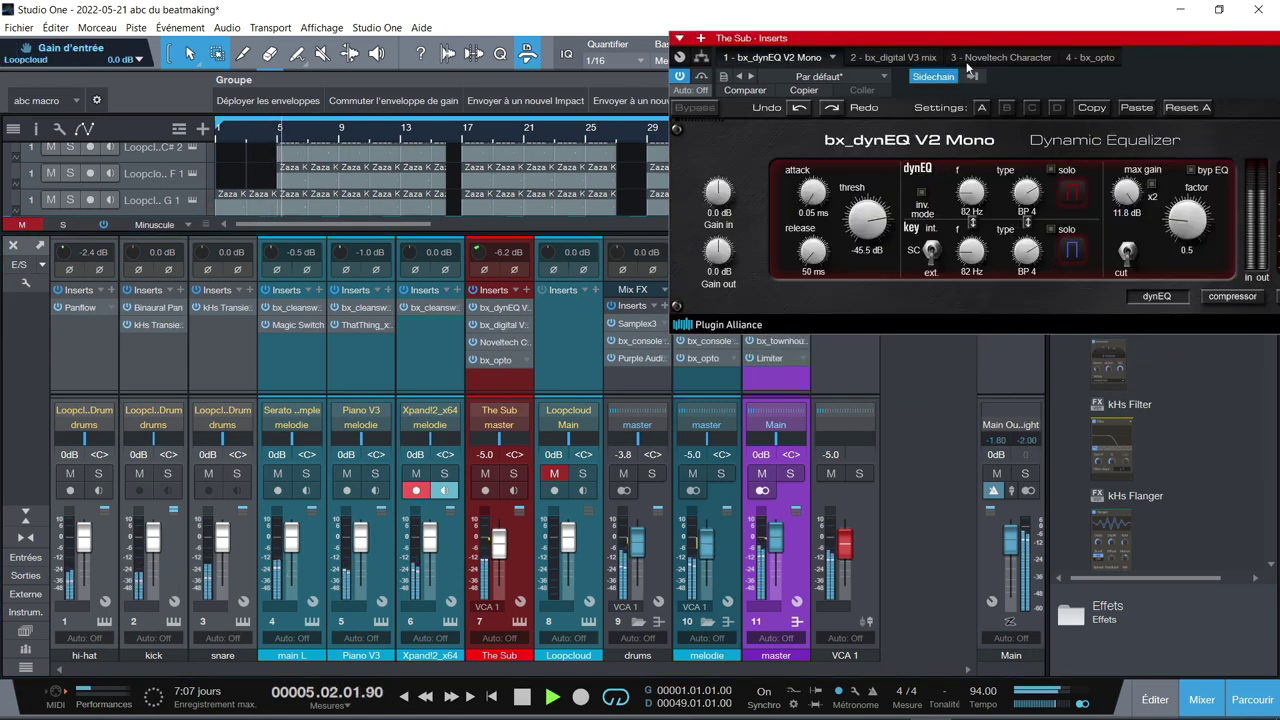
pyautogui.moveTo(988, 46); pyautogui.dragTo(784, 39)
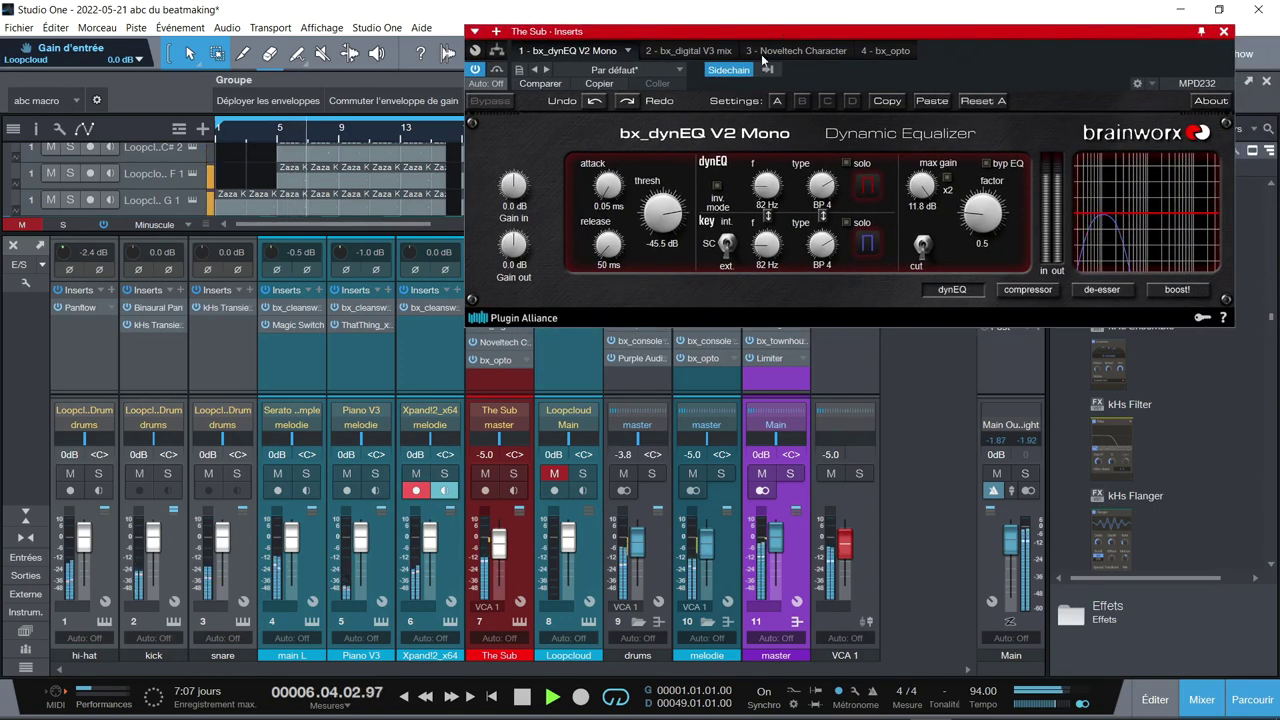
pyautogui.click(722, 51)
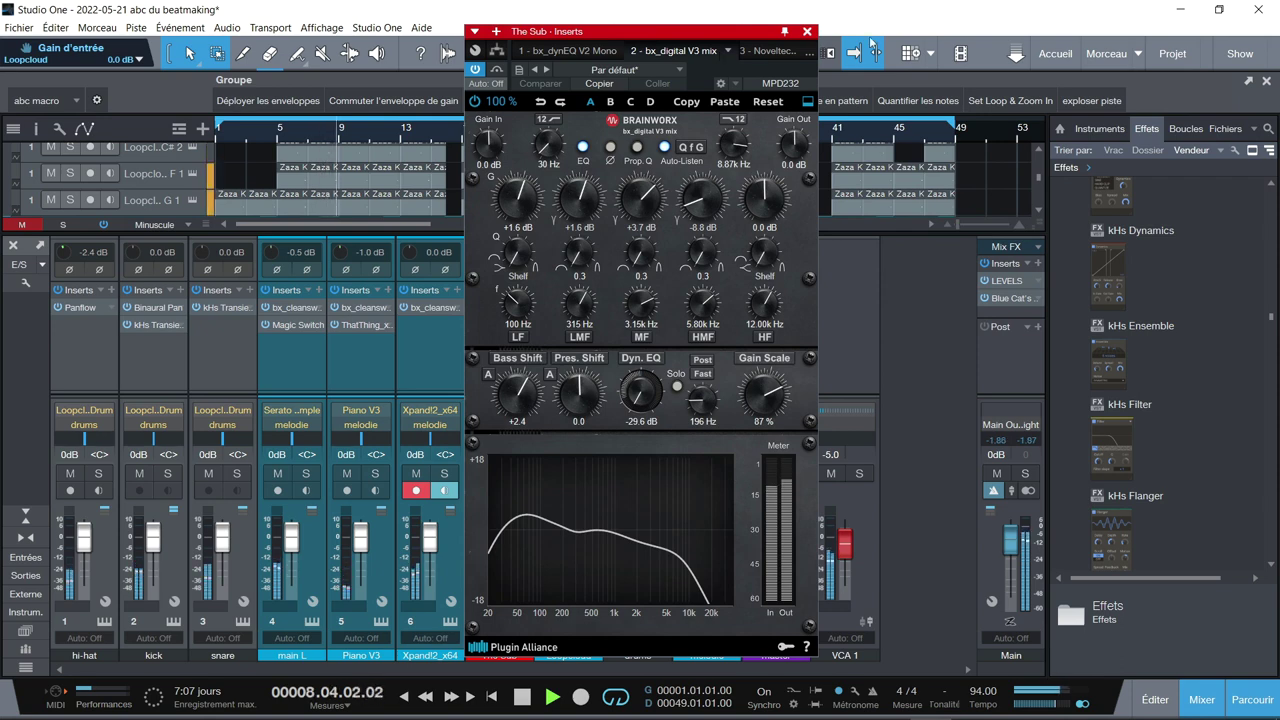
pyautogui.click(762, 51)
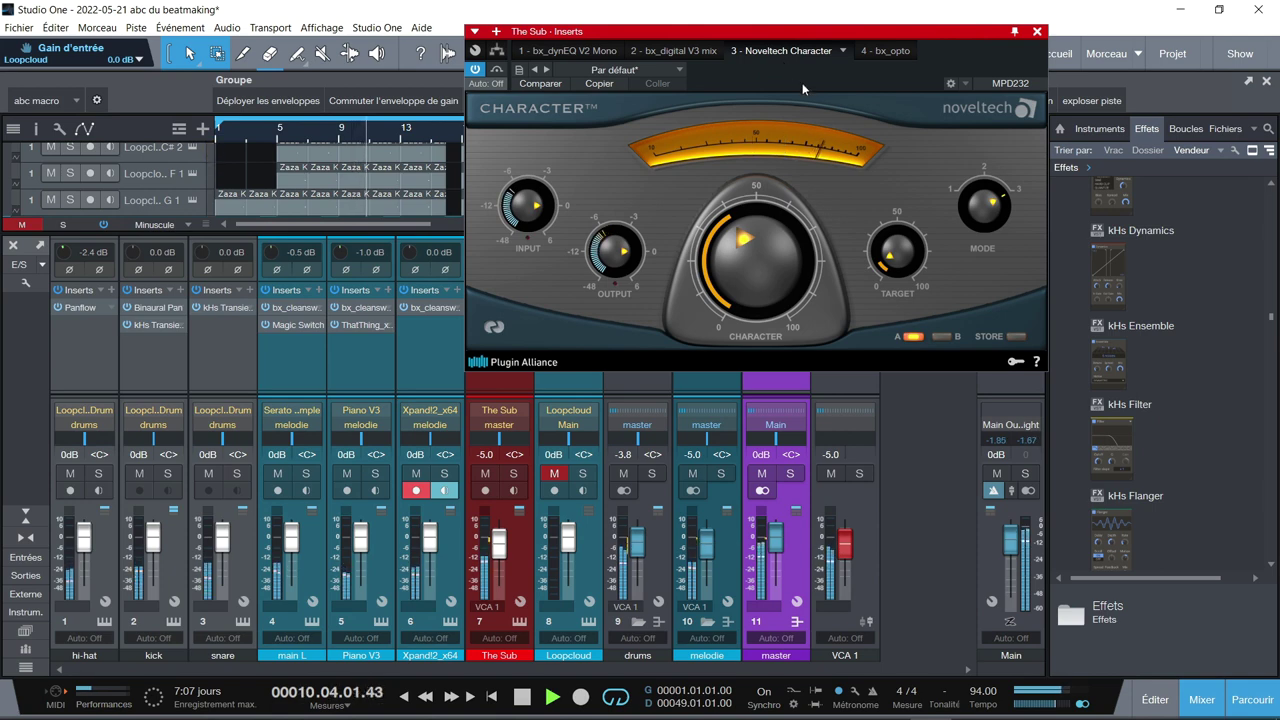
pyautogui.click(879, 51)
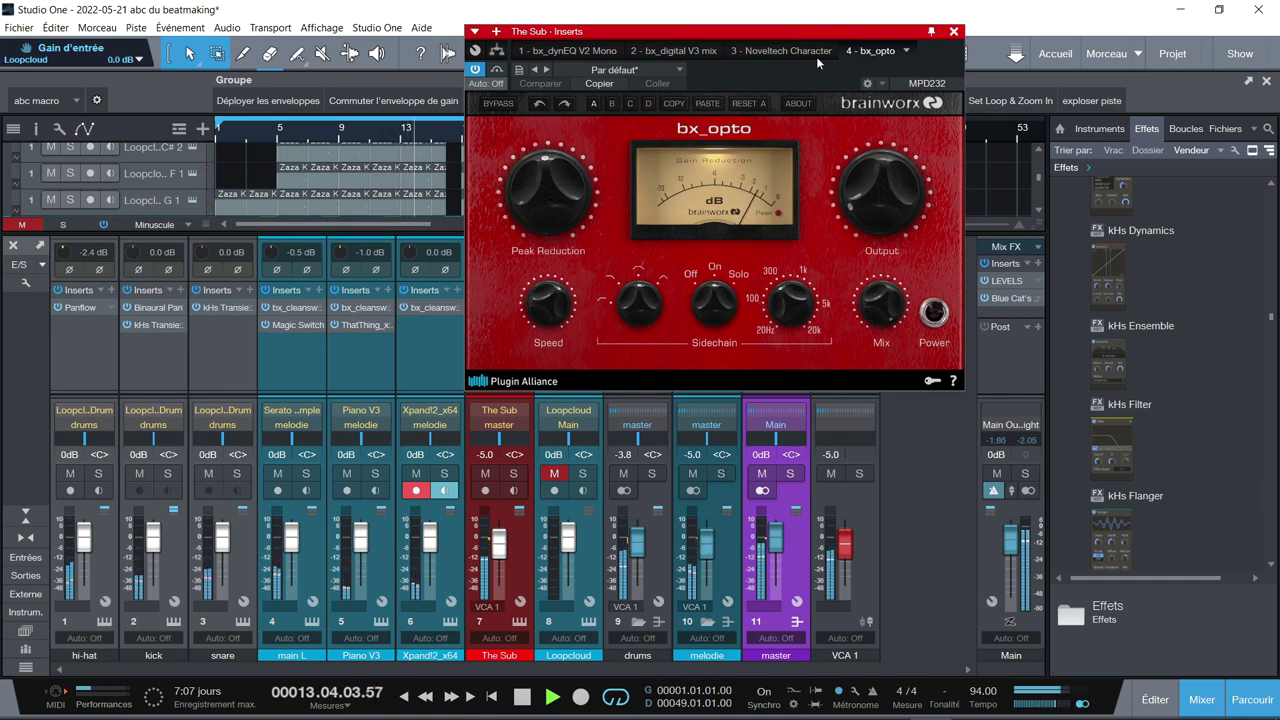
pyautogui.click(475, 69)
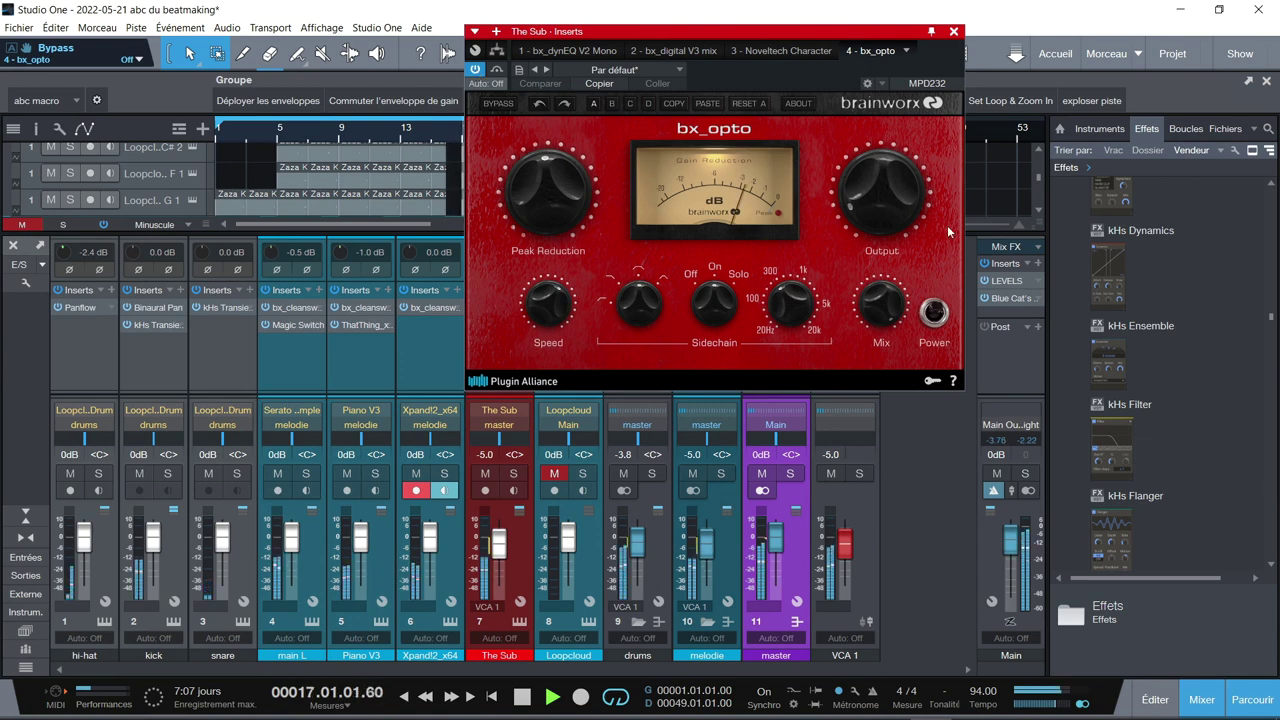
# Check the main output's LUFS, stereo field and loudness range in the LEVELS insert during playback
pyautogui.click(1008, 283)
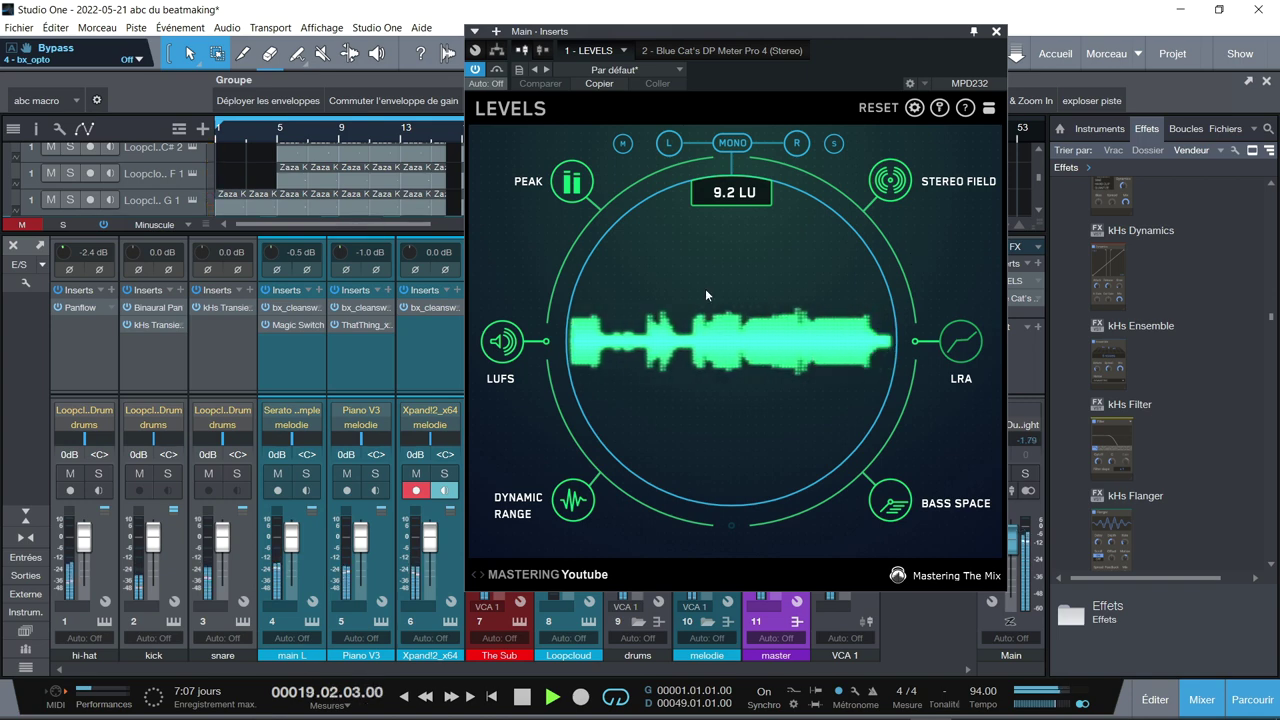
pyautogui.click(497, 343)
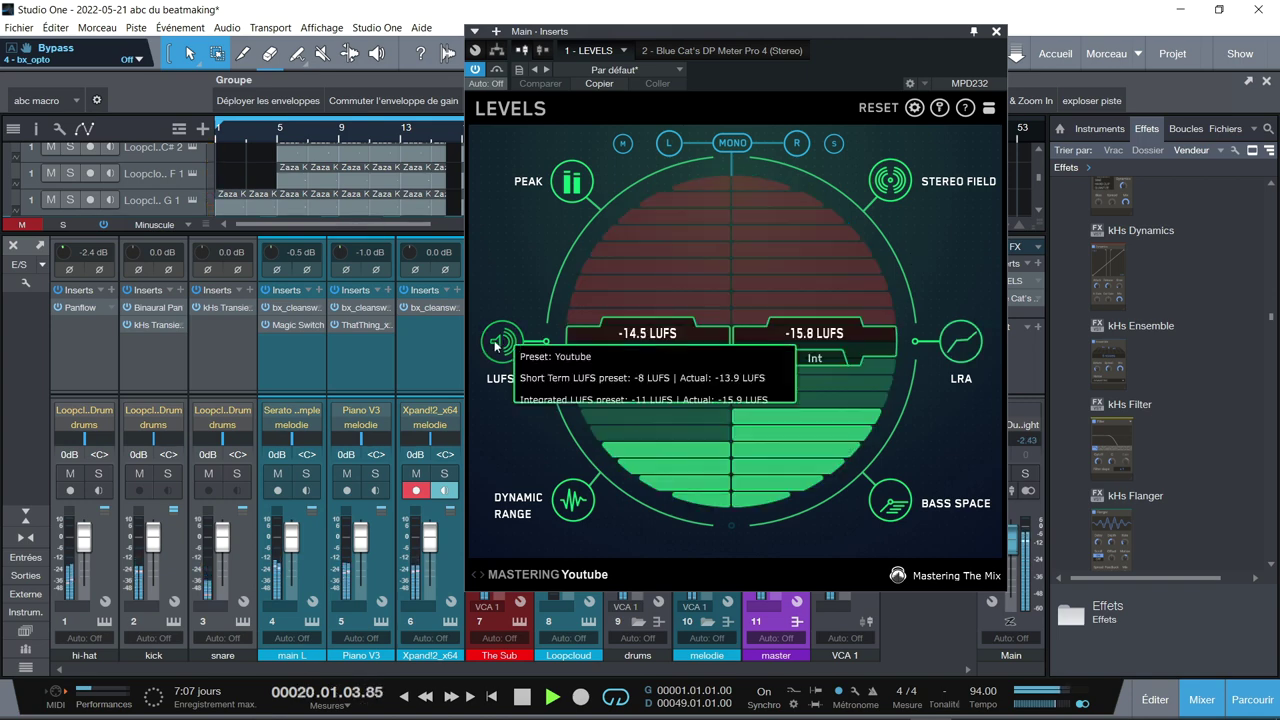
pyautogui.click(893, 183)
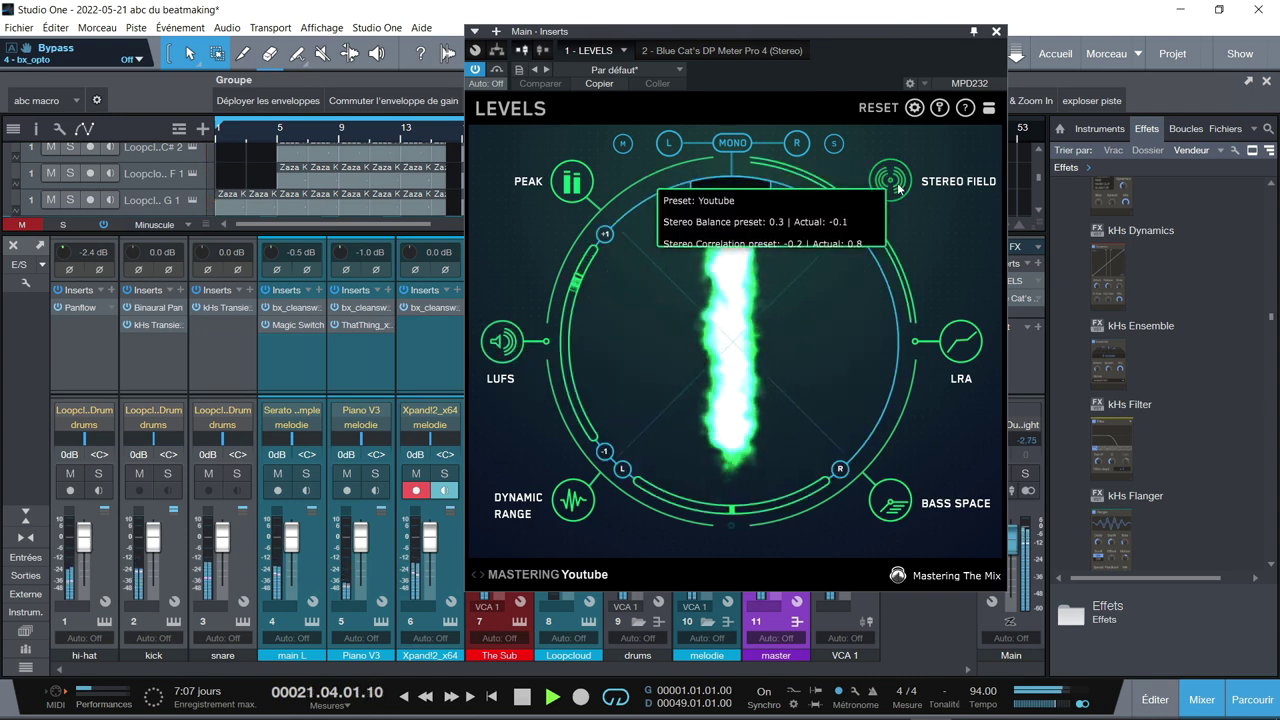
pyautogui.click(960, 345)
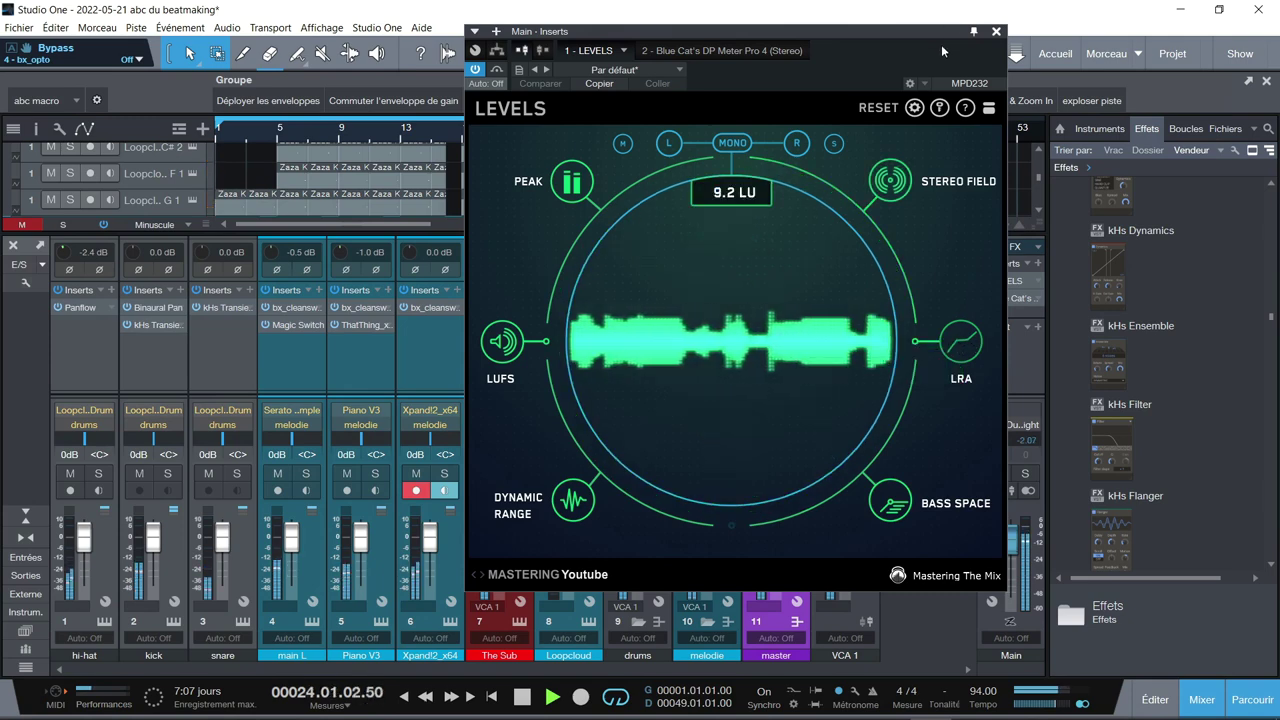
# Check the main output's dynamic range in LEVELS and its peak and RMS levels in Blue Cat's DP Meter Pro, and close the insert window
pyautogui.click(572, 501)
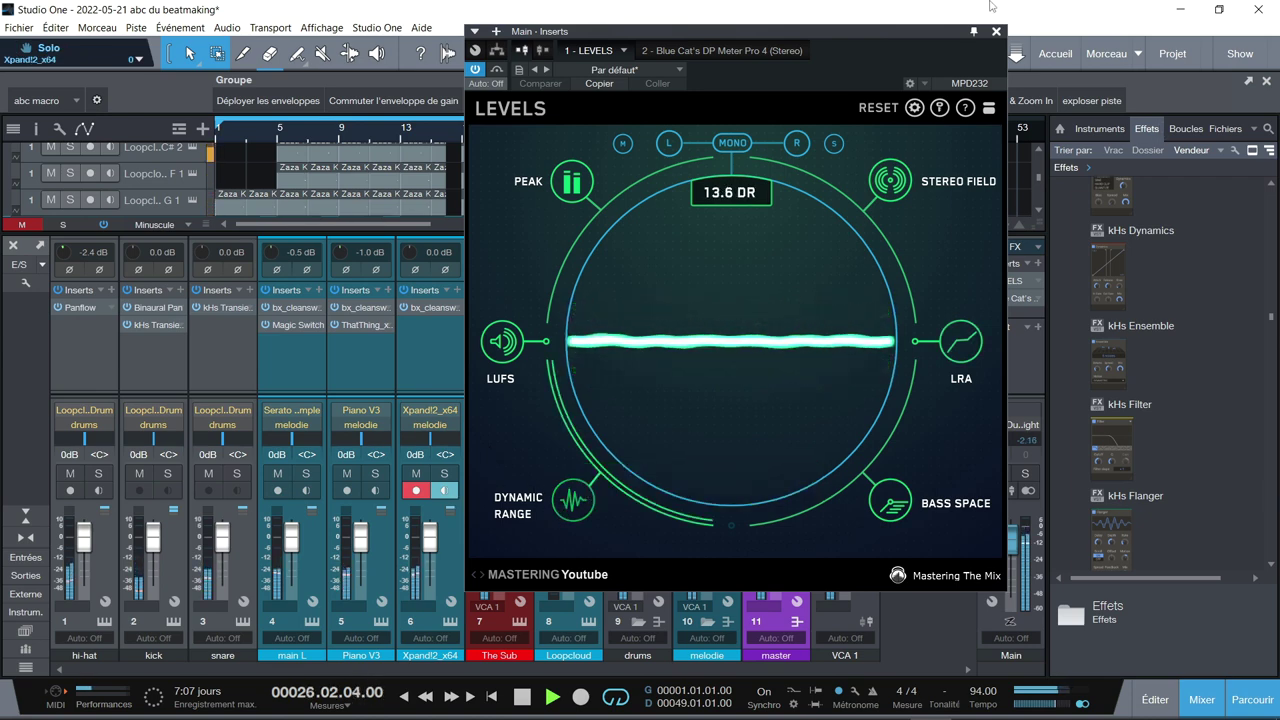
pyautogui.click(760, 50)
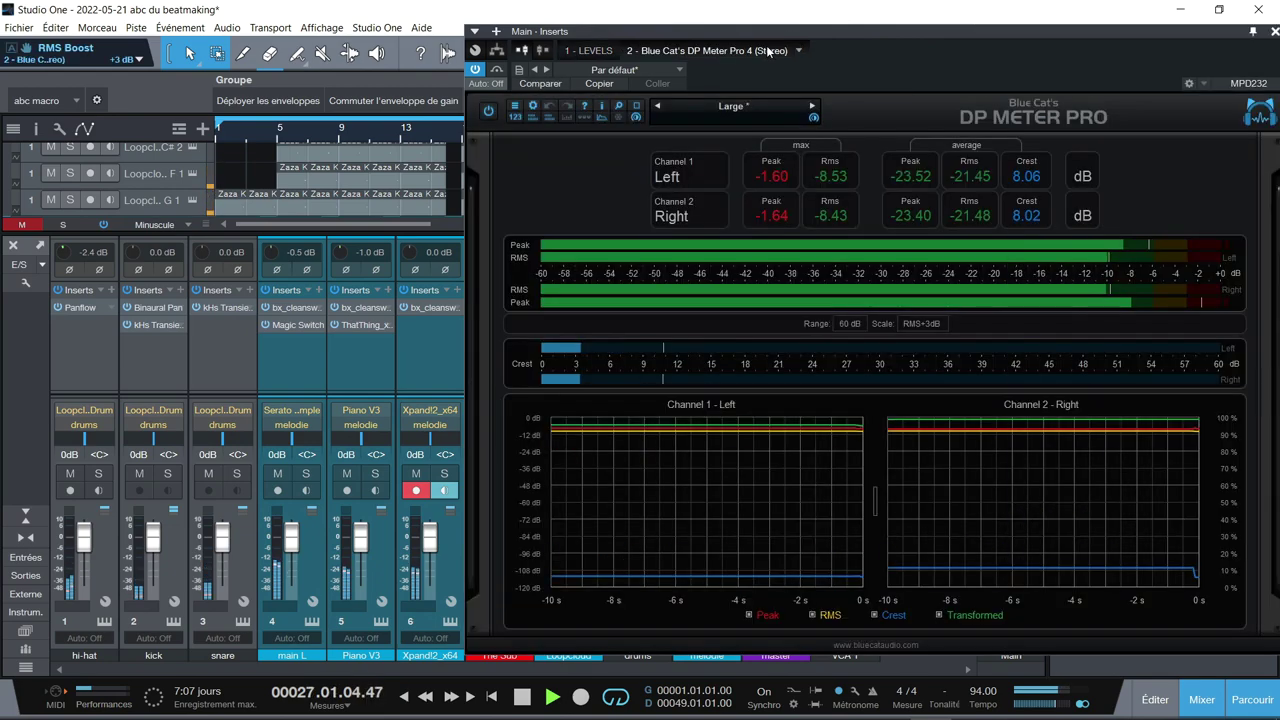
pyautogui.moveTo(985, 32); pyautogui.dragTo(700, 39)
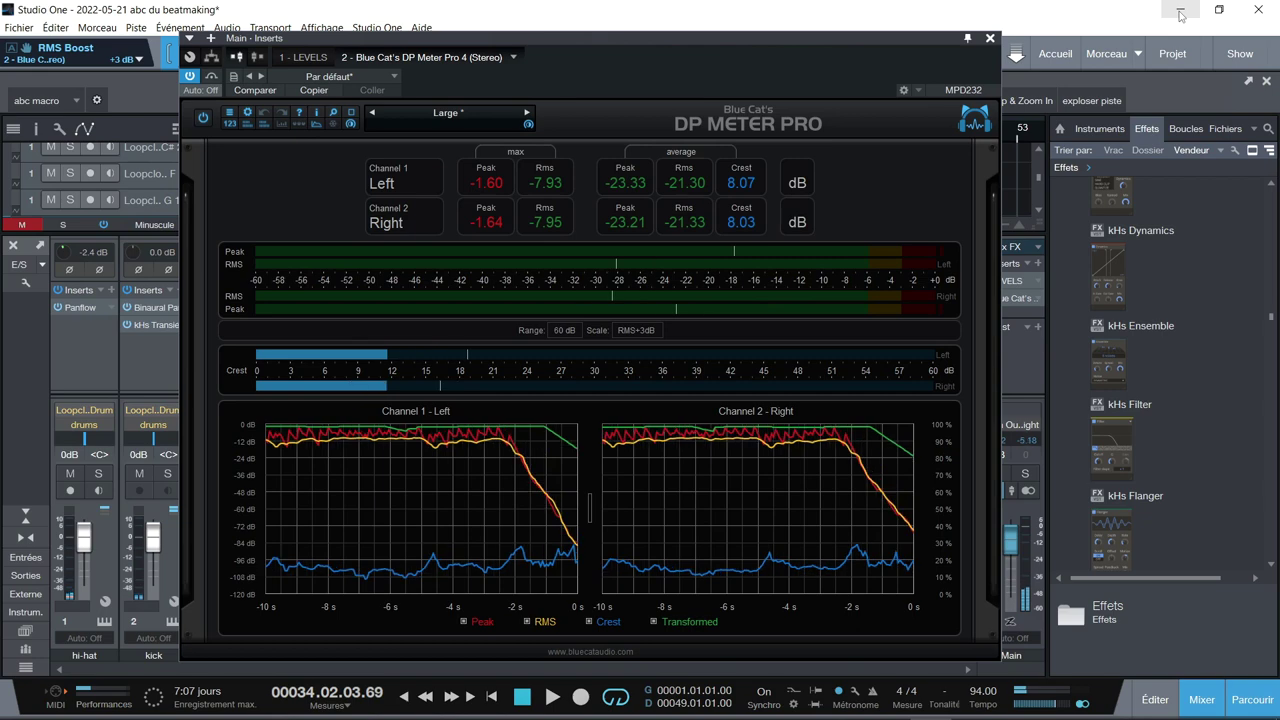
pyautogui.click(989, 38)
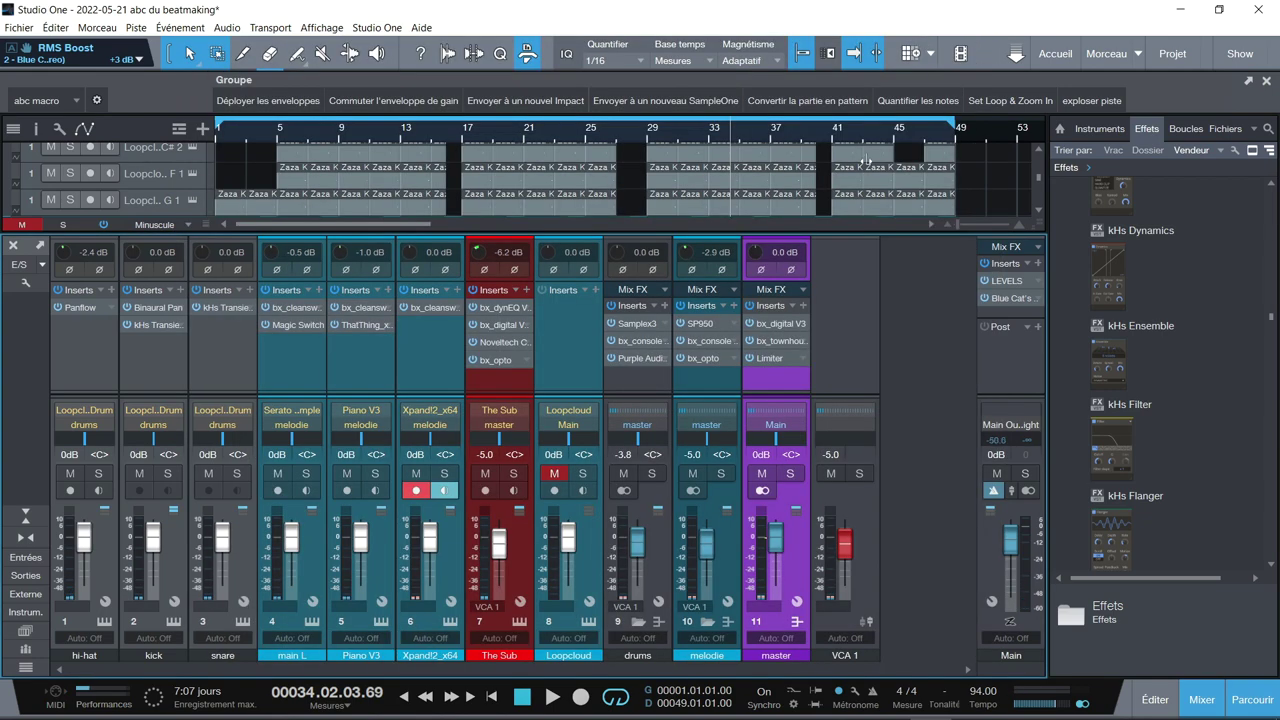
# Select the snare channel and open its kHs transient insert for review
pyautogui.click(223, 310)
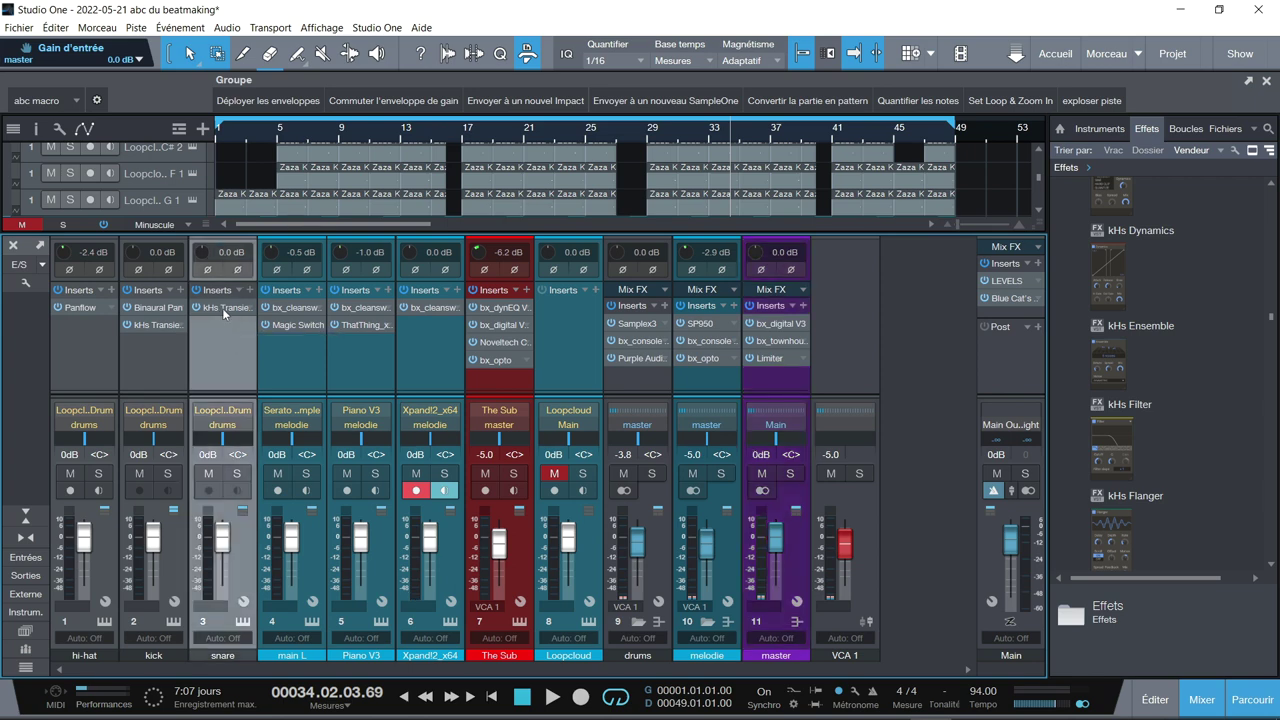
pyautogui.doubleClick(222, 308)
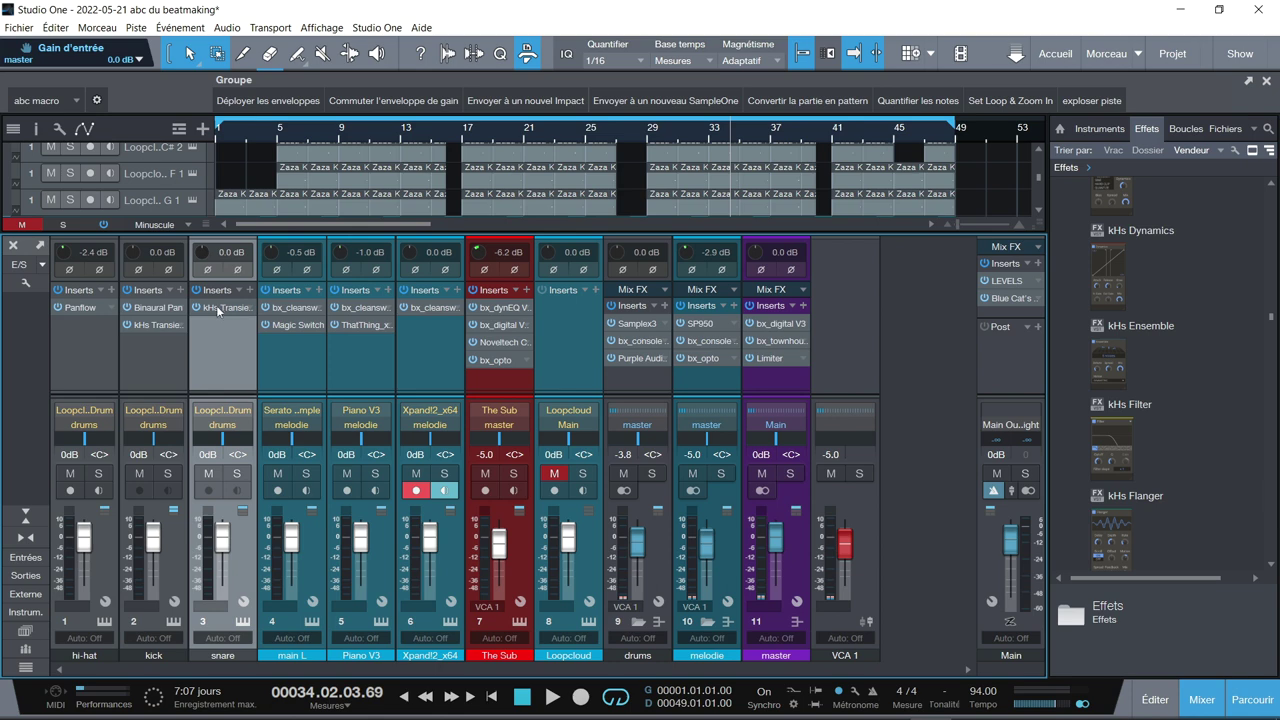